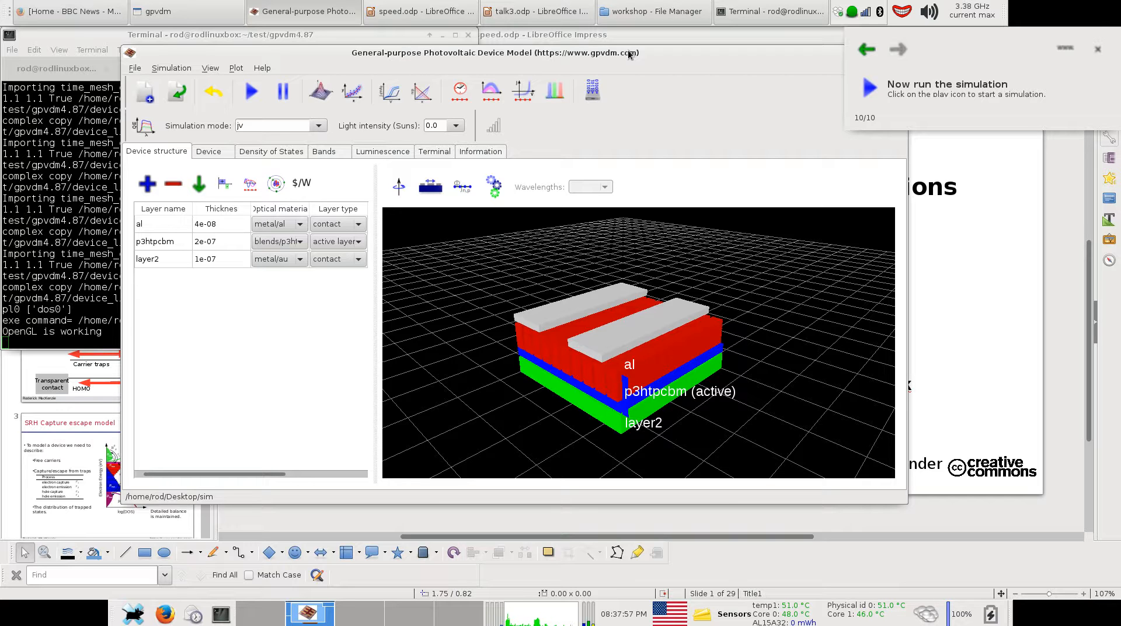
Run the device simulation in jv mode at a light intensity of 0.0 Suns
scroll(601, 345, up, 5)
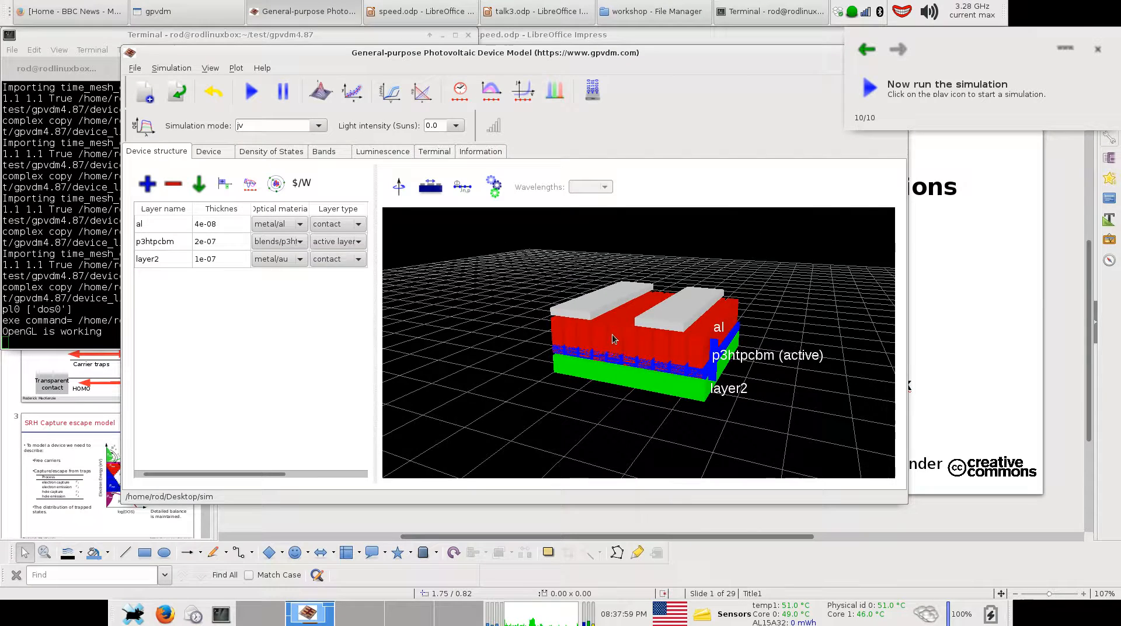
drag(634, 370, 627, 368)
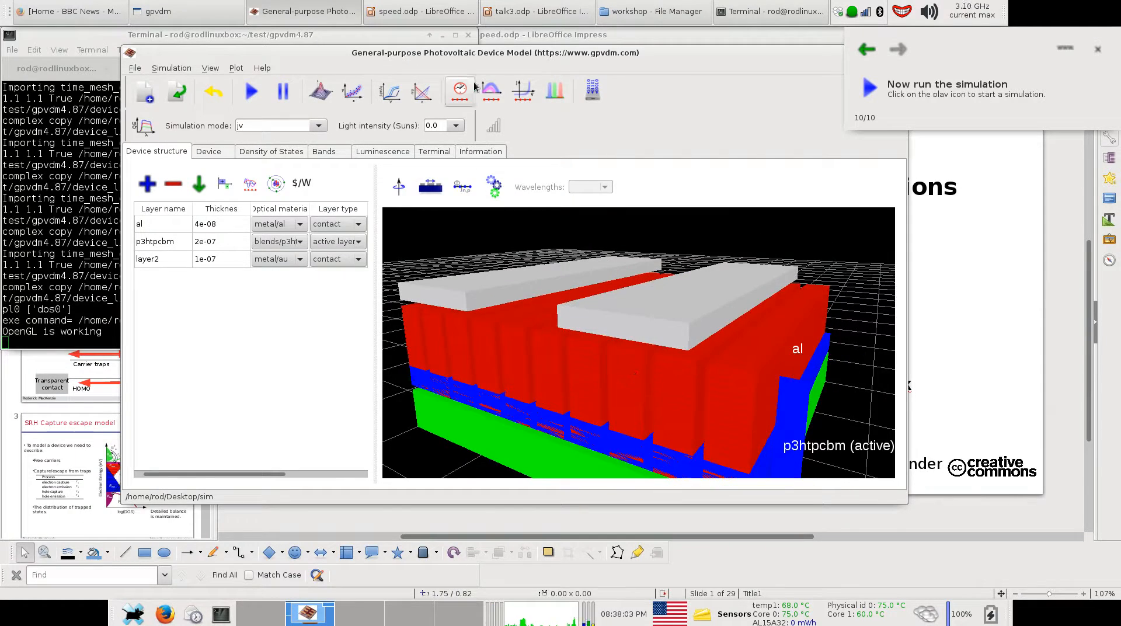
drag(451, 61, 563, 79)
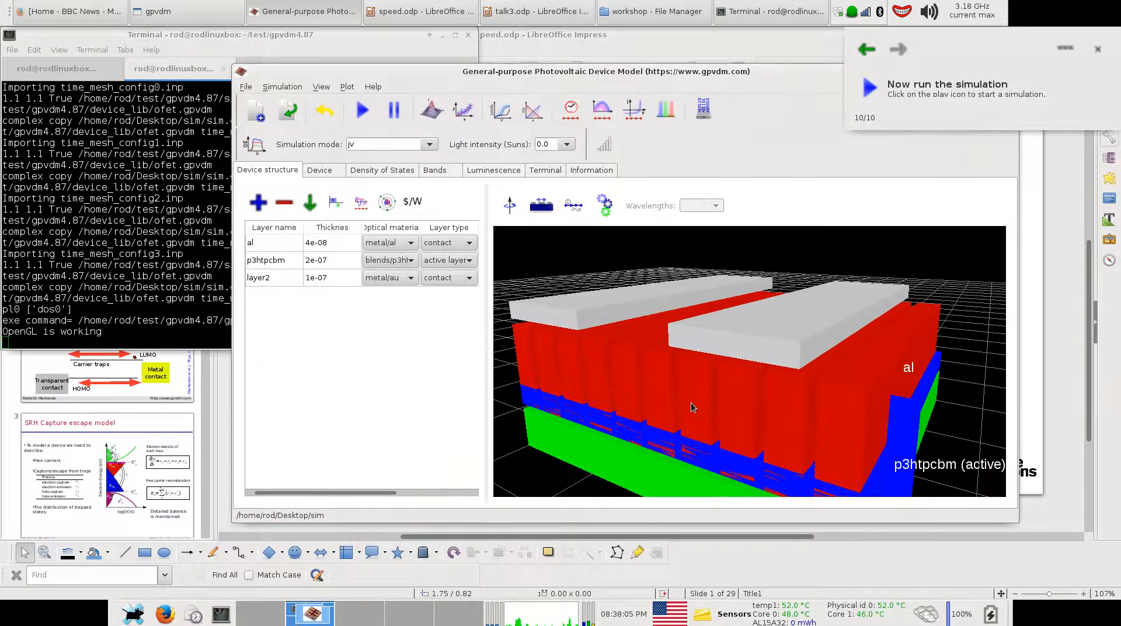
scroll(745, 394, down, 3)
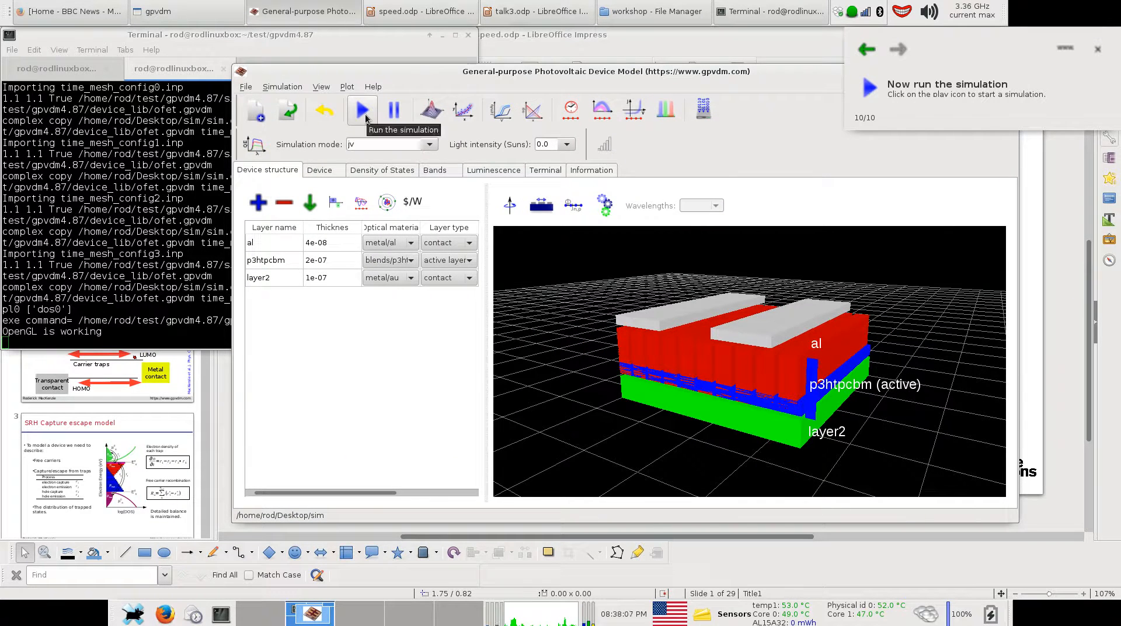
click(366, 118)
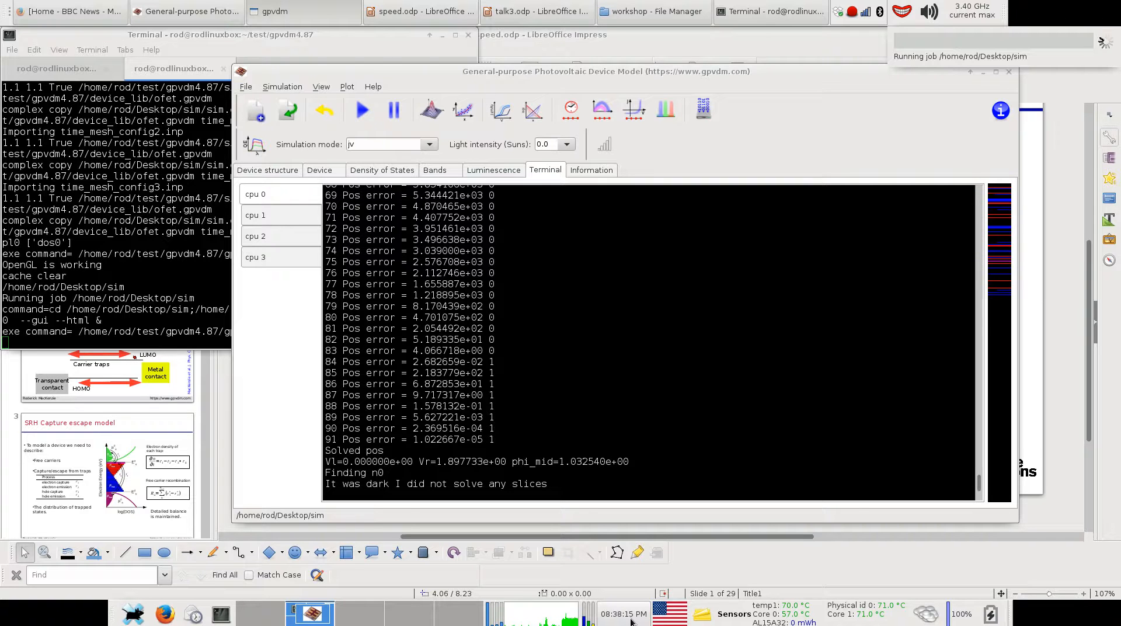
mouse_move(631, 622)
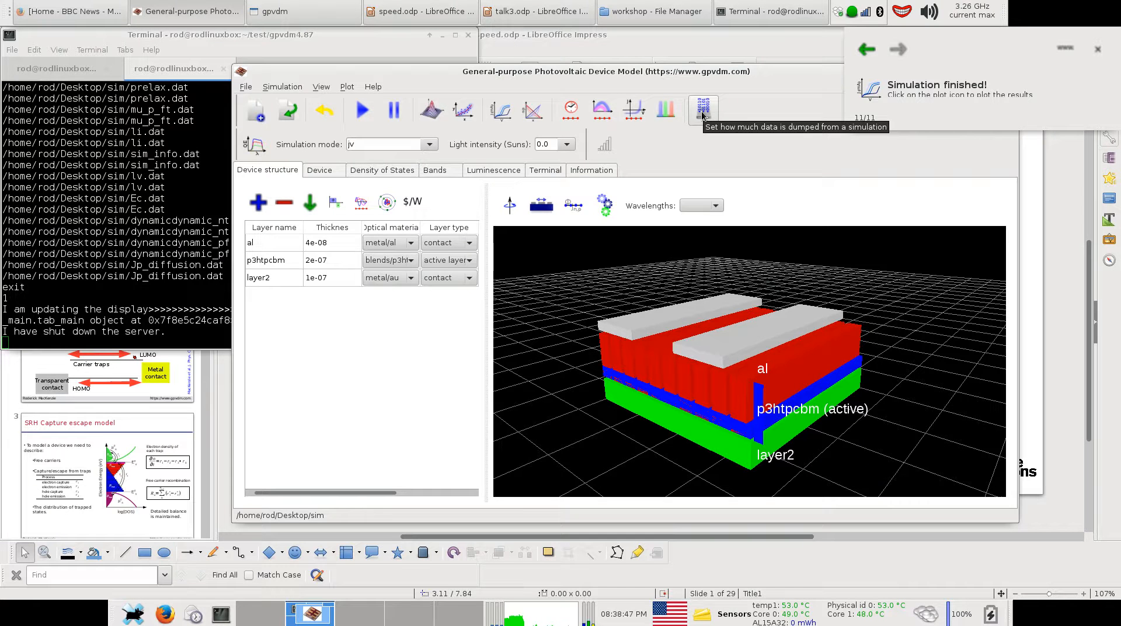
Switch the simulation output to write minimal data to disk and run the simulation again
drag(717, 73, 689, 80)
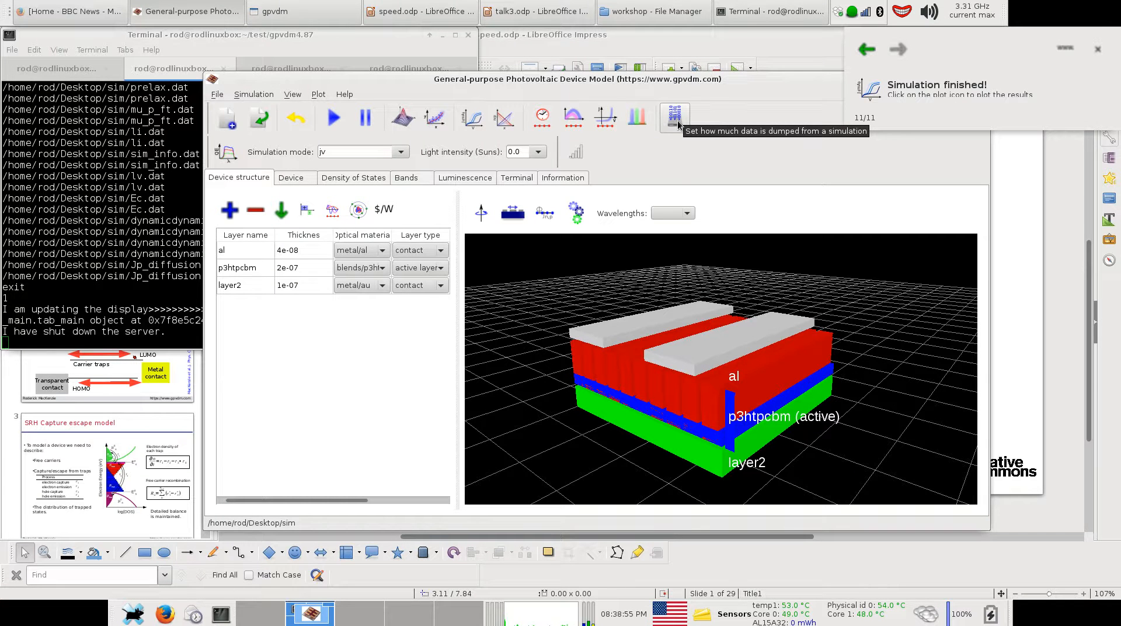
click(676, 120)
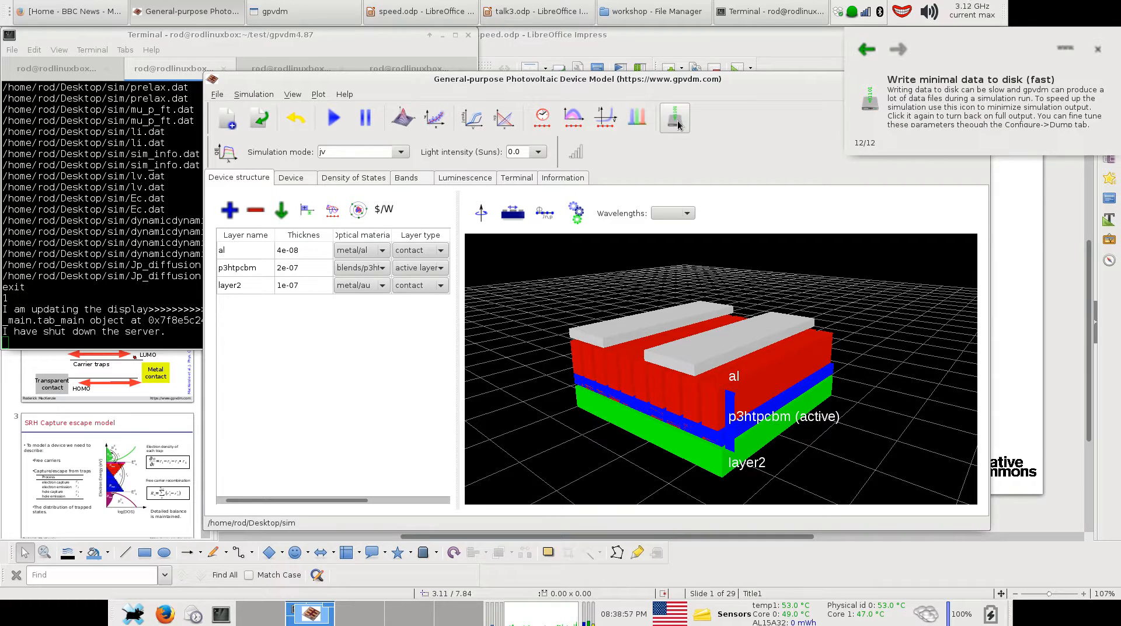
drag(686, 83, 661, 99)
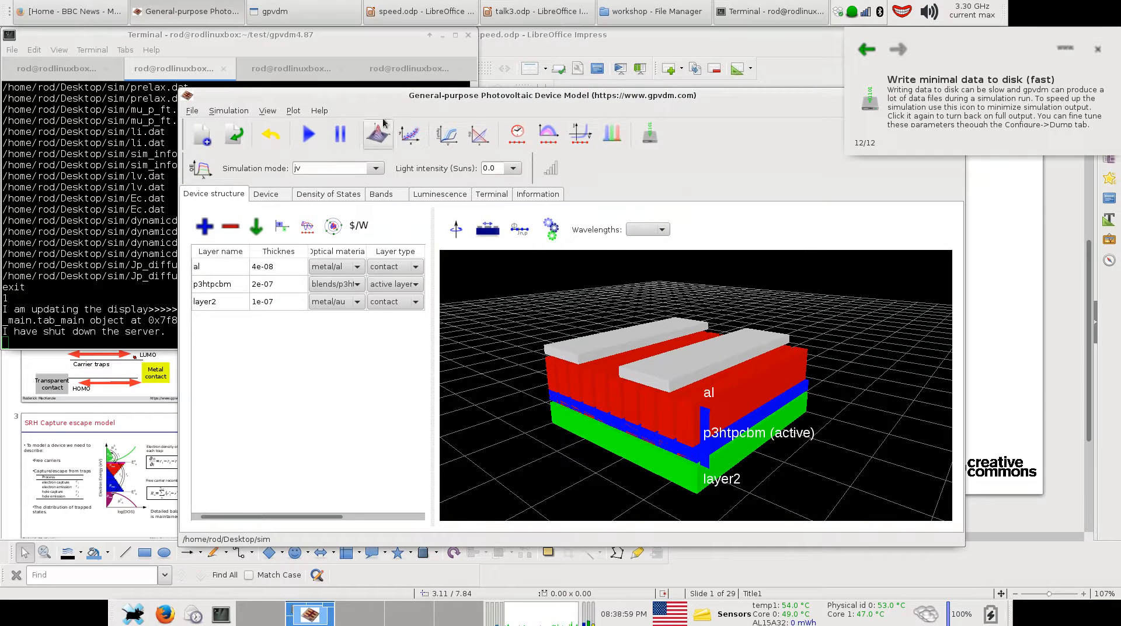
click(311, 136)
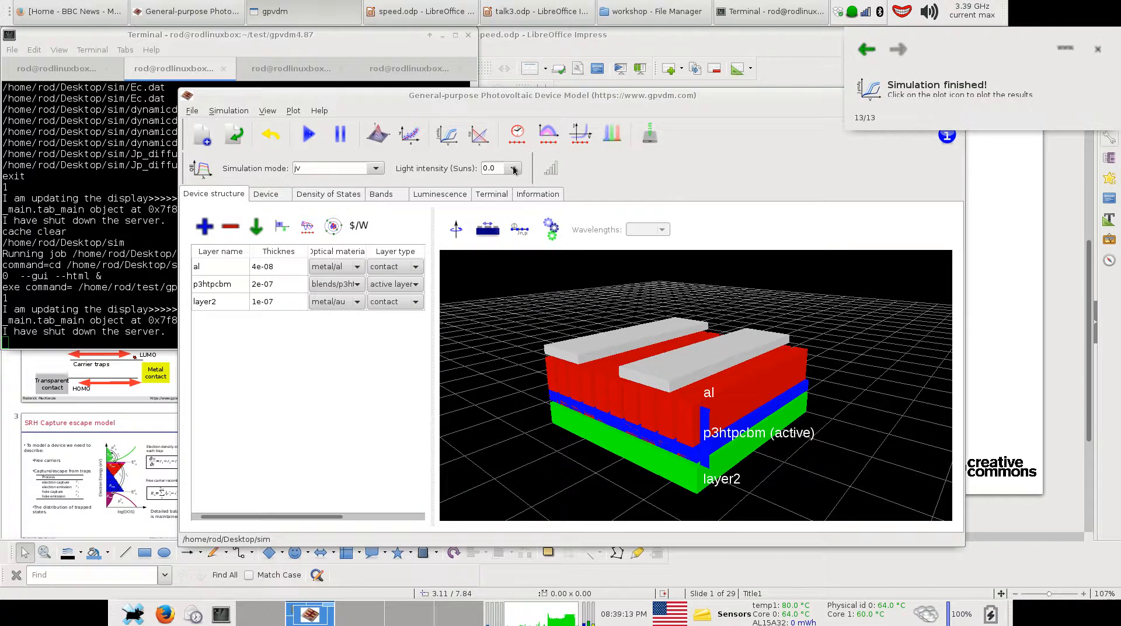
Examine the full list of output file options in the simulation configuration, checking which data dumps are enabled
click(228, 111)
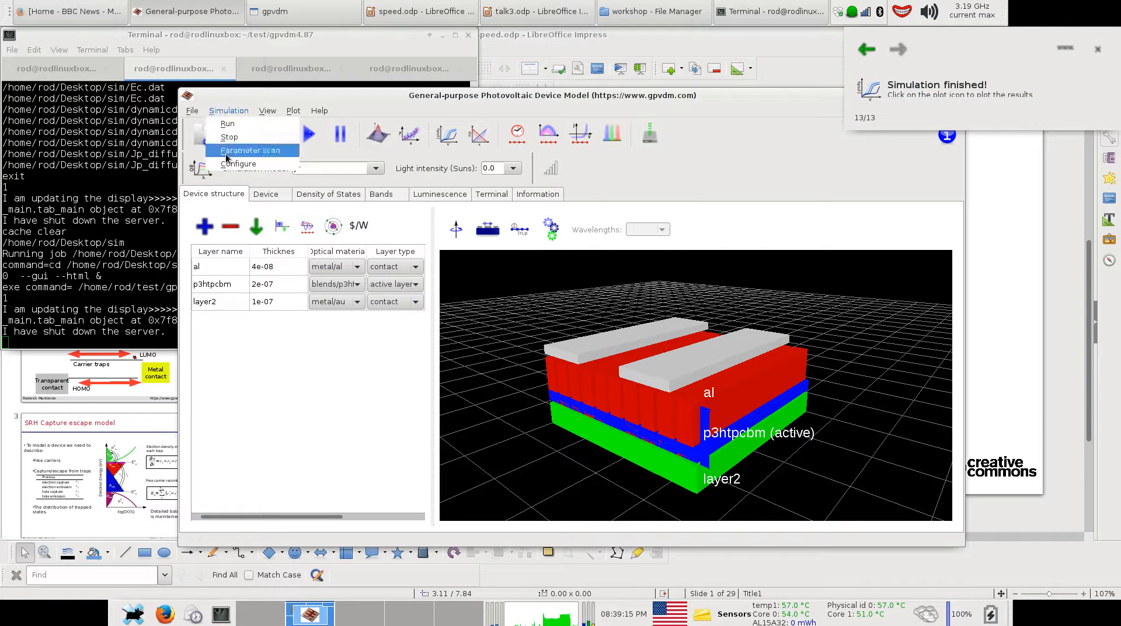
click(251, 166)
click(352, 133)
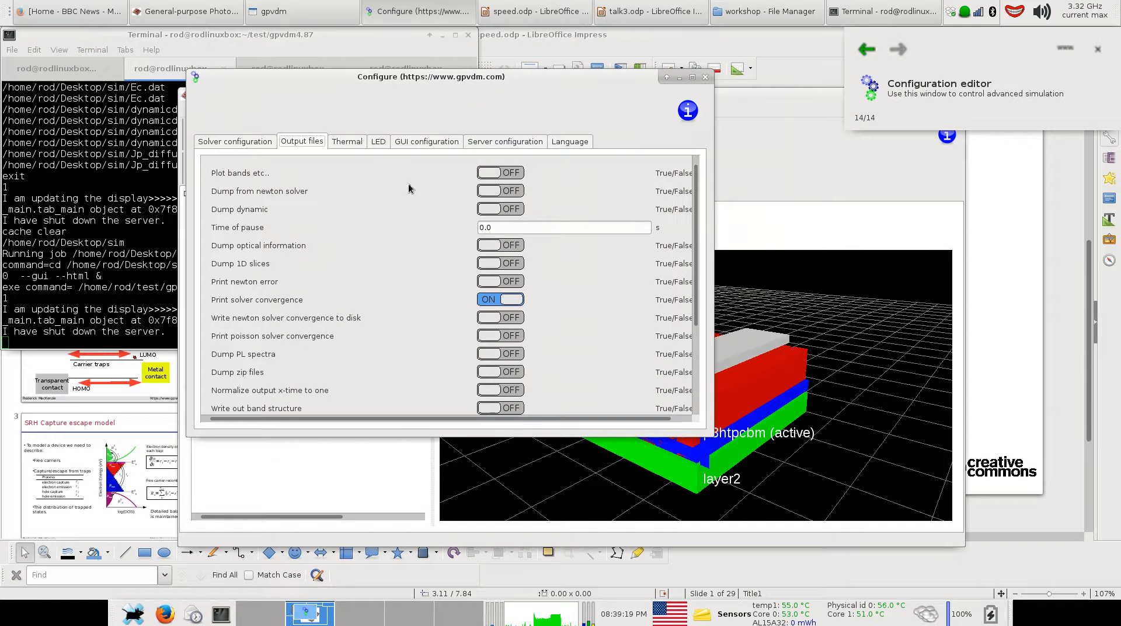
drag(688, 186, 690, 264)
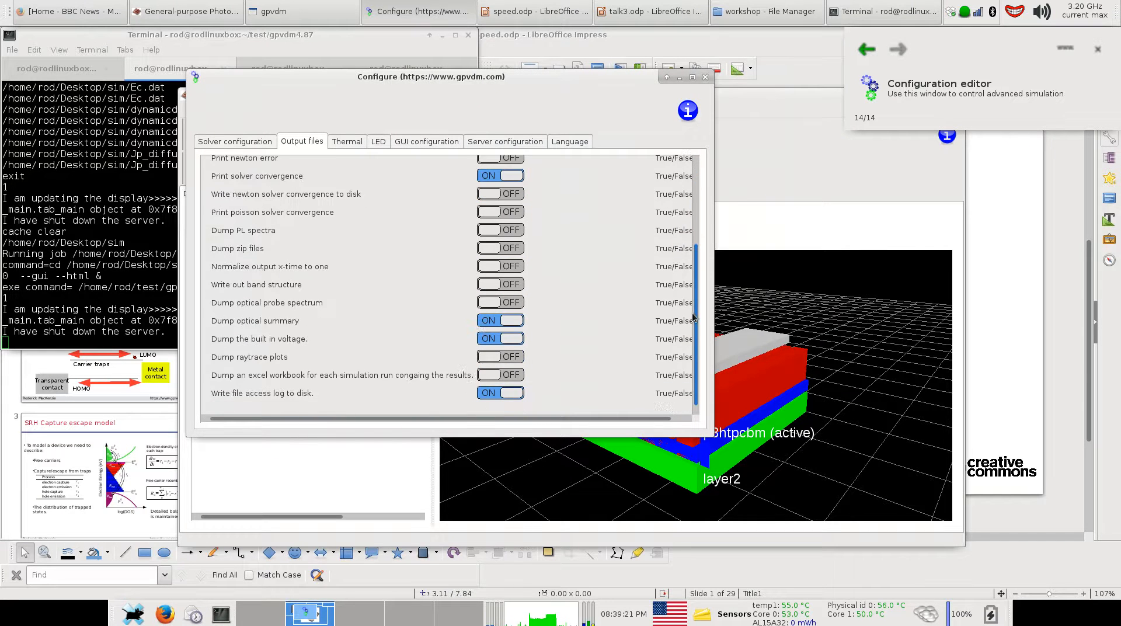
drag(694, 317, 695, 167)
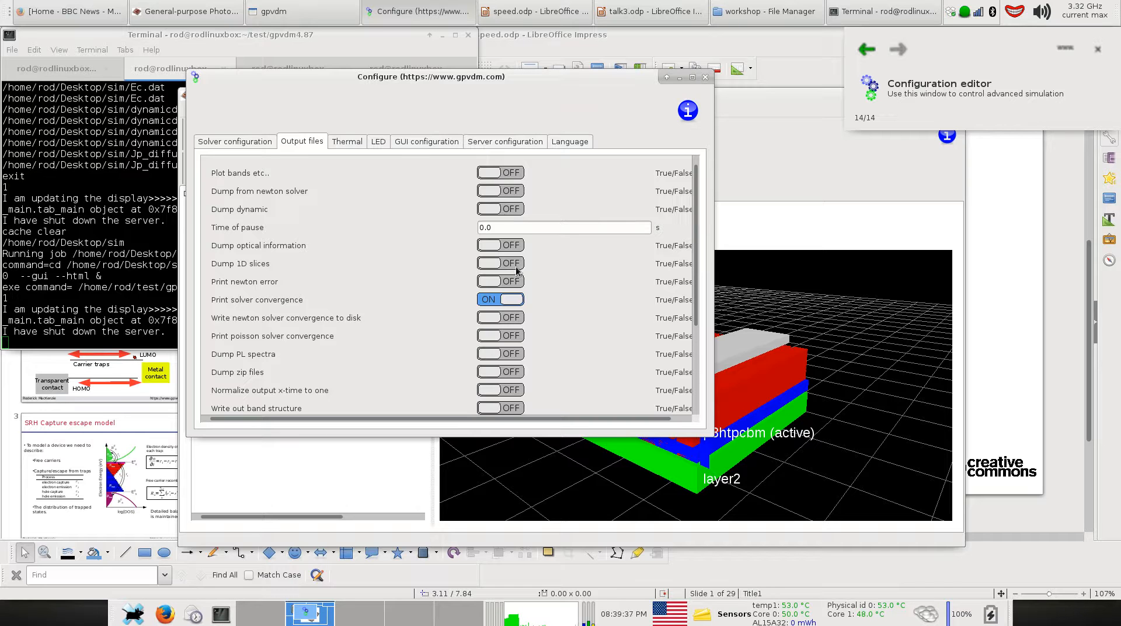
drag(688, 217, 692, 292)
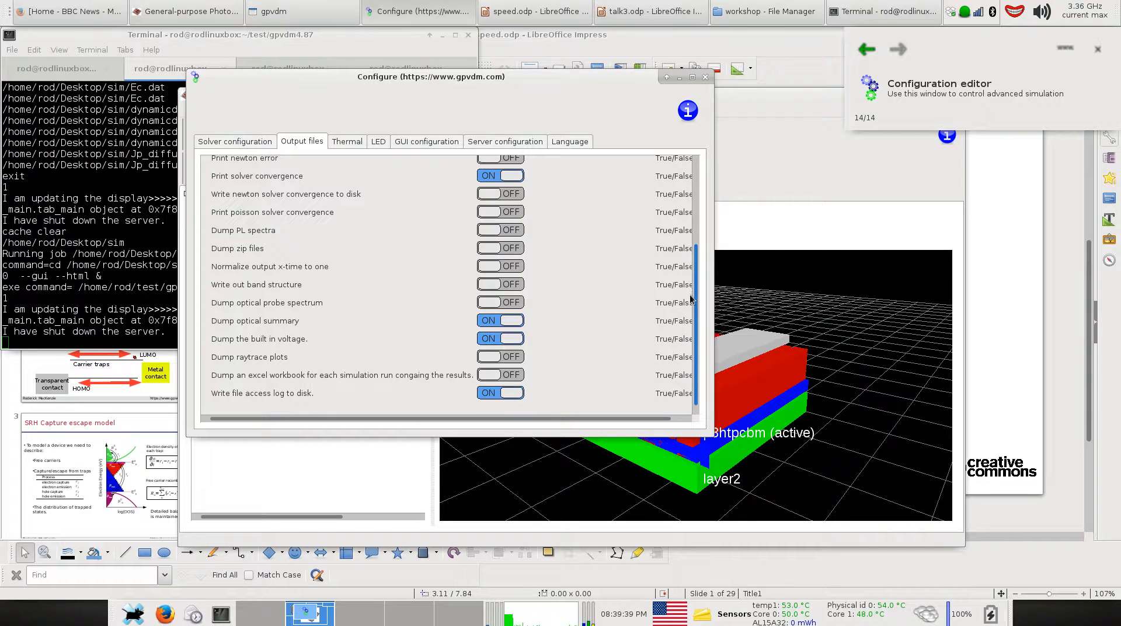
click(704, 77)
click(229, 111)
click(238, 166)
click(276, 143)
click(705, 77)
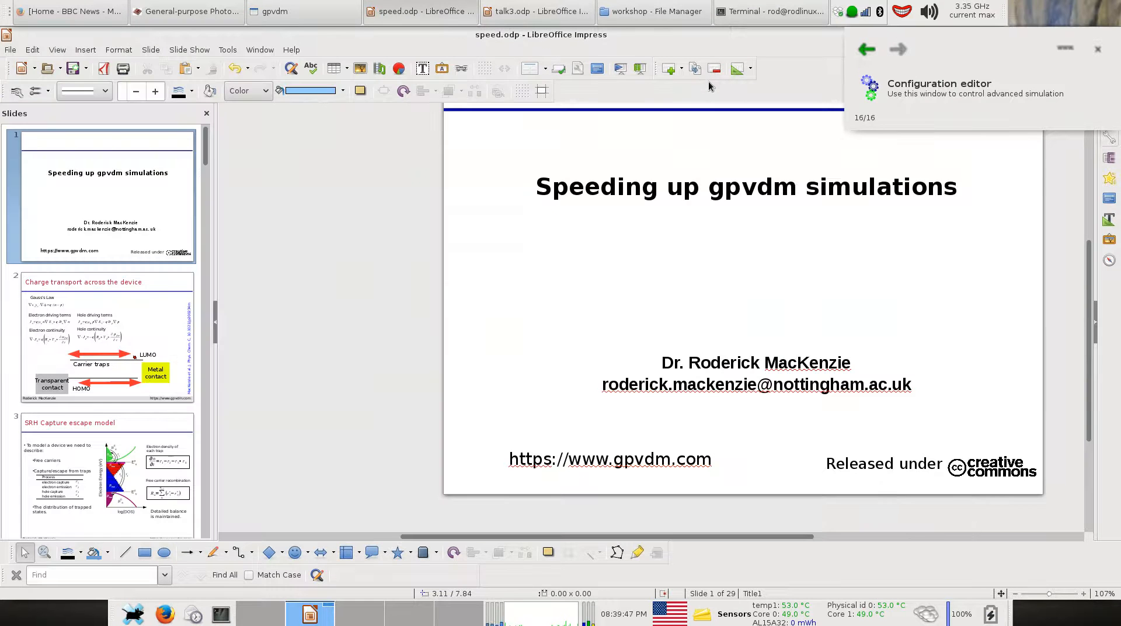
click(190, 14)
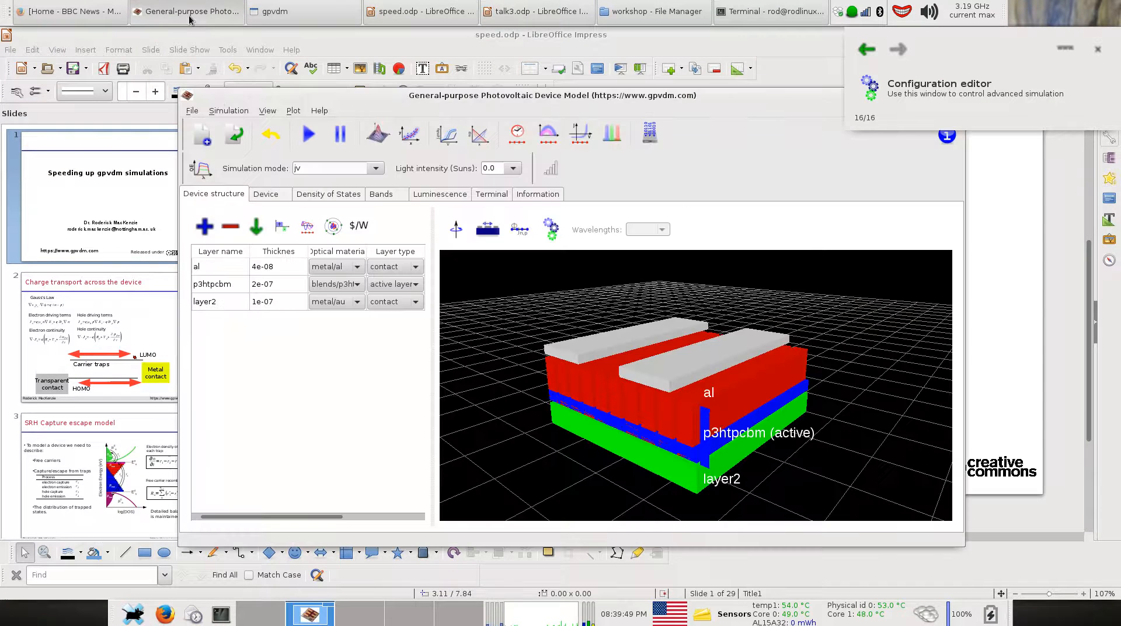
click(227, 110)
click(240, 163)
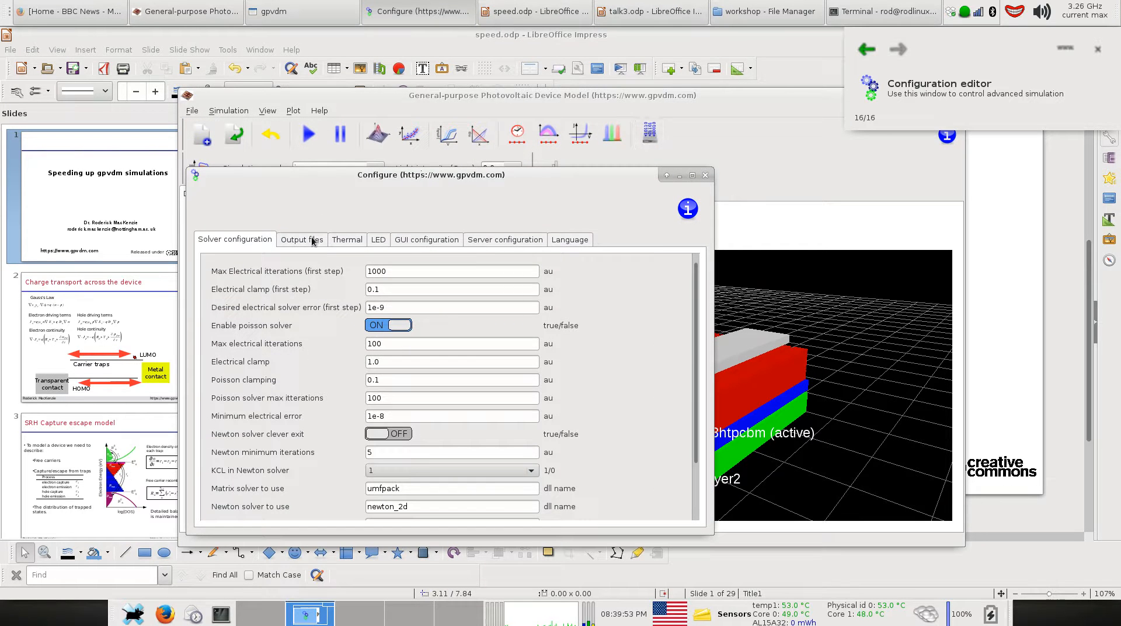
click(313, 242)
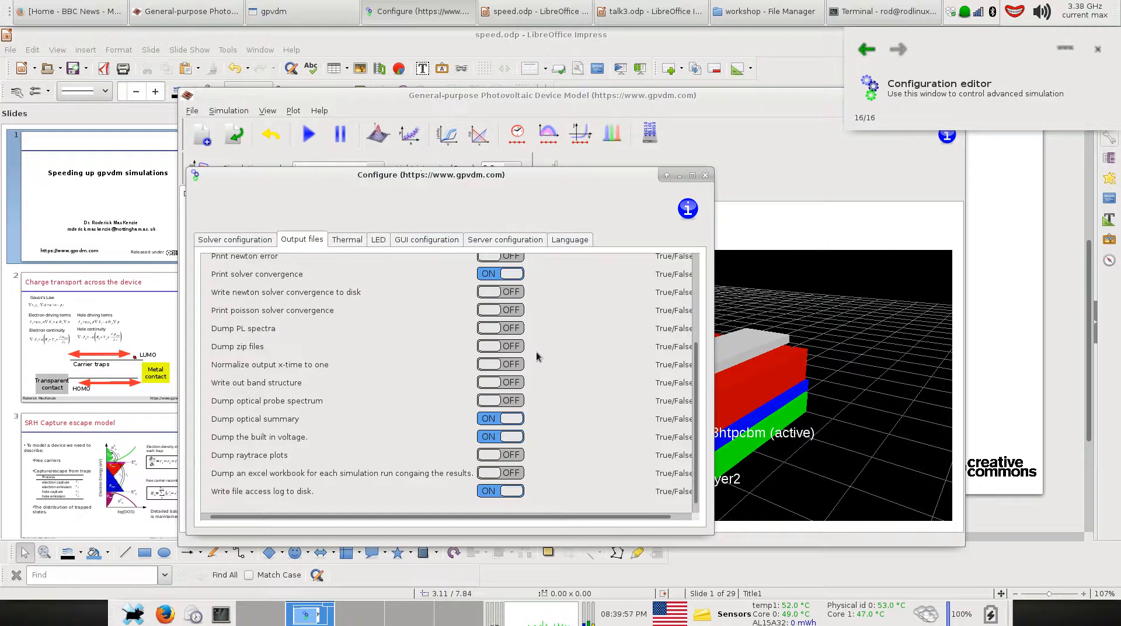
click(704, 176)
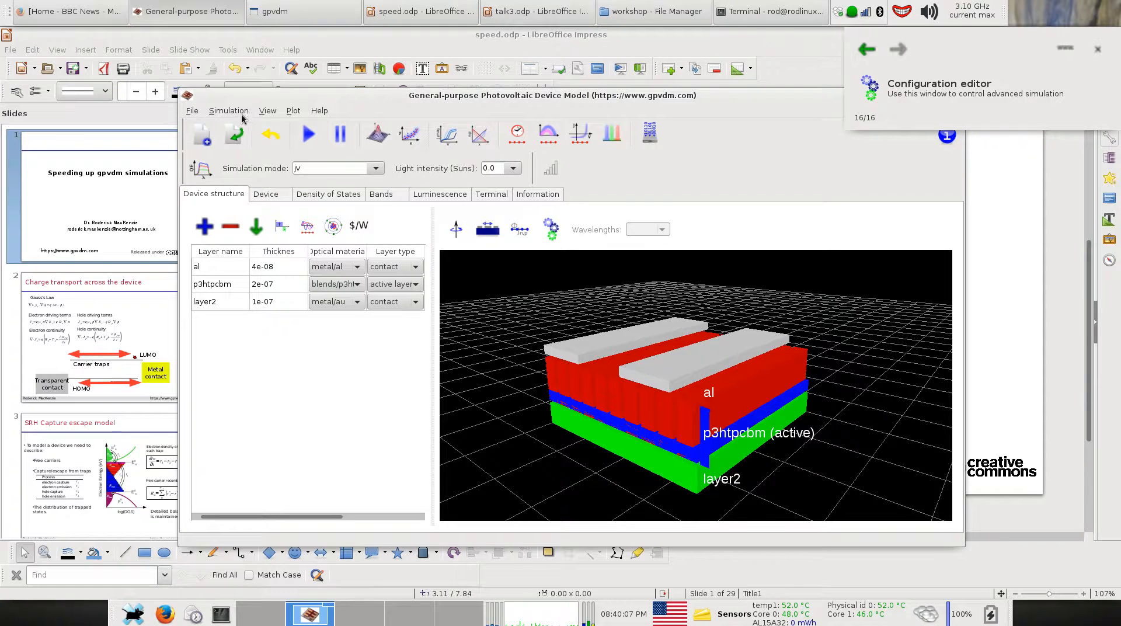
Show the solver's terminal output, and enable Print newton error and Write newton solver convergence to disk in the output file settings
click(490, 195)
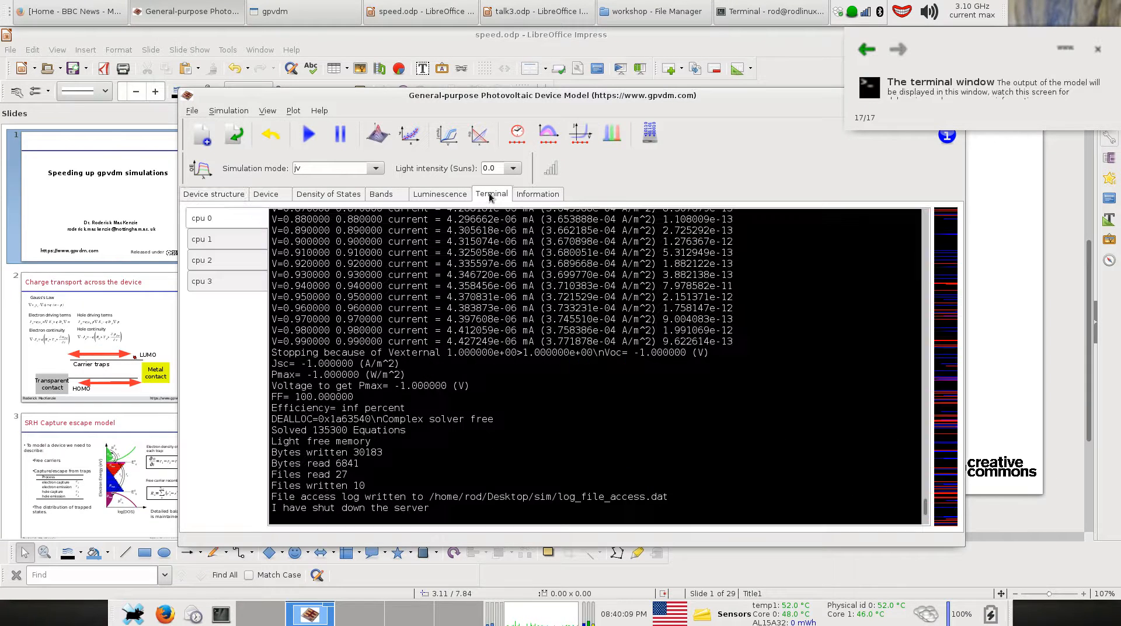
scroll(459, 278, up, 8)
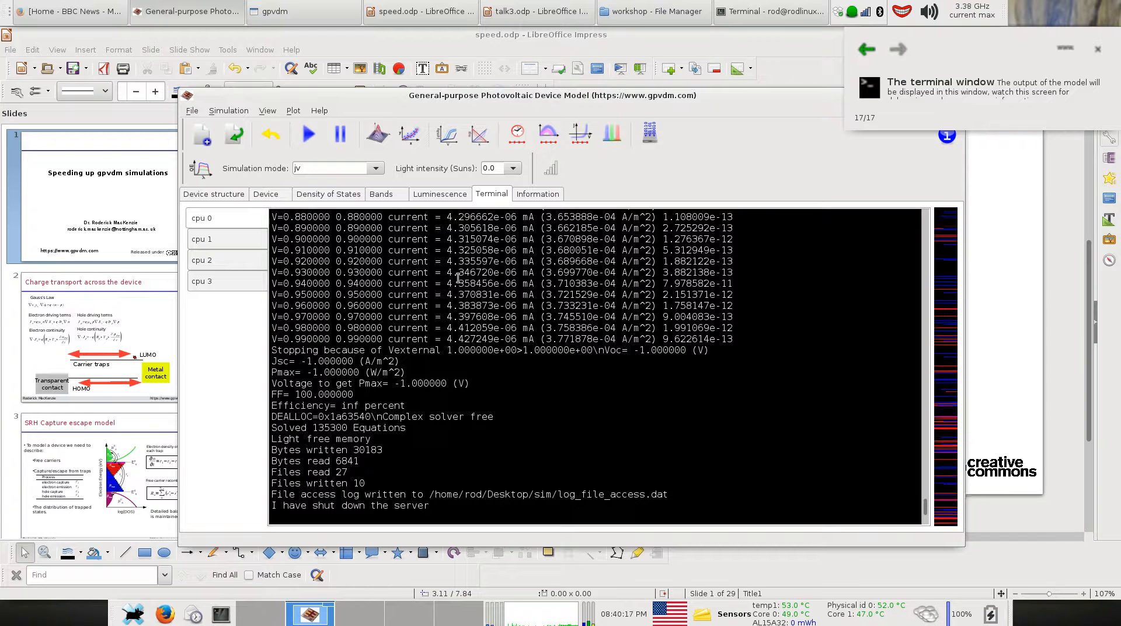
click(216, 111)
click(231, 168)
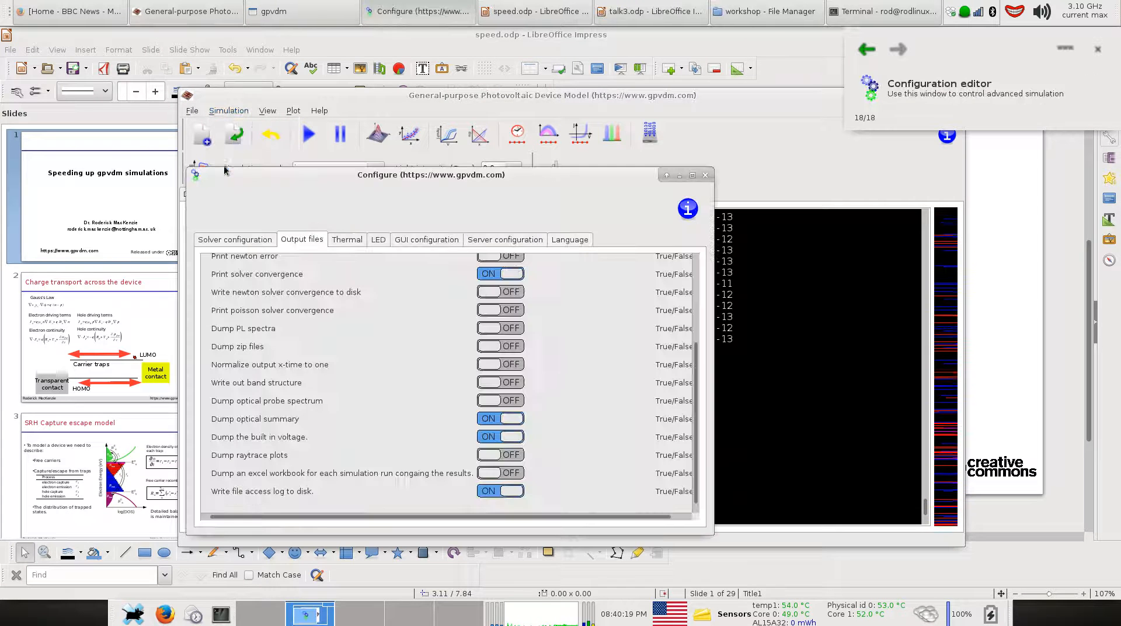
scroll(696, 346, up, 1)
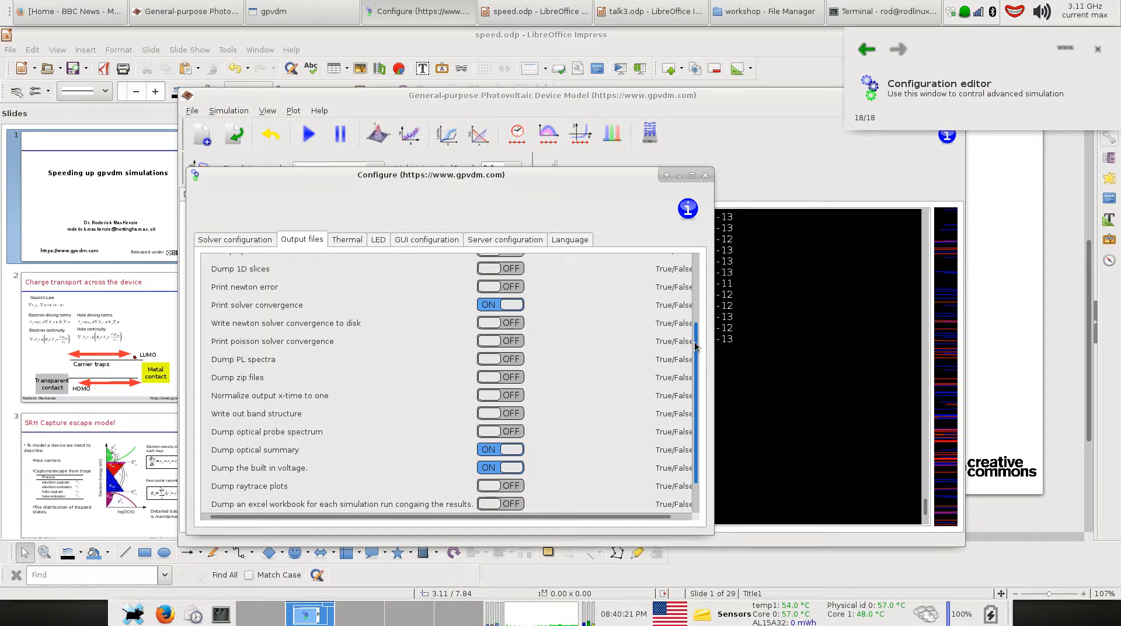
click(493, 287)
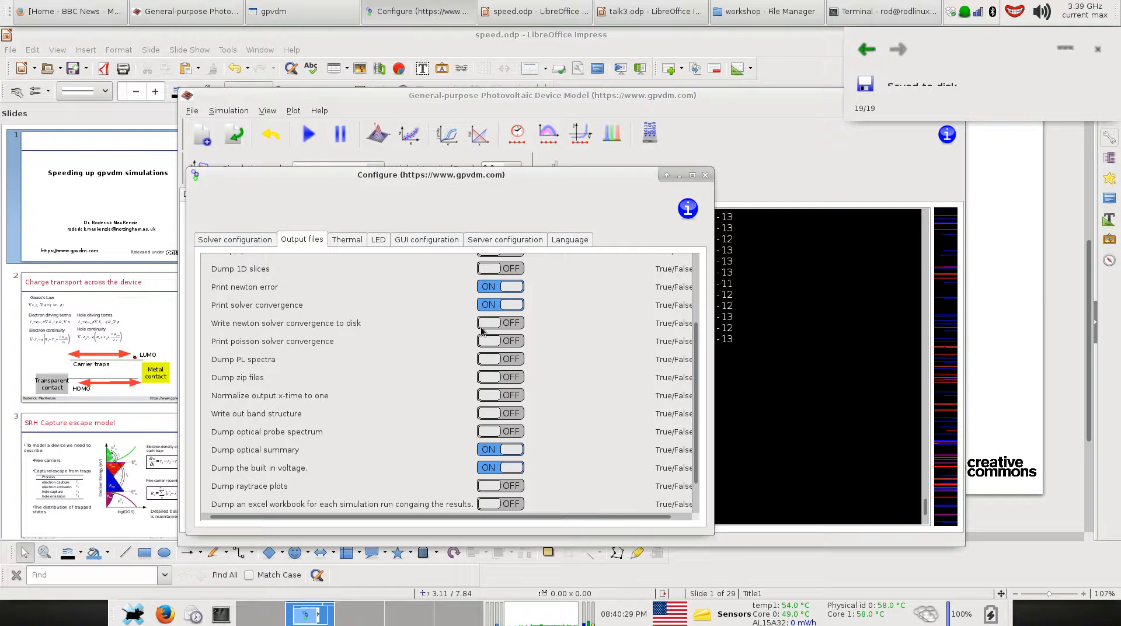
click(507, 323)
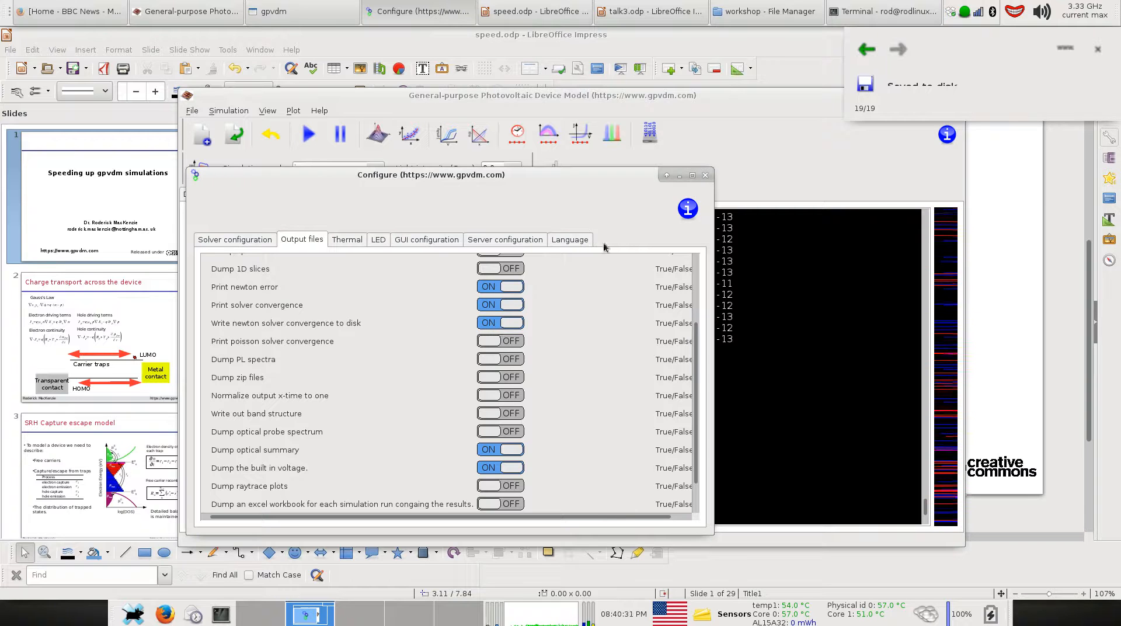
click(705, 175)
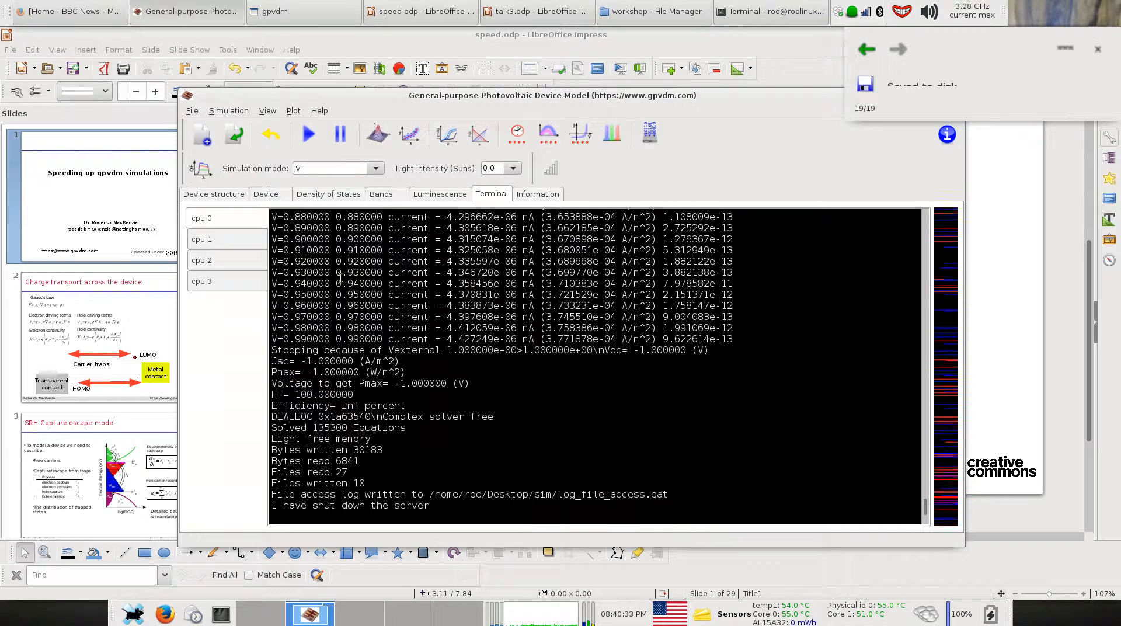
Run the simulation again and go to the start of the current solver iterations in the terminal output
drag(272, 250, 732, 250)
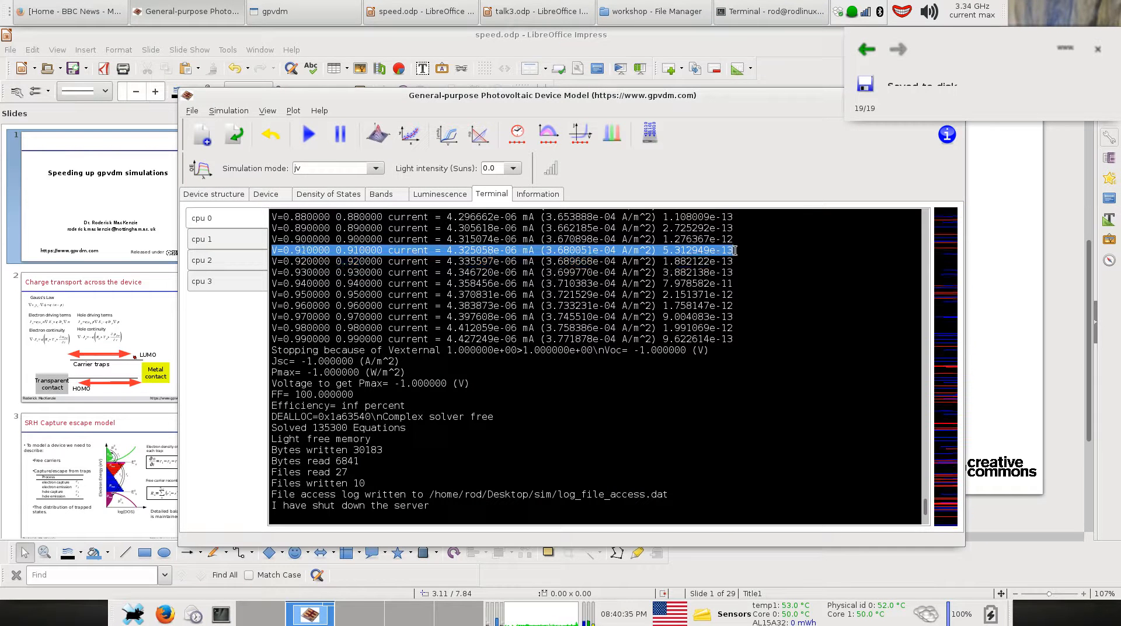
click(310, 135)
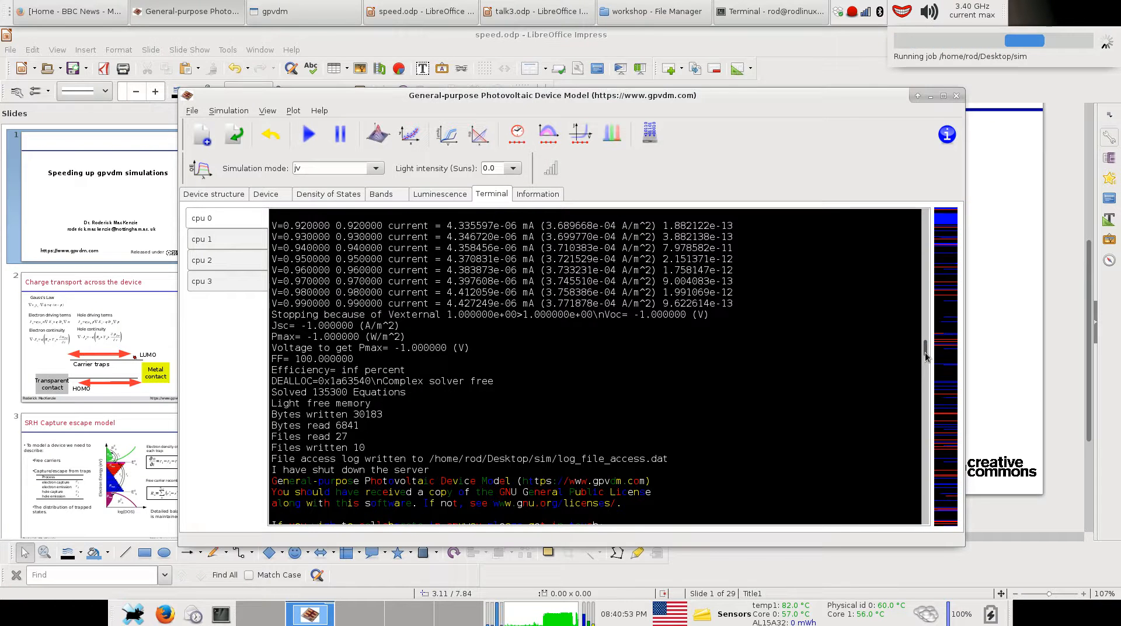
scroll(926, 363, down, 5)
drag(923, 379, 669, 410)
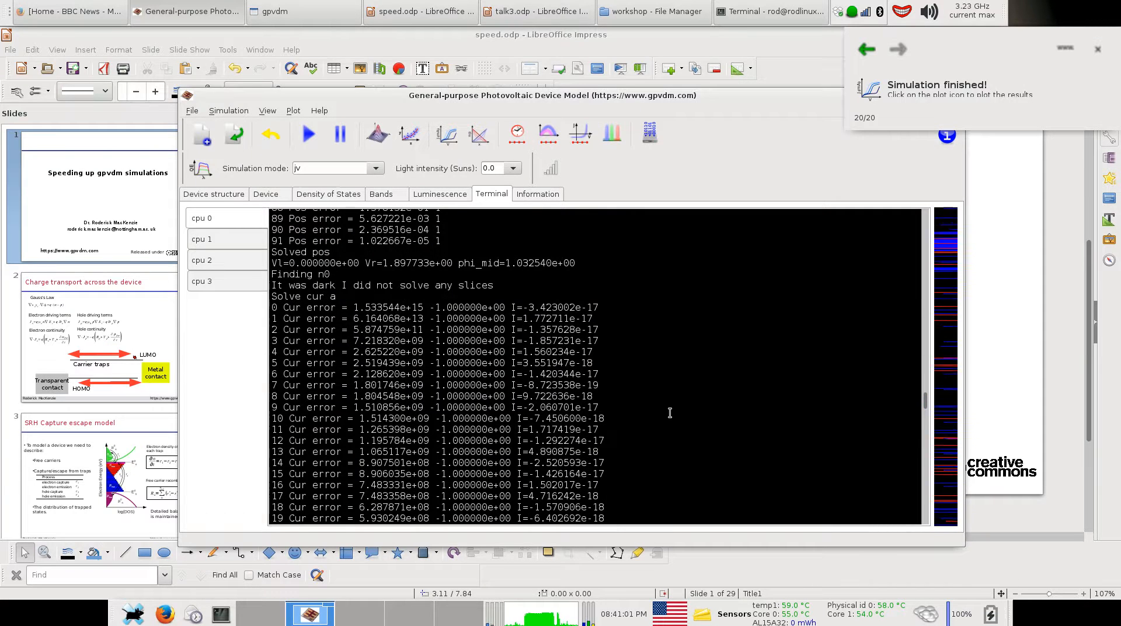
Examine how the Cur error value changes from iteration 0 through the following solver iterations in the terminal output
scroll(670, 413, up, 7)
scroll(670, 413, down, 8)
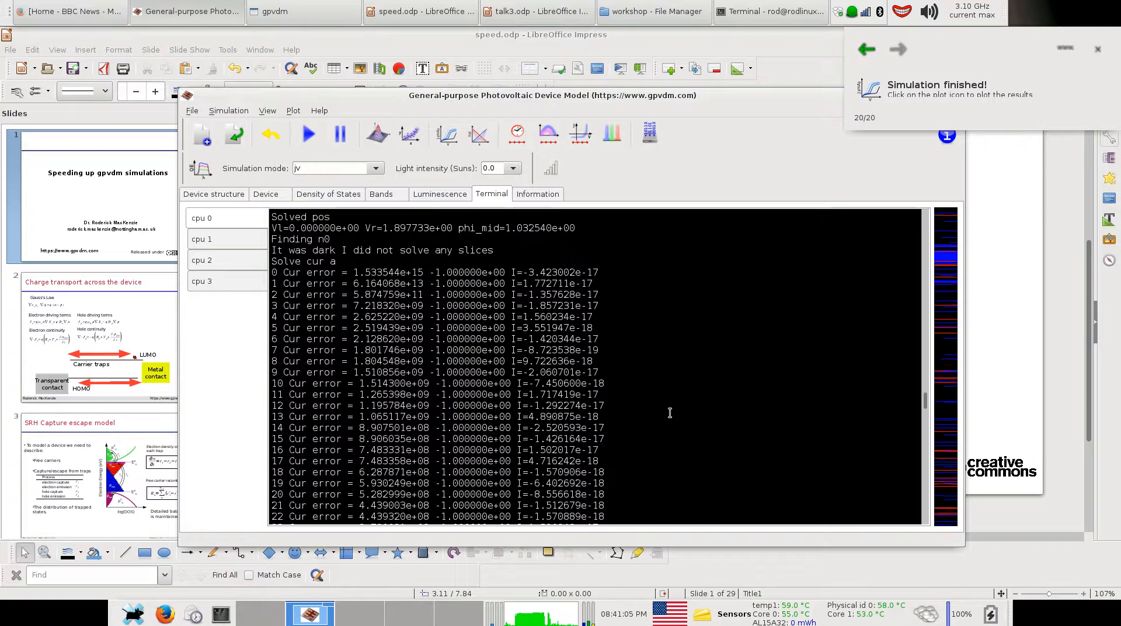
scroll(670, 413, down, 10)
scroll(670, 413, up, 10)
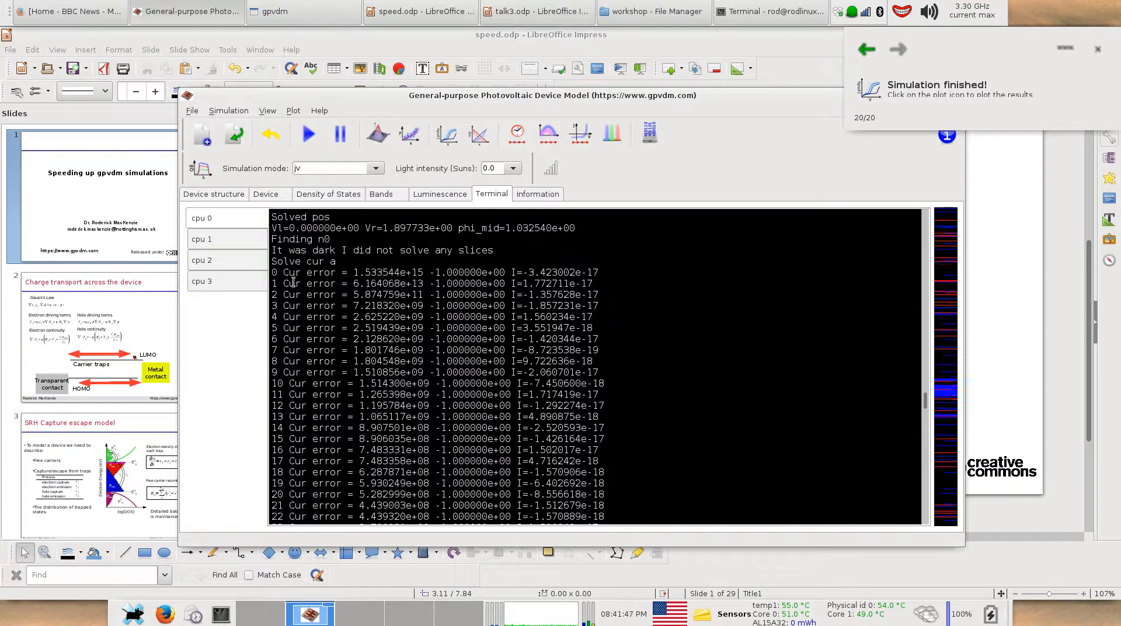
drag(284, 273, 422, 275)
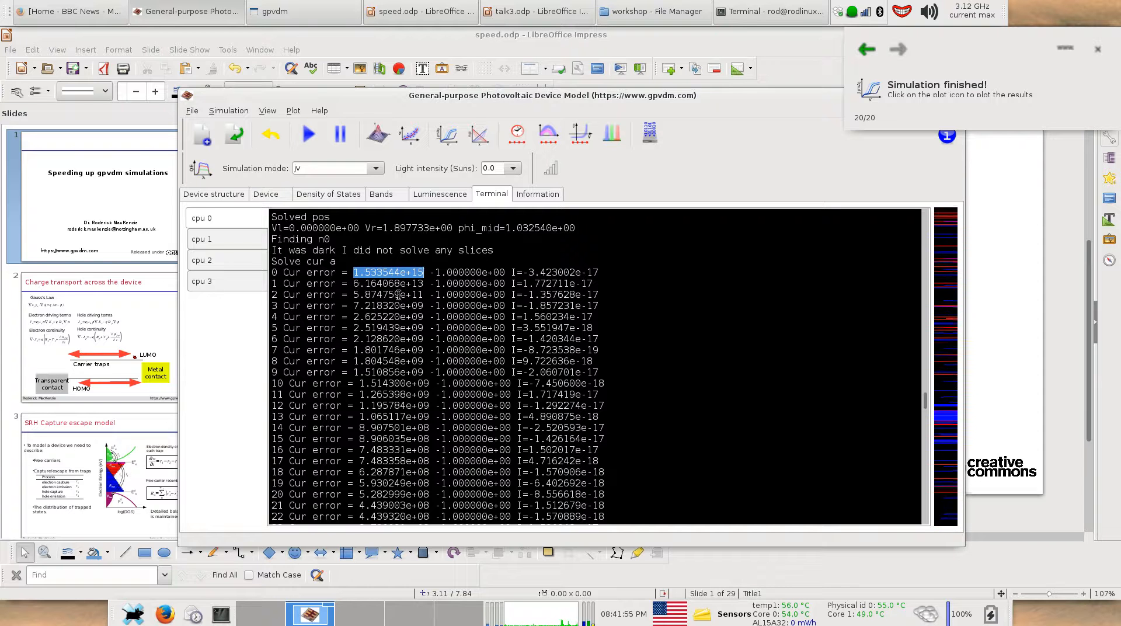
scroll(387, 317, down, 4)
scroll(387, 318, down, 16)
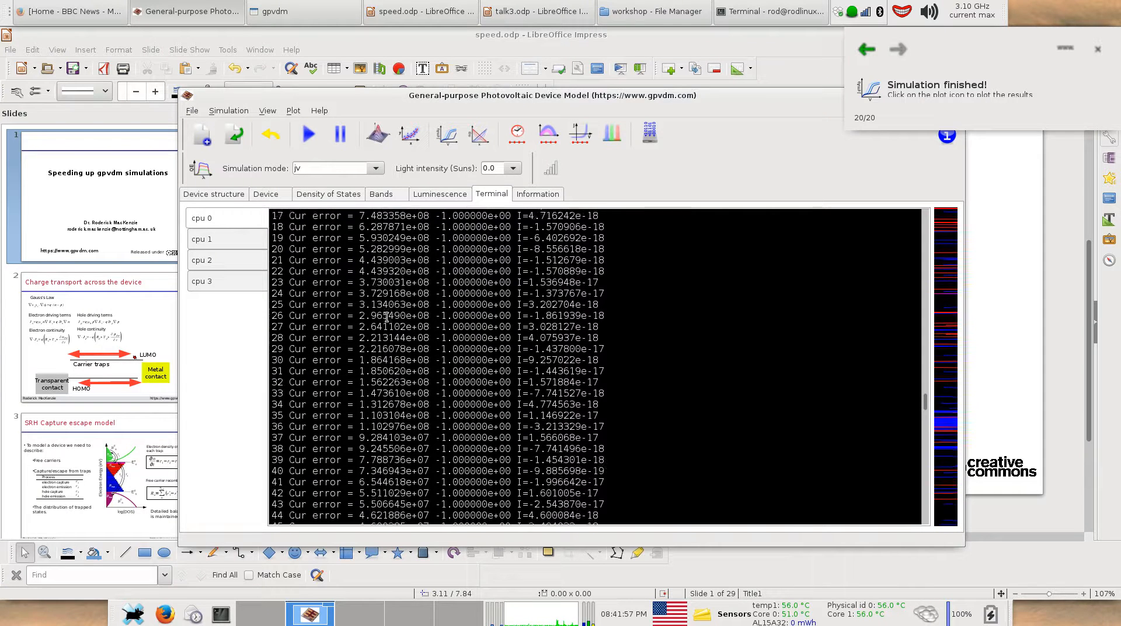
scroll(386, 318, down, 20)
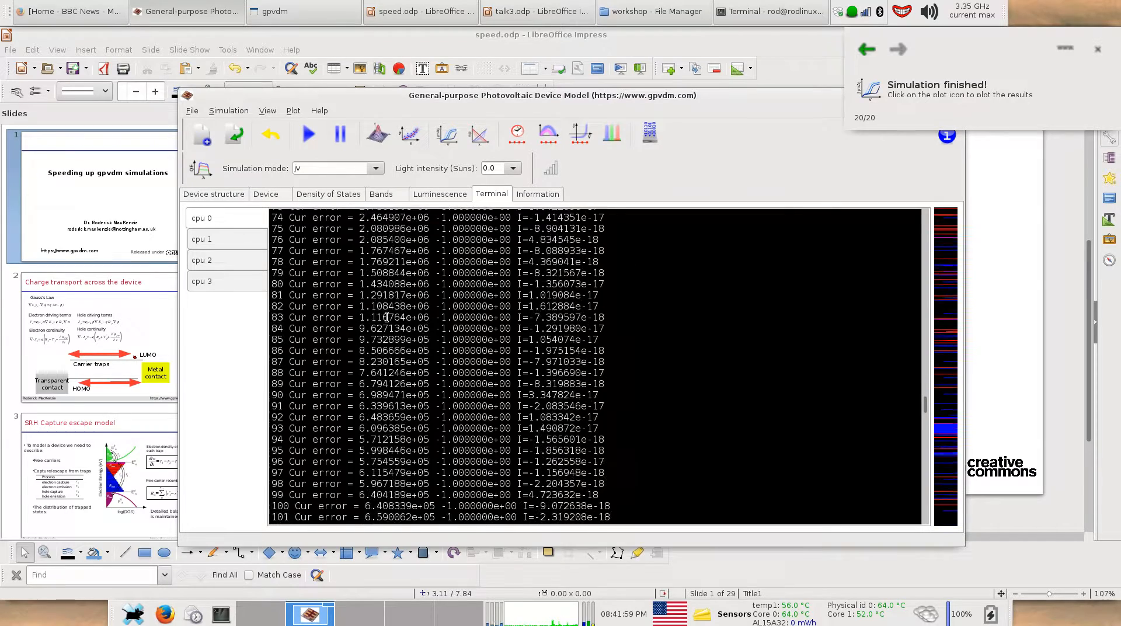
Follow the Cur error values in the terminal output from iteration 74 onward and highlight the value at iteration 628
scroll(386, 317, down, 20)
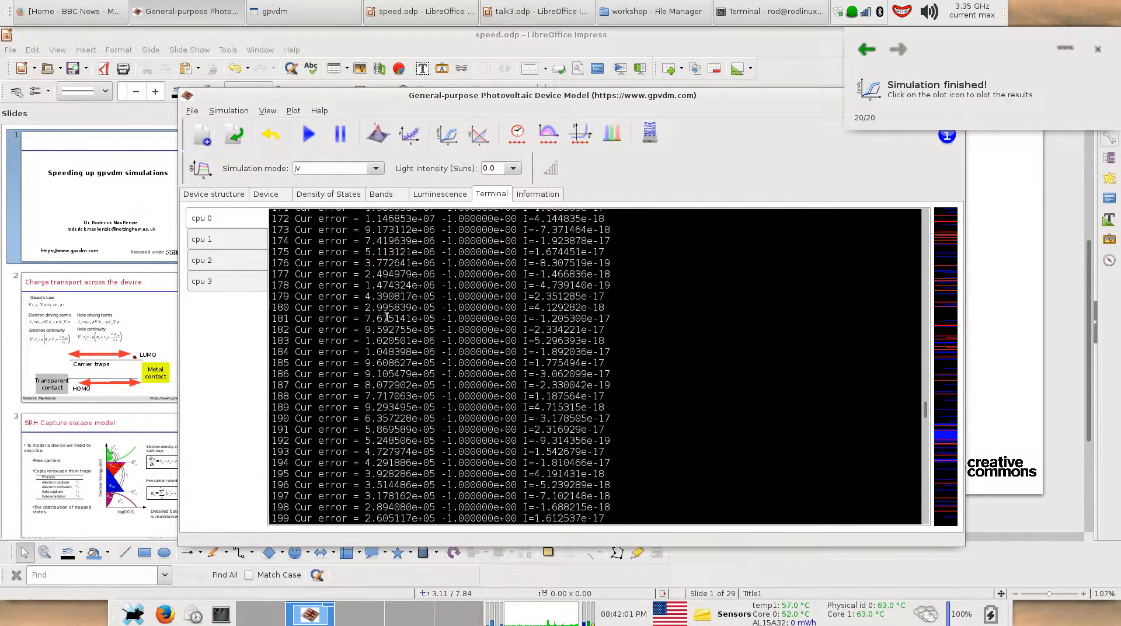
scroll(386, 317, down, 20)
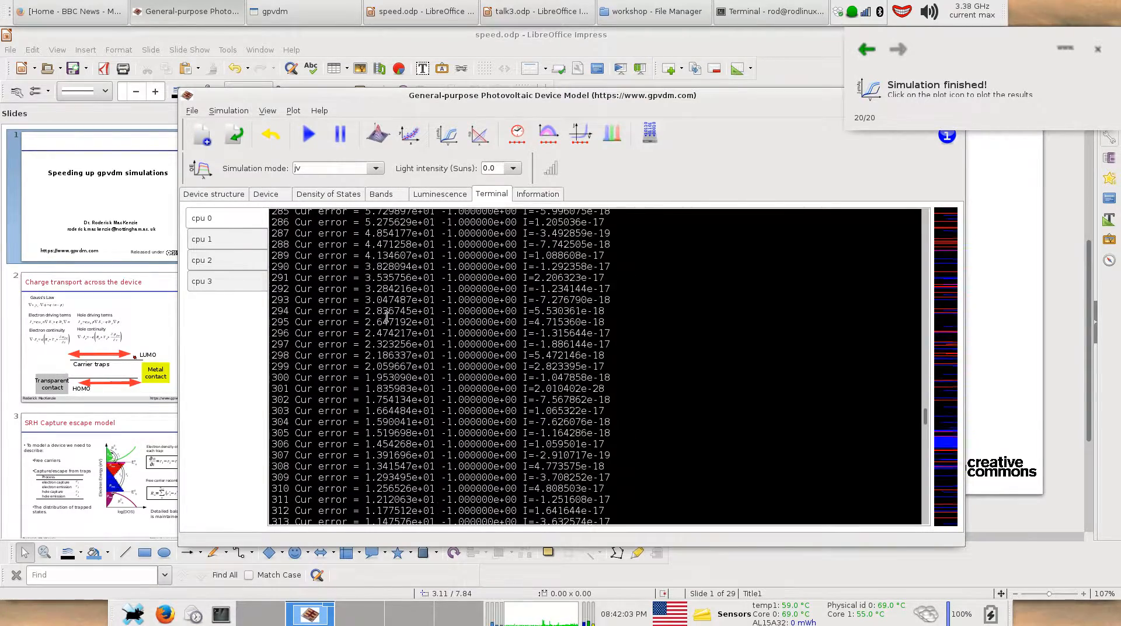
scroll(387, 317, down, 12)
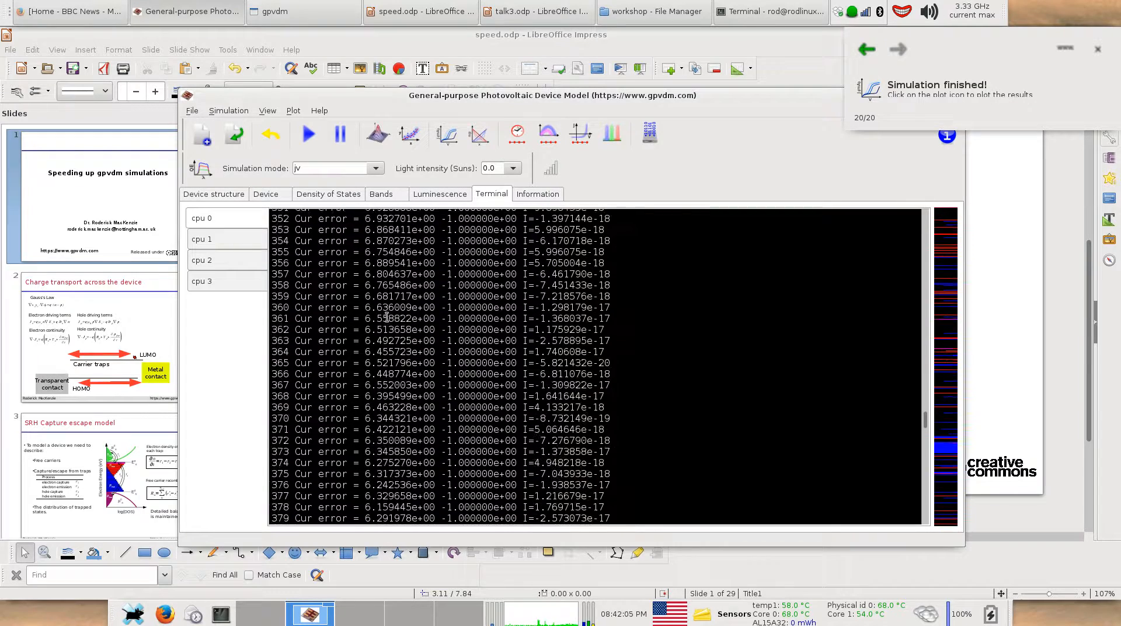
scroll(387, 317, down, 3)
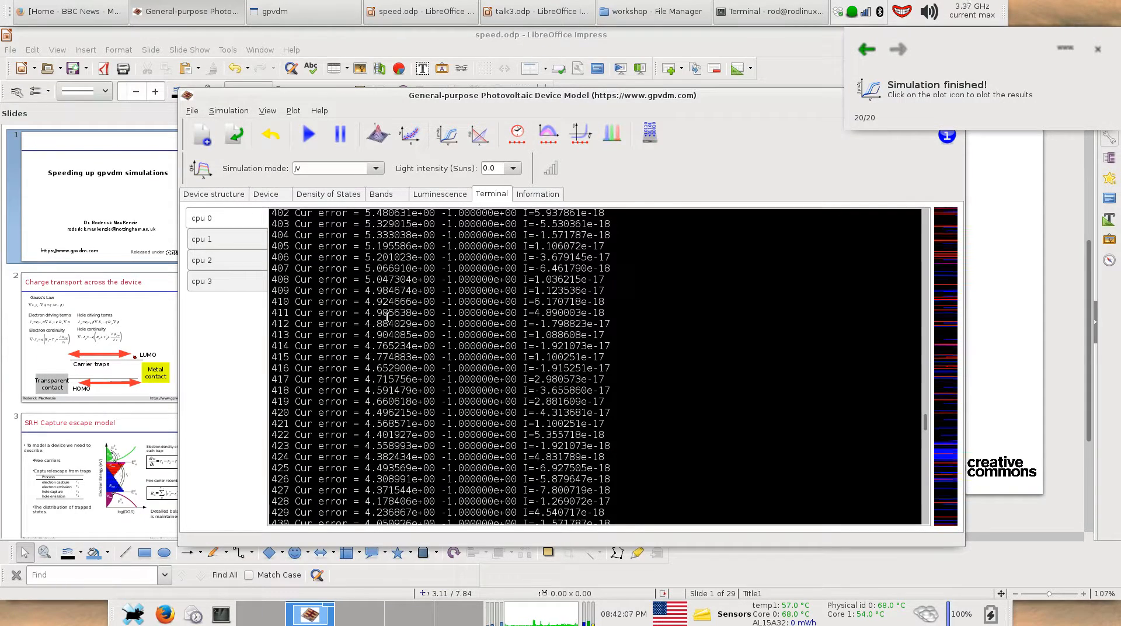
scroll(387, 317, down, 15)
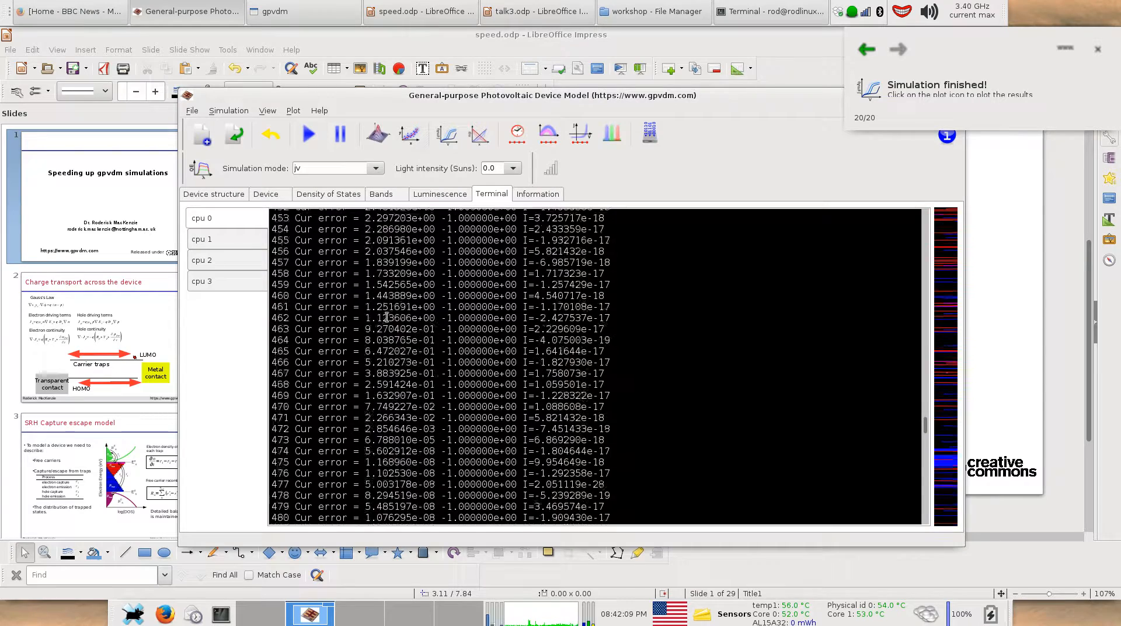
scroll(387, 317, down, 2)
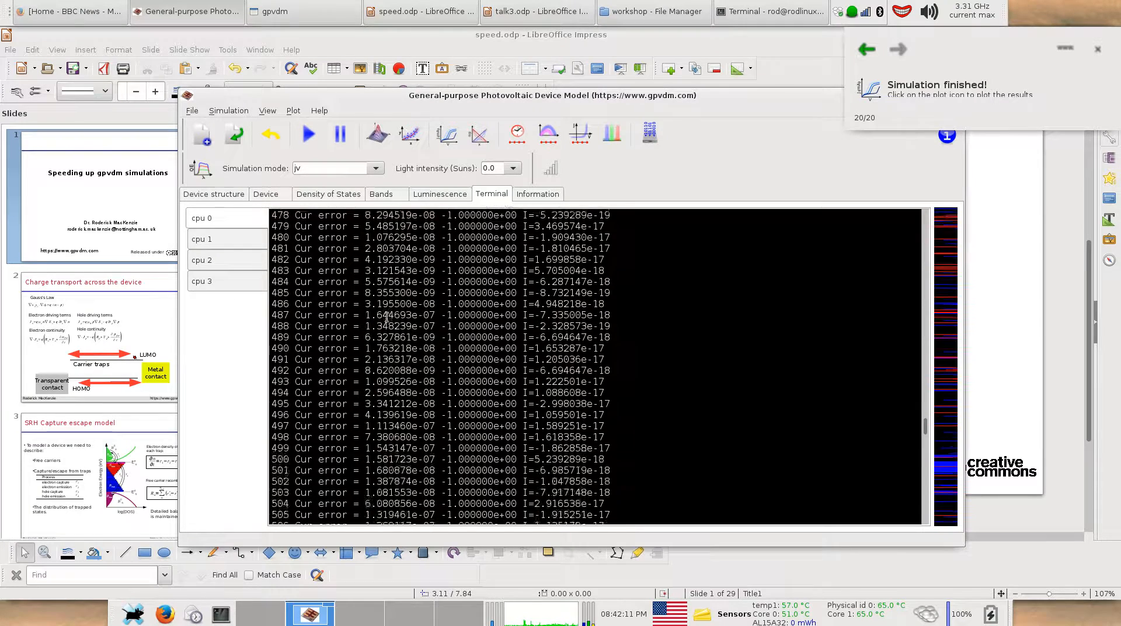
scroll(387, 317, down, 1)
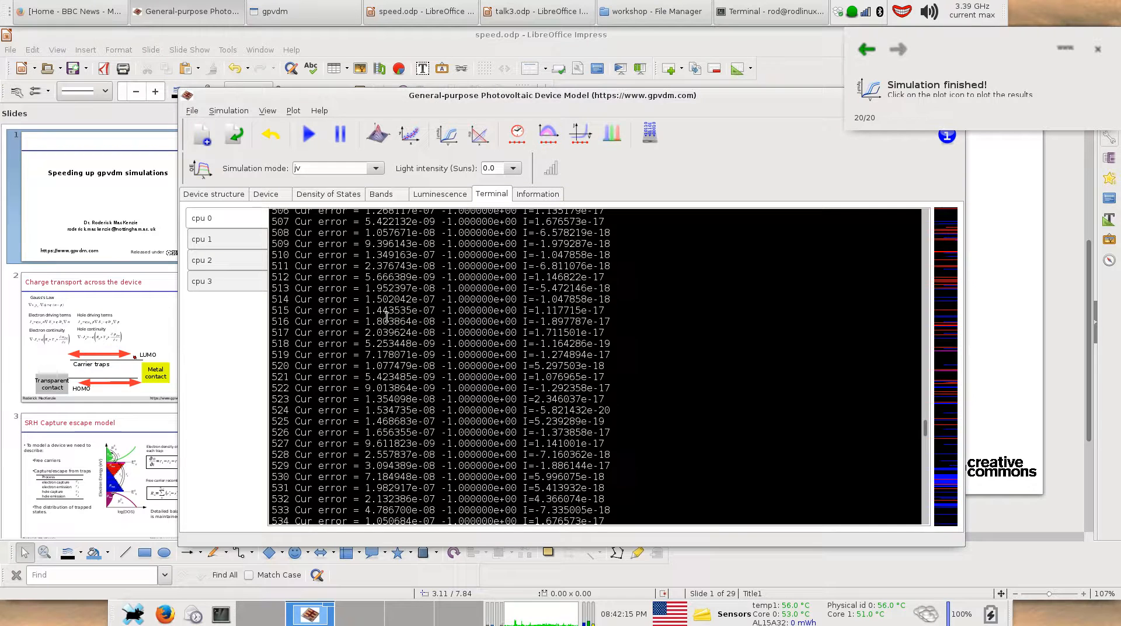
scroll(386, 318, down, 20)
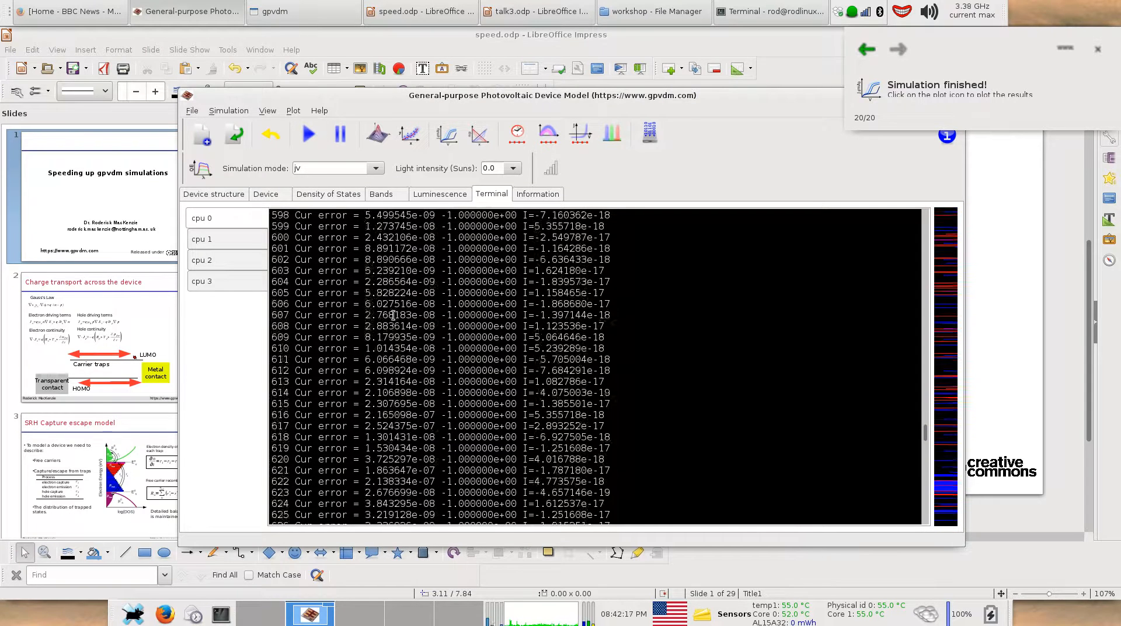
scroll(395, 316, down, 7)
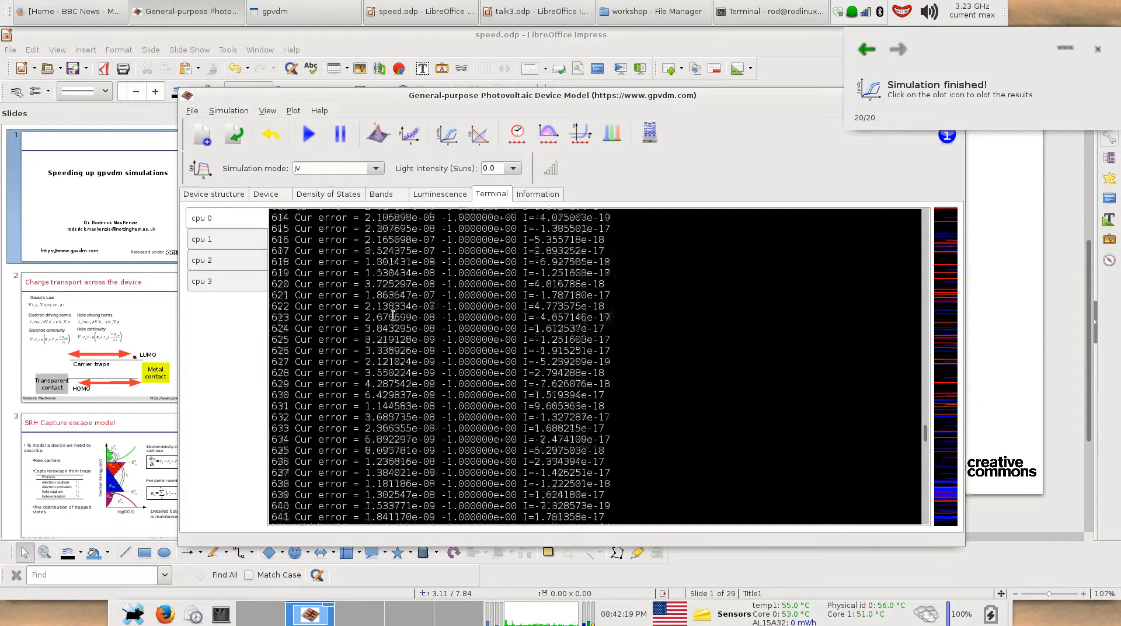
drag(372, 303, 424, 303)
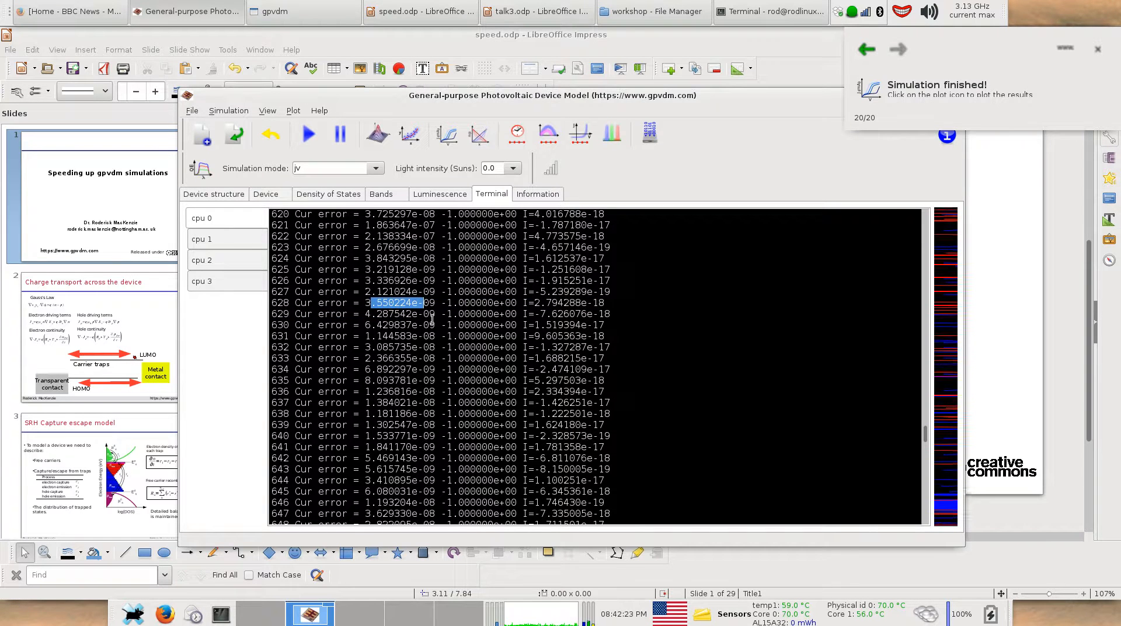
Review the Cur error values of the iterations between about 660 and 740 in the terminal output
scroll(502, 326, down, 20)
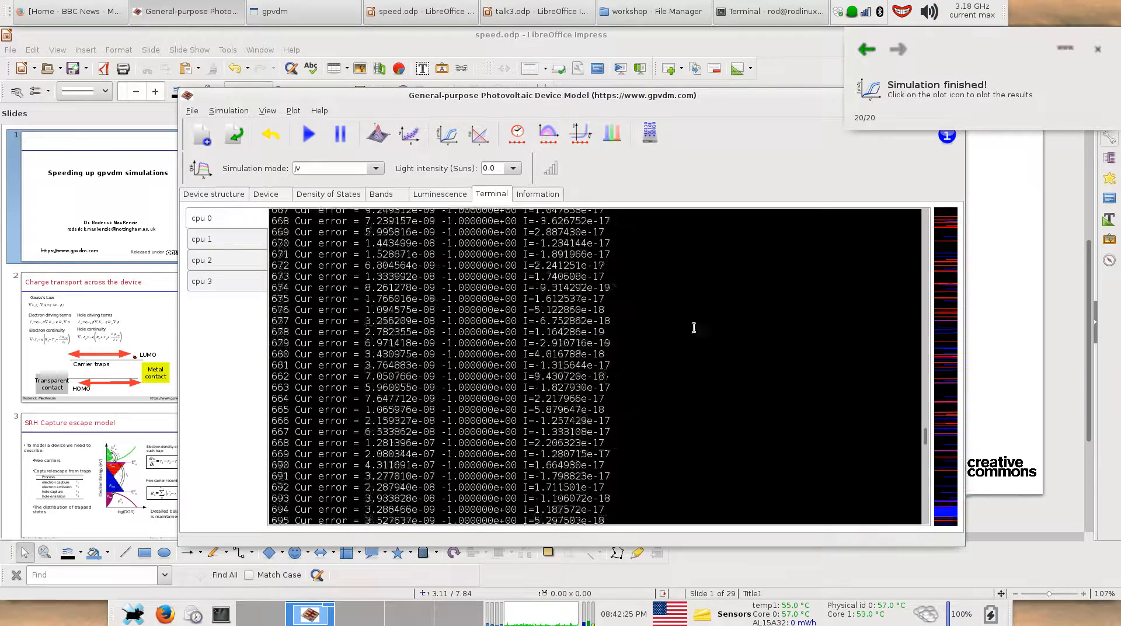
scroll(672, 331, up, 20)
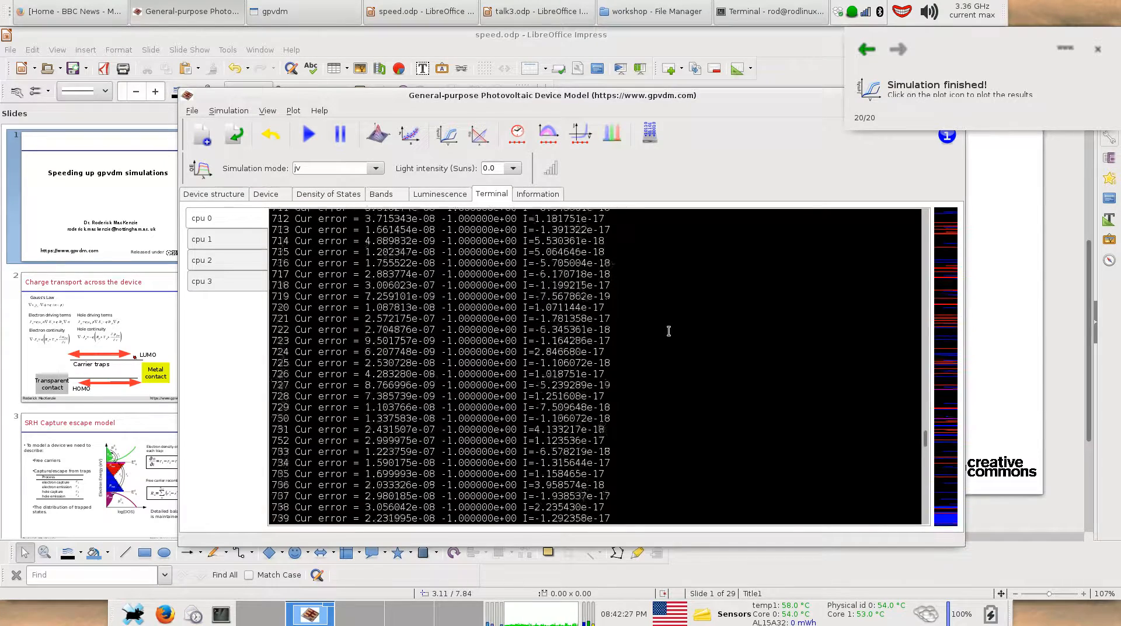
scroll(669, 331, up, 6)
scroll(669, 331, up, 20)
scroll(655, 311, up, 20)
scroll(656, 312, up, 3)
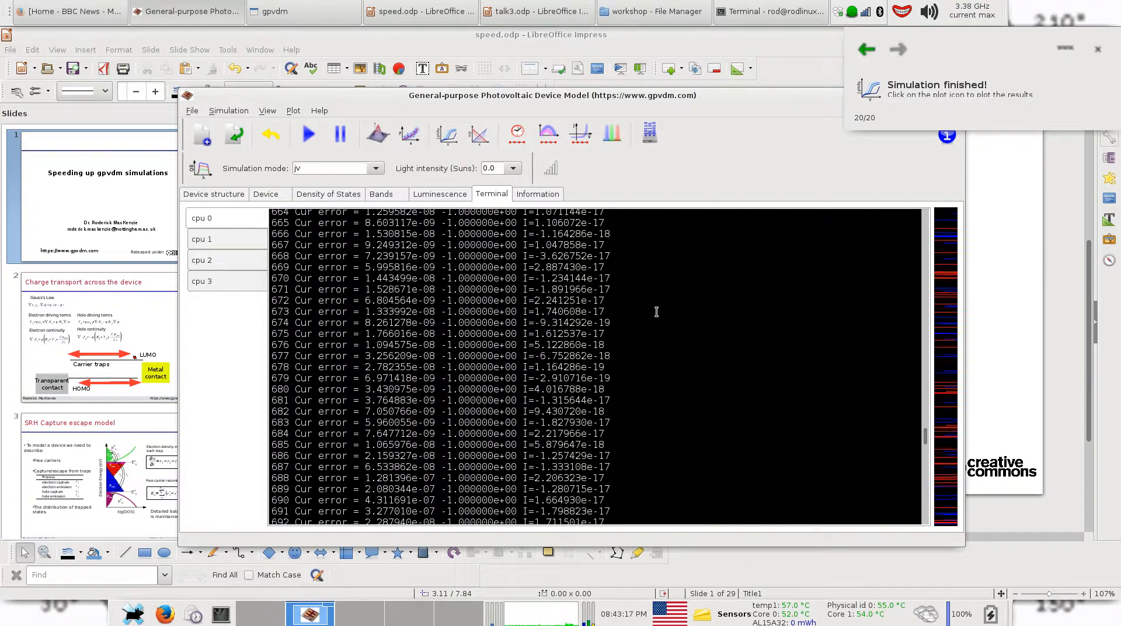
Find the end of the initial solve and the first voltage step, V=0.000000, in the terminal output
scroll(657, 312, down, 4)
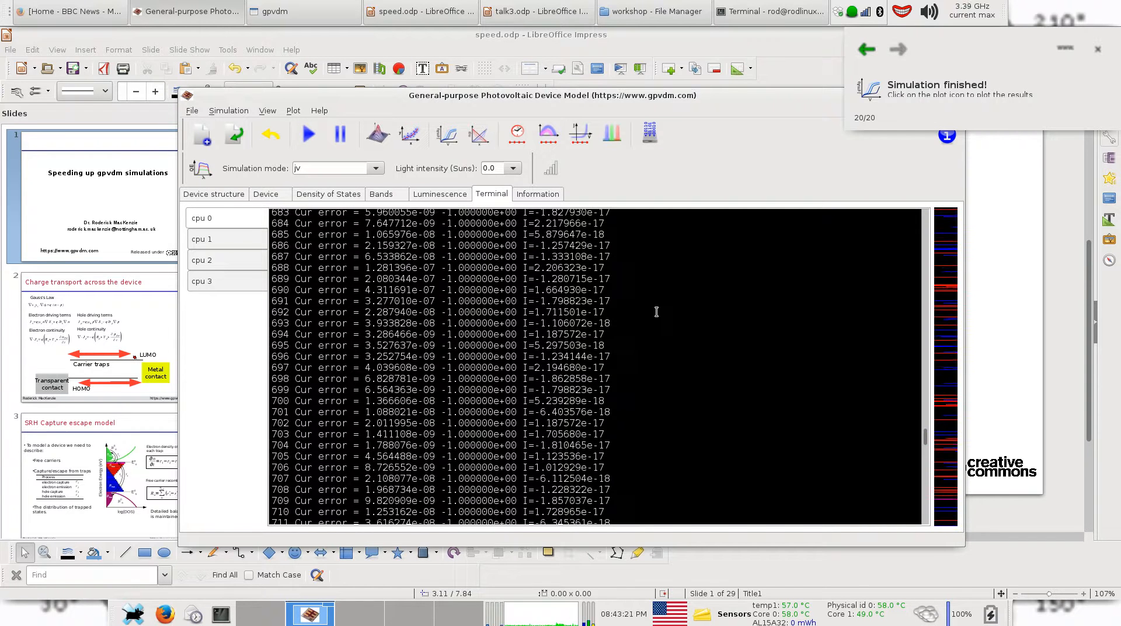
scroll(656, 312, down, 20)
scroll(656, 312, down, 20)
scroll(657, 312, down, 13)
scroll(656, 312, up, 6)
scroll(657, 312, up, 3)
scroll(656, 312, down, 5)
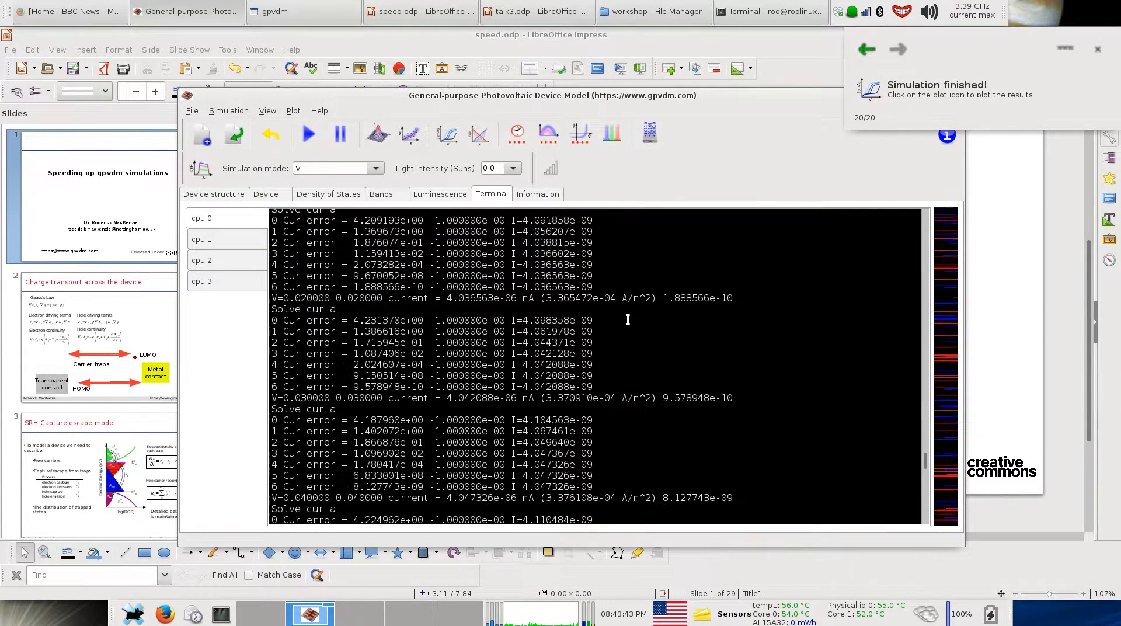
scroll(629, 320, up, 3)
scroll(628, 319, down, 2)
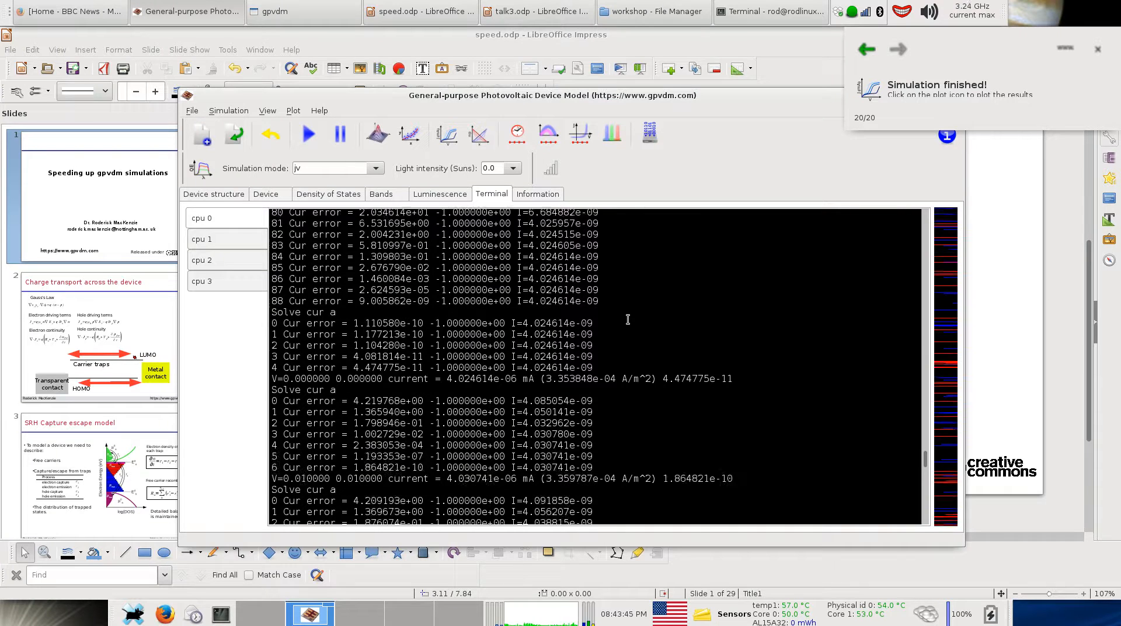
scroll(696, 349, down, 1)
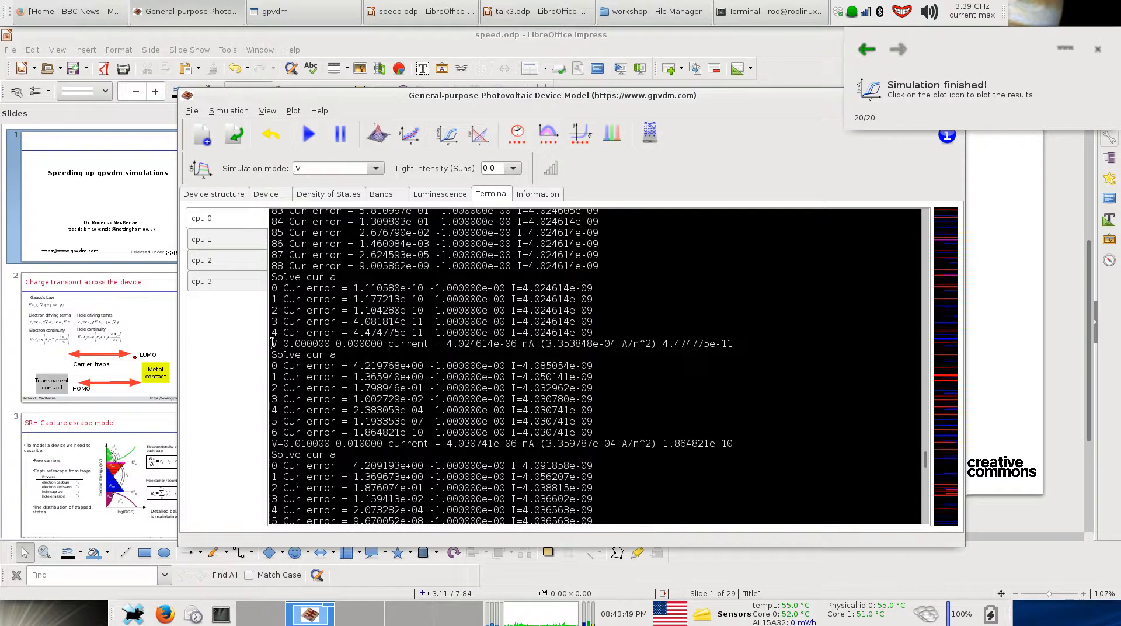
Highlight the V=0.000000 result line, then compare the first and last Cur error and the applied voltage of the V=0.010000 step
drag(272, 343, 744, 339)
scroll(502, 389, down, 1)
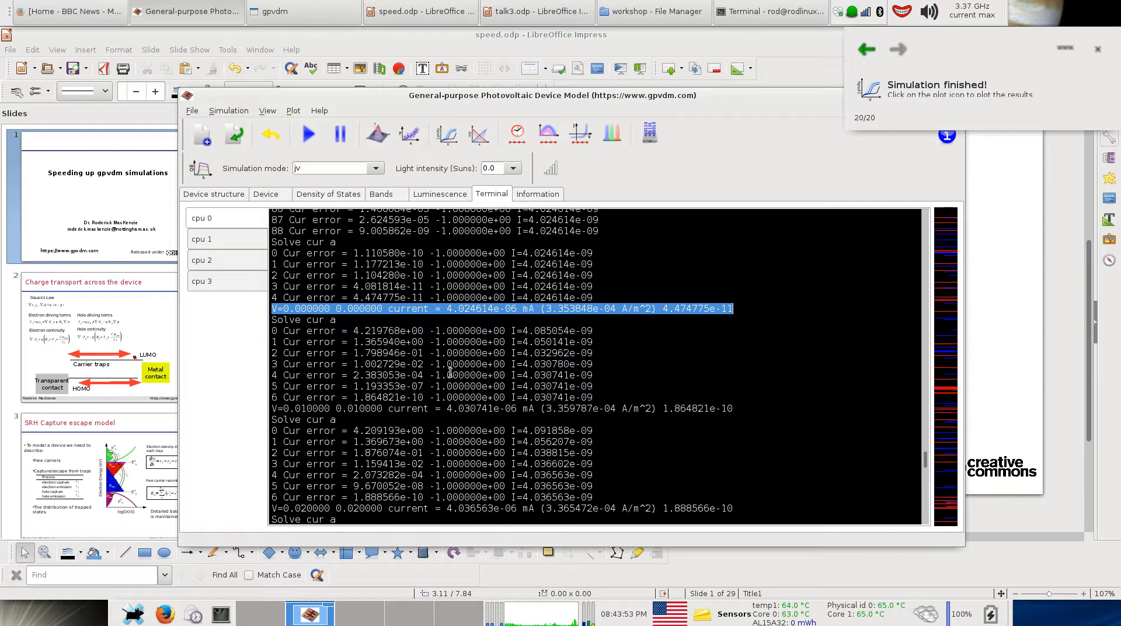
drag(360, 331, 406, 331)
drag(349, 397, 418, 397)
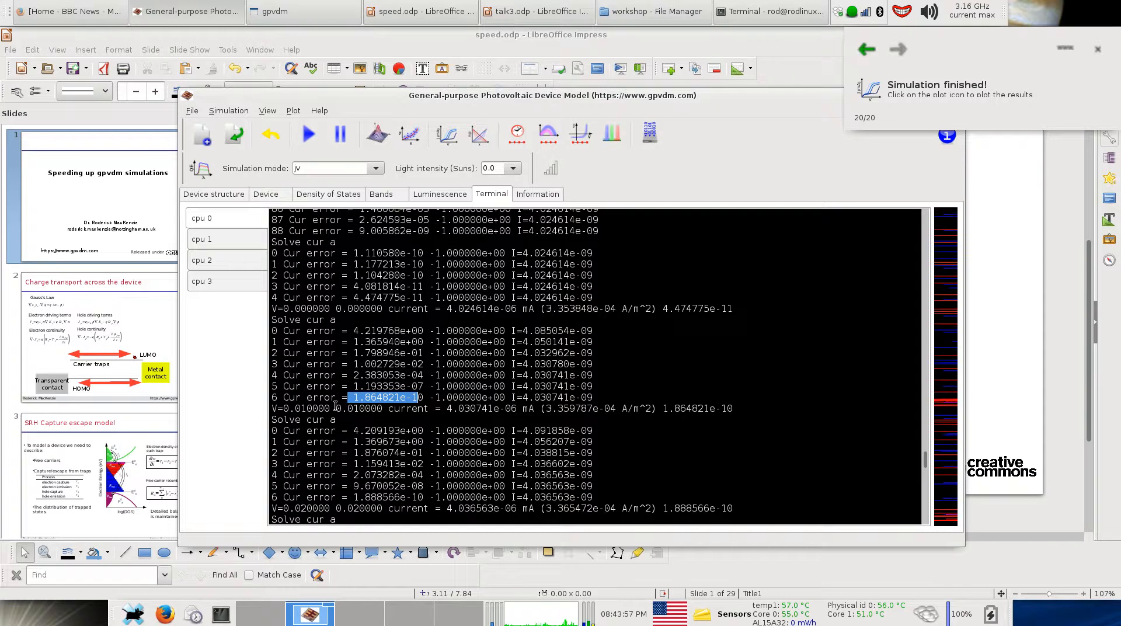
scroll(336, 405, down, 2)
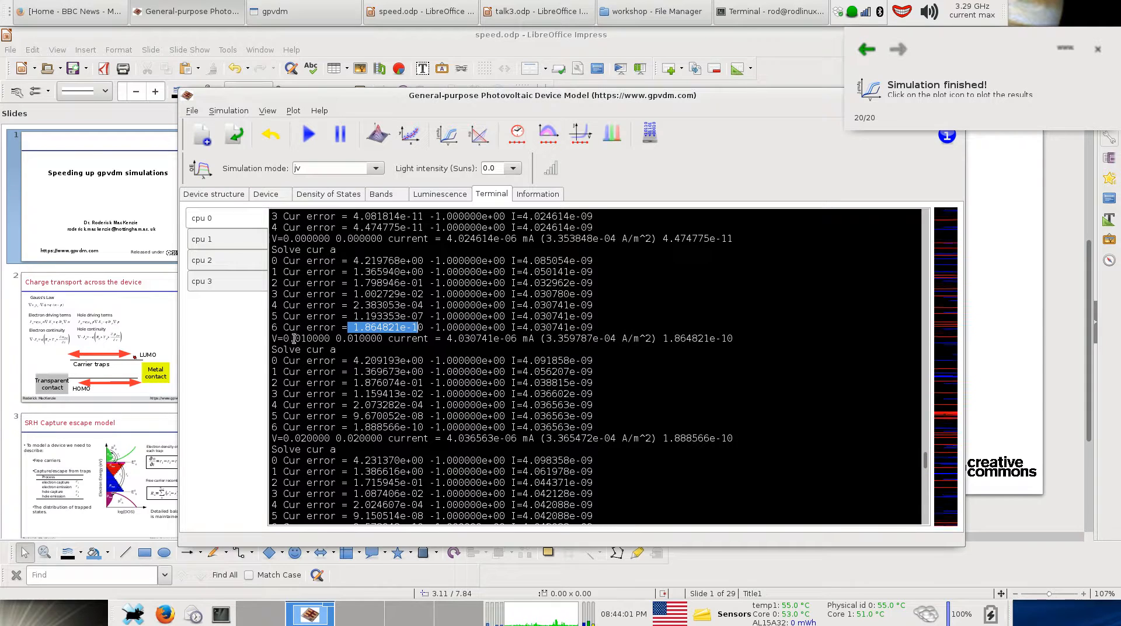
drag(284, 338, 319, 339)
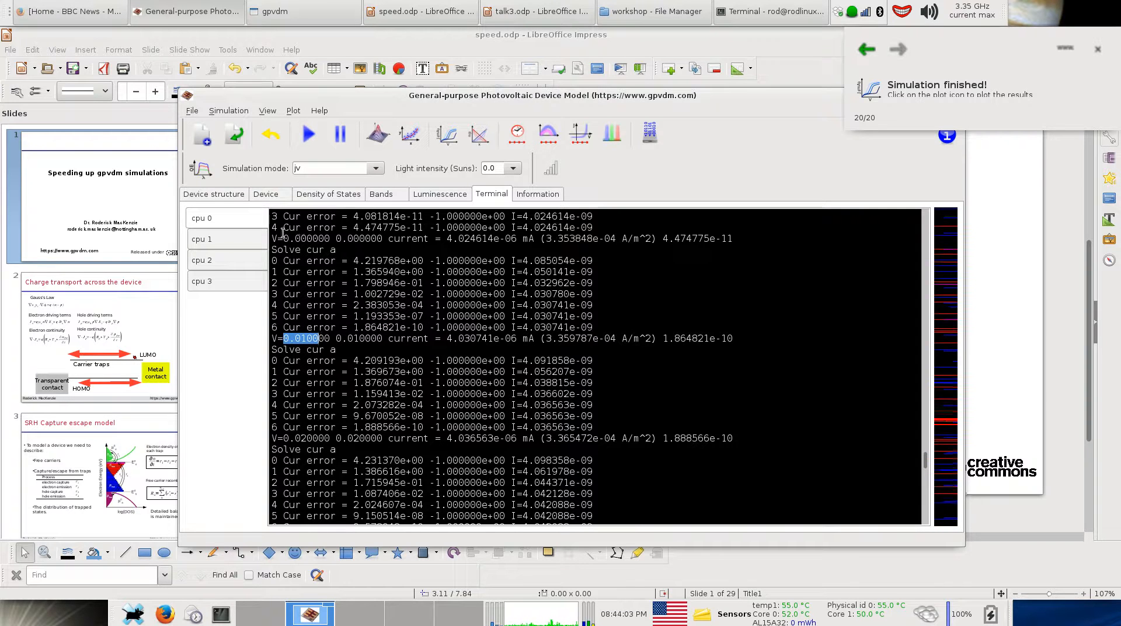
drag(284, 238, 330, 239)
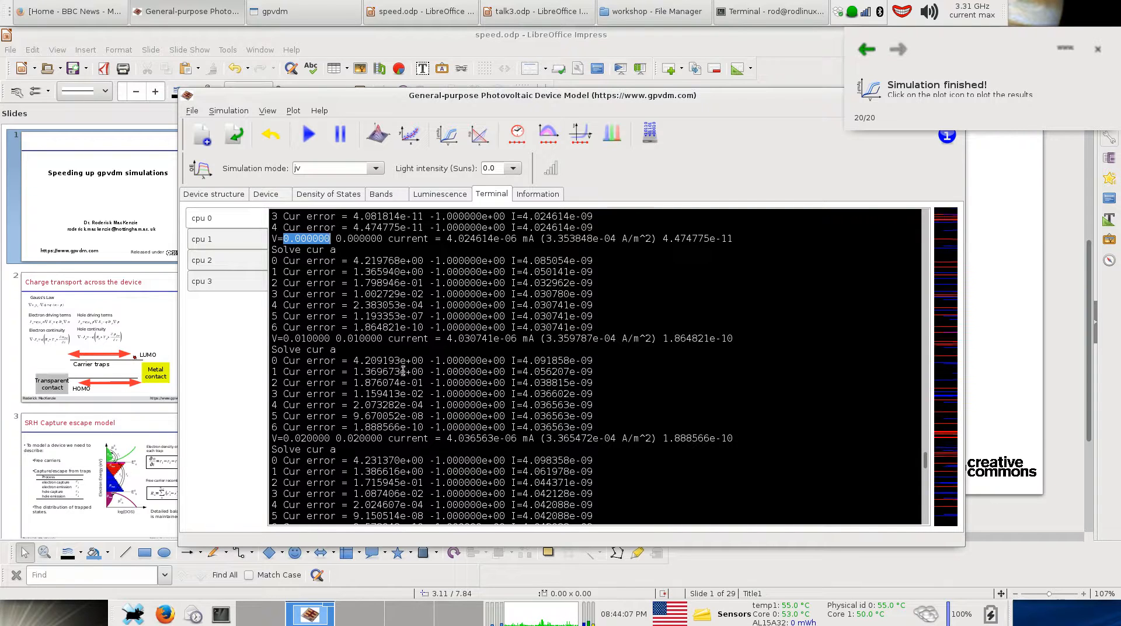
Examine the solver iterations of the following voltage steps through to the run summary at the end of the terminal output
scroll(678, 402, down, 2)
scroll(678, 401, down, 20)
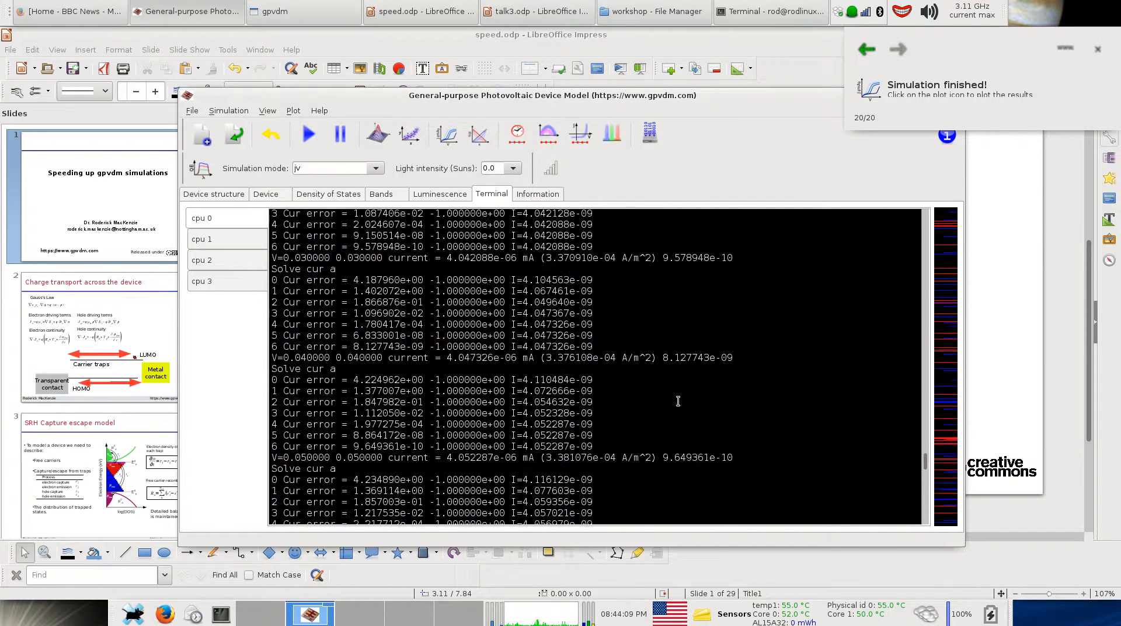
scroll(678, 401, down, 20)
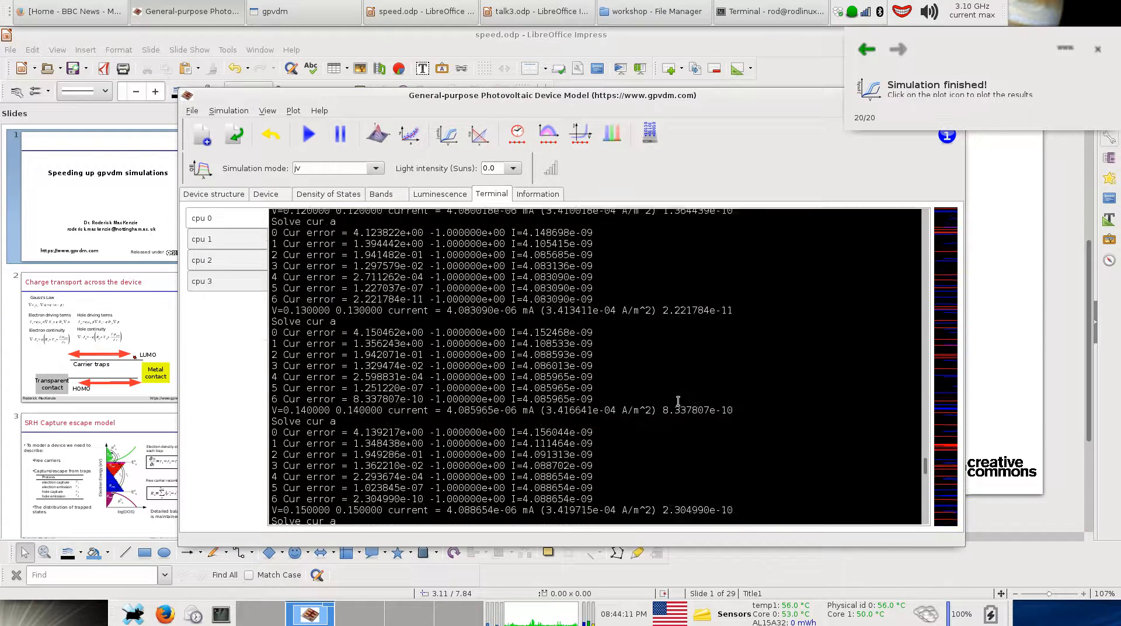
scroll(678, 401, down, 20)
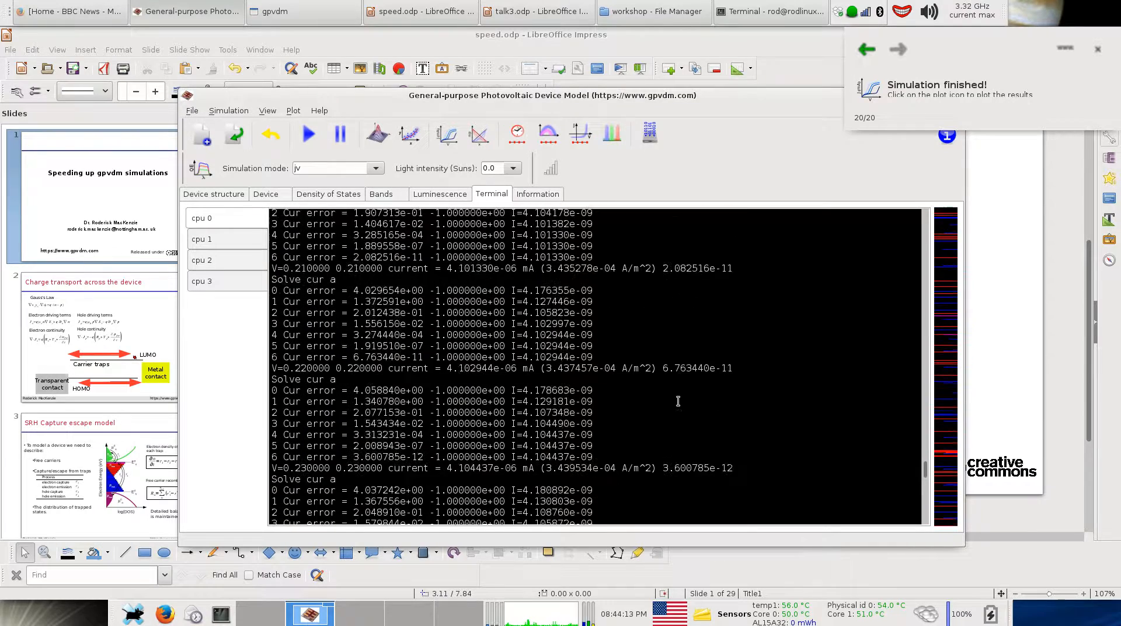
scroll(678, 402, down, 20)
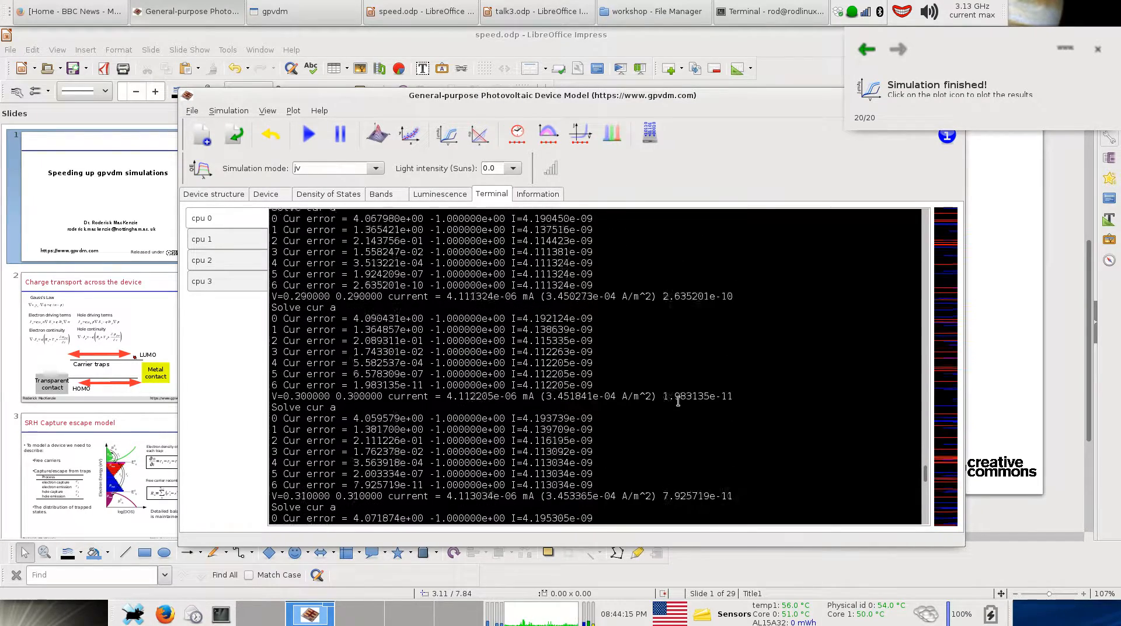
scroll(678, 401, down, 20)
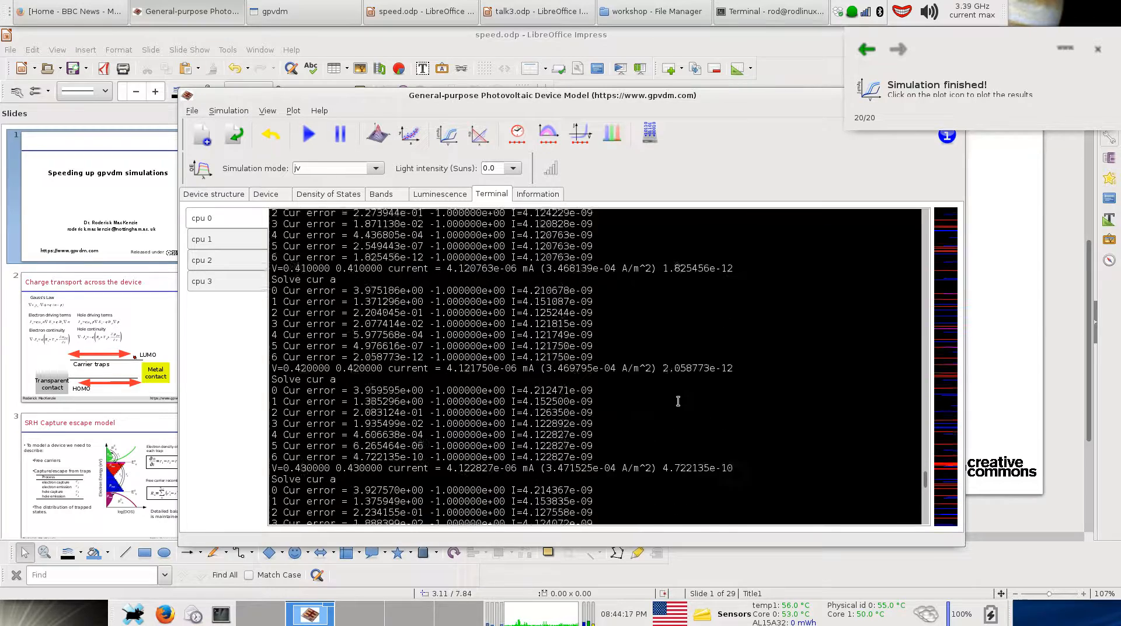
scroll(678, 402, down, 8)
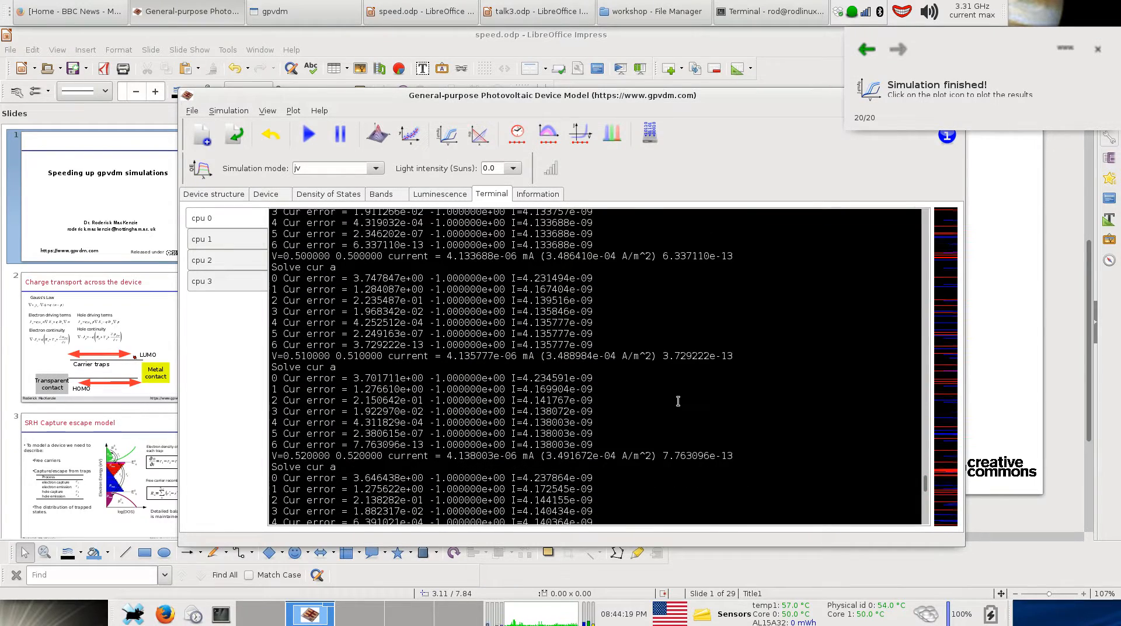
scroll(678, 401, down, 8)
scroll(678, 402, down, 20)
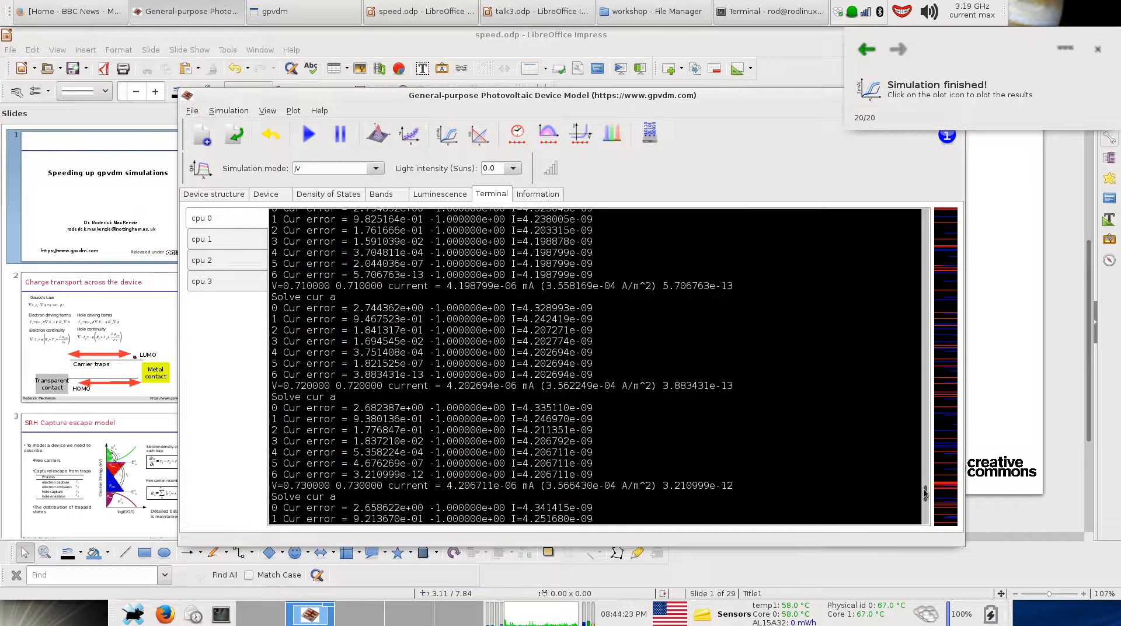
scroll(818, 438, down, 20)
scroll(686, 389, up, 1)
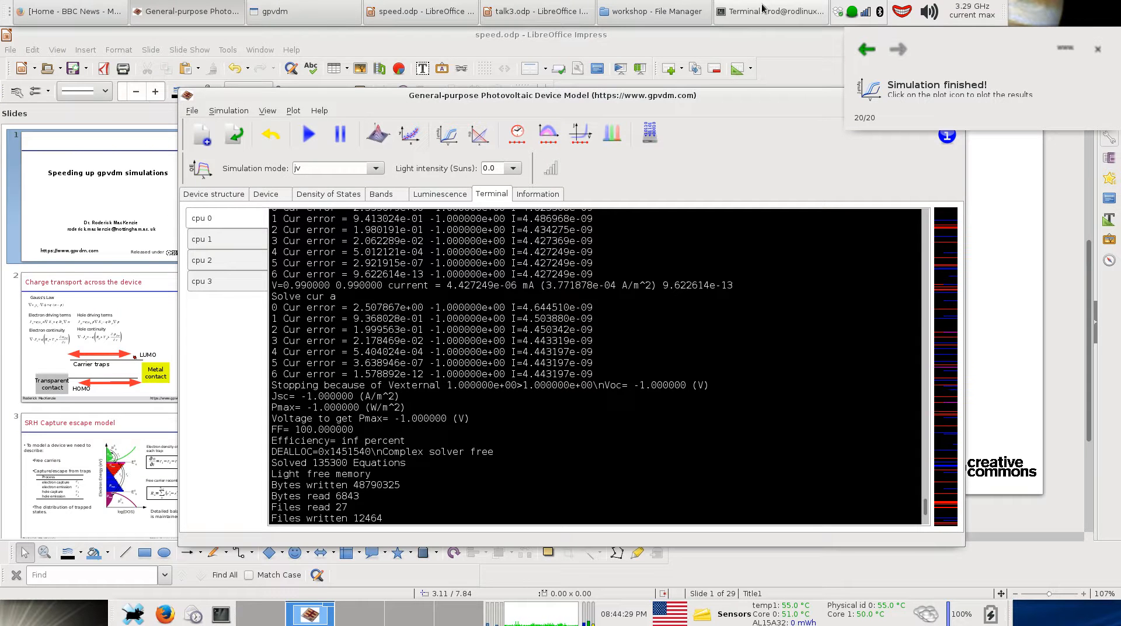
Switch to the Terminal window, suspend the running gpvdm process and resume it in the background with bg
click(767, 7)
key(ctrl+z)
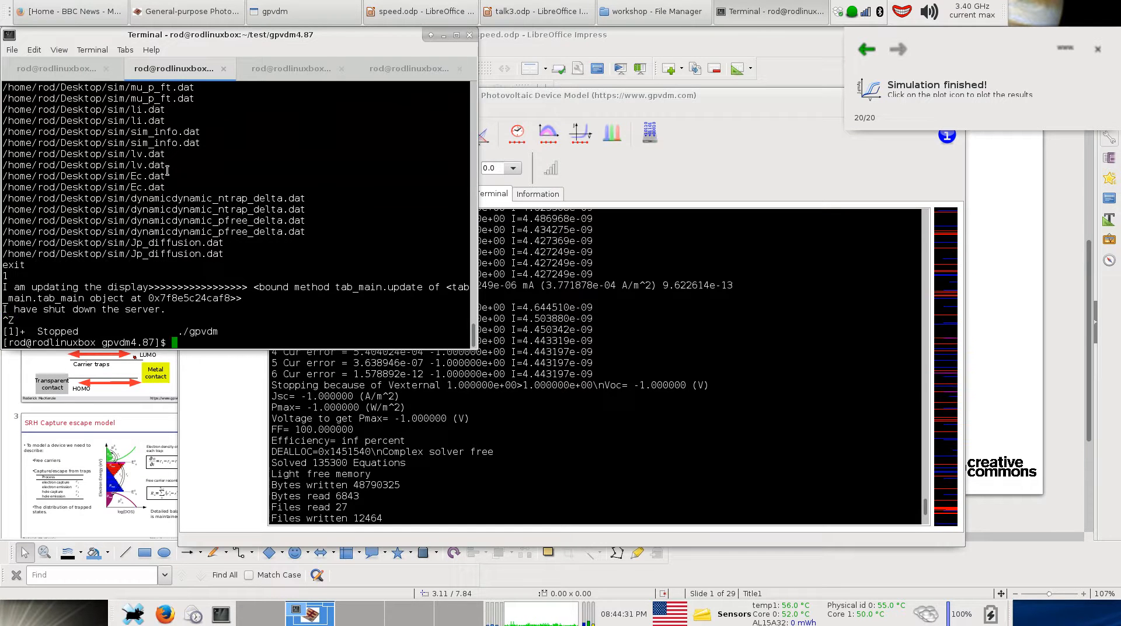
text(bg)
key(Return)
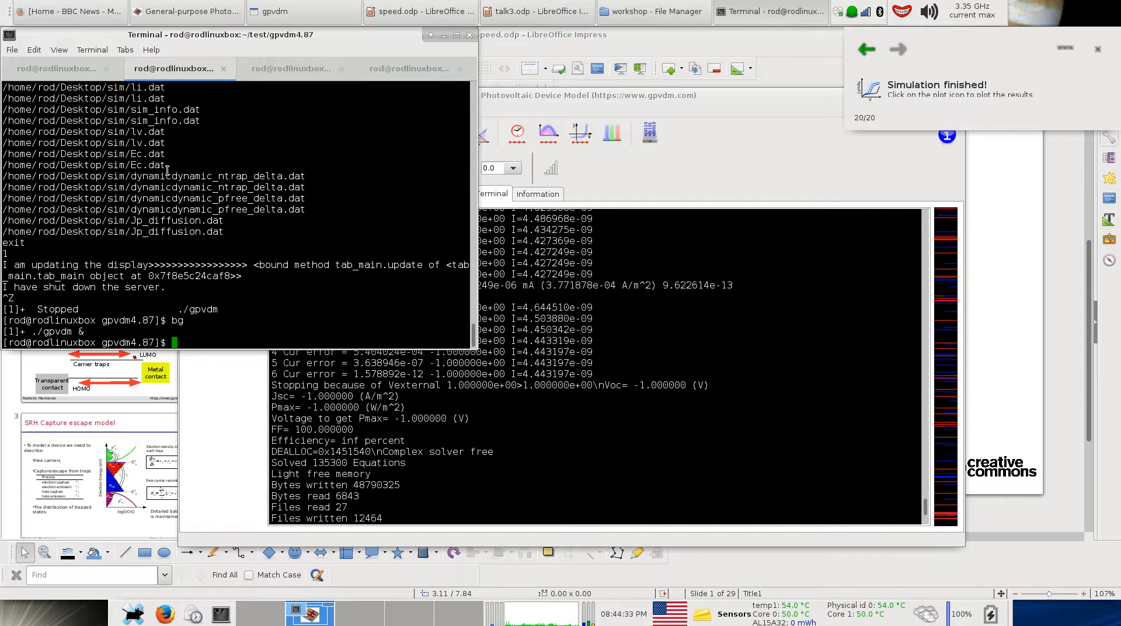
text(gnuplo)
key(BackSpace)
key(BackSpace)
key(BackSpace)
key(BackSpace)
key(BackSpace)
key(BackSpace)
Display converge.dat with the more command and advance through its list of solver error values
text(more converge.dat)
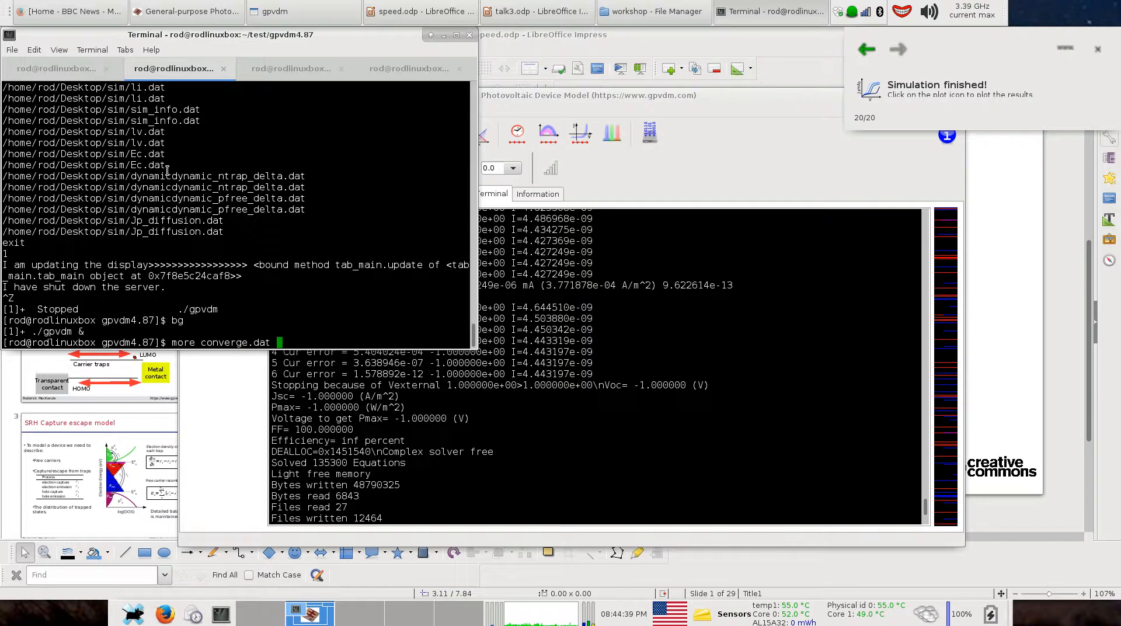
key(Return)
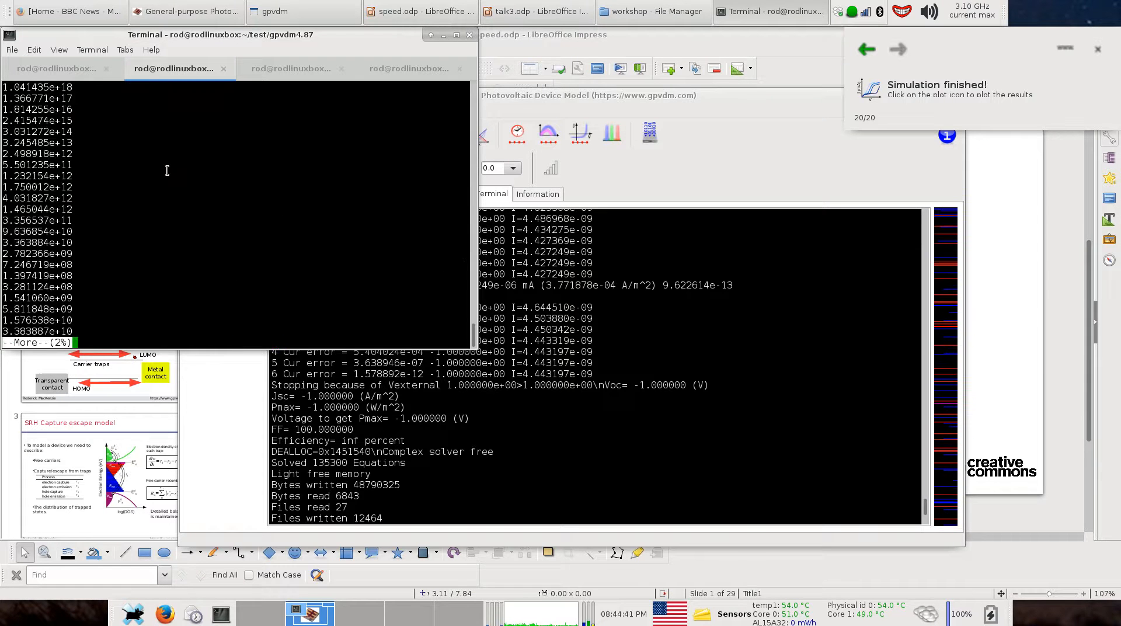
key(Return)
key(Return)
key(Return)
key(Return)
key(Return)
key(Return)
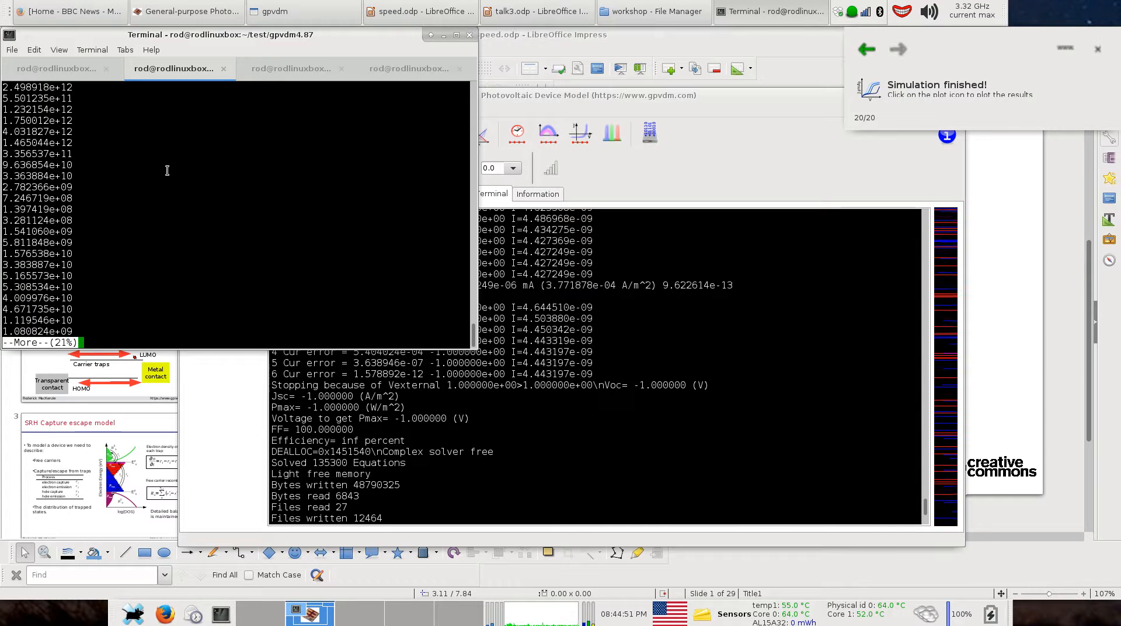
Leave the file listing, start gnuplot and plot 'converge.dat' with lp
text(qgnuplot)
key(Return)
text(plot 'converge.dat')
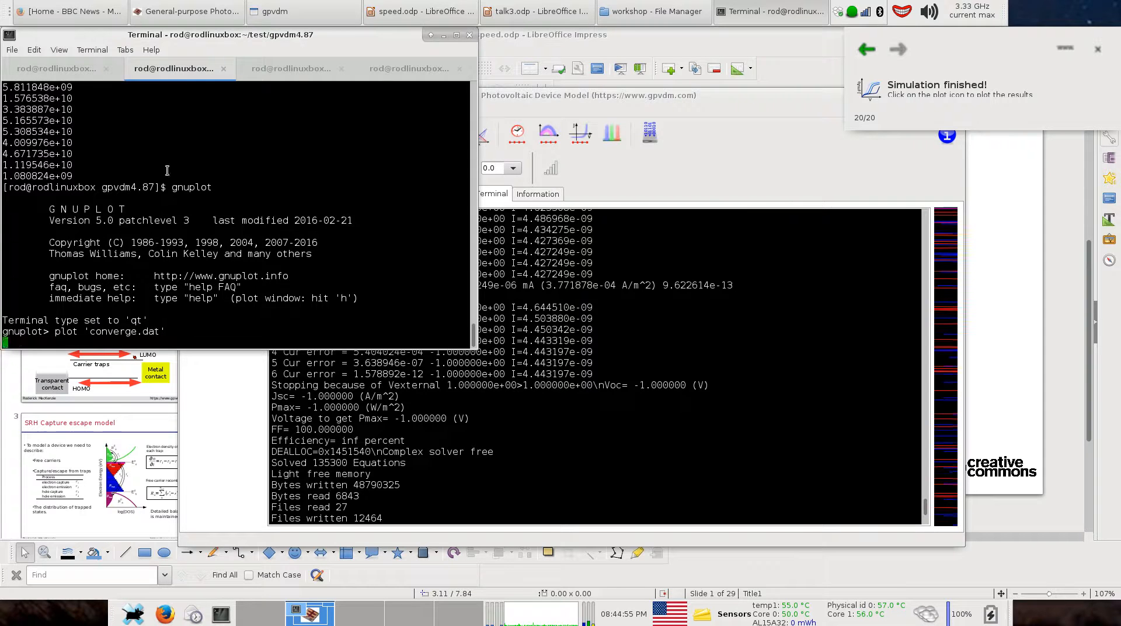
key(Return)
click(524, 131)
key(Up)
text(with lp)
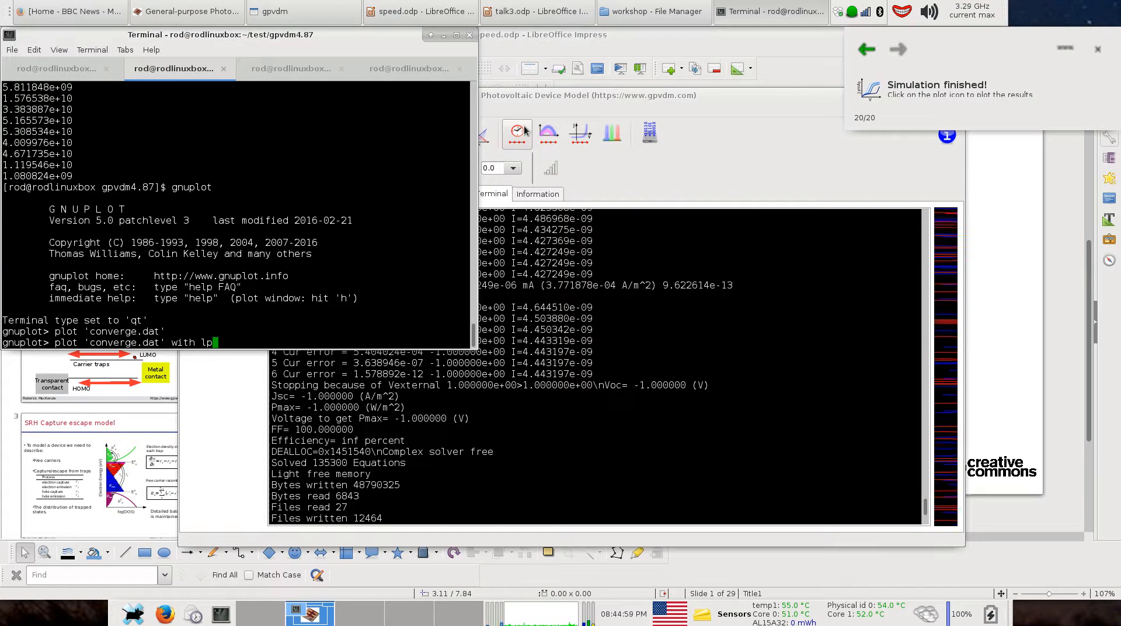
key(Return)
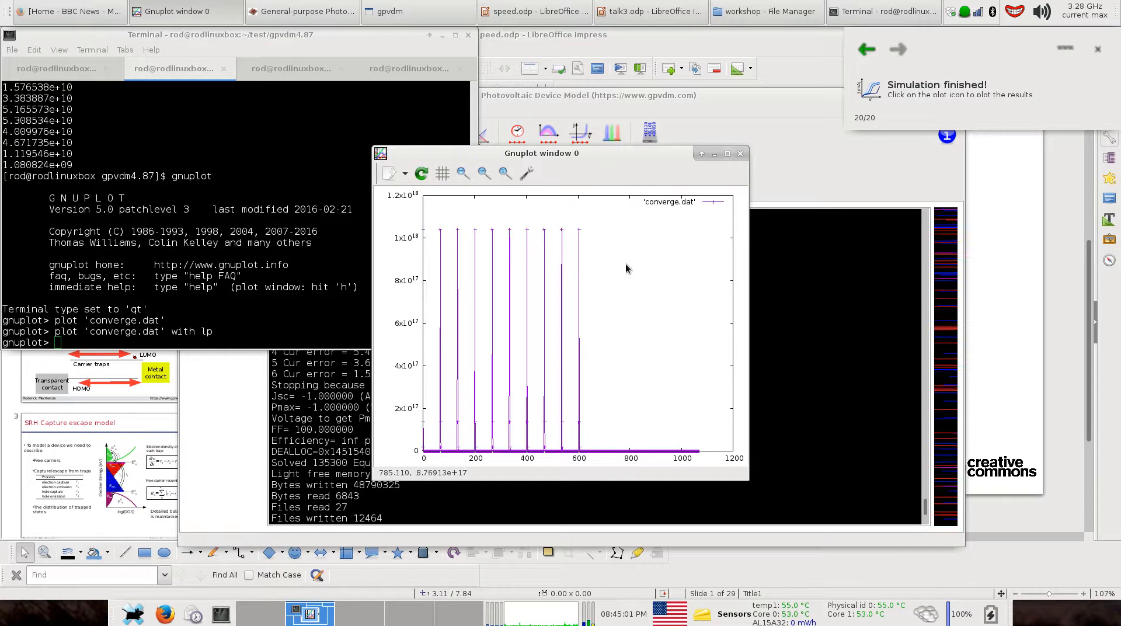
View the converge.dat plot full screen on a logarithmic y axis, and close the plot window
key(l)
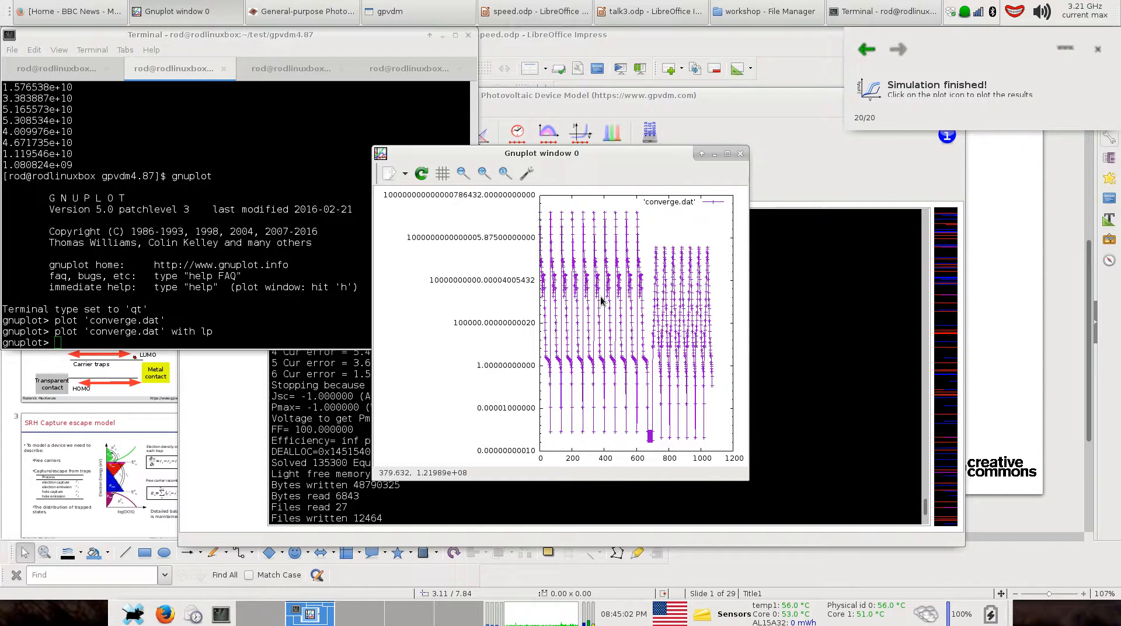
click(727, 154)
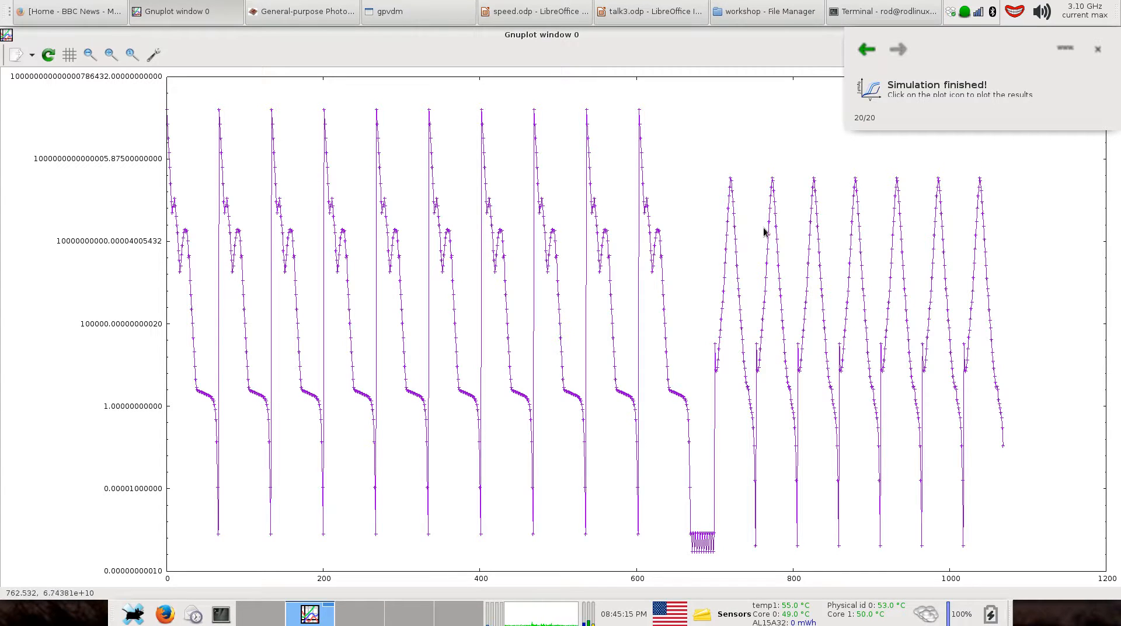
key(q)
click(708, 363)
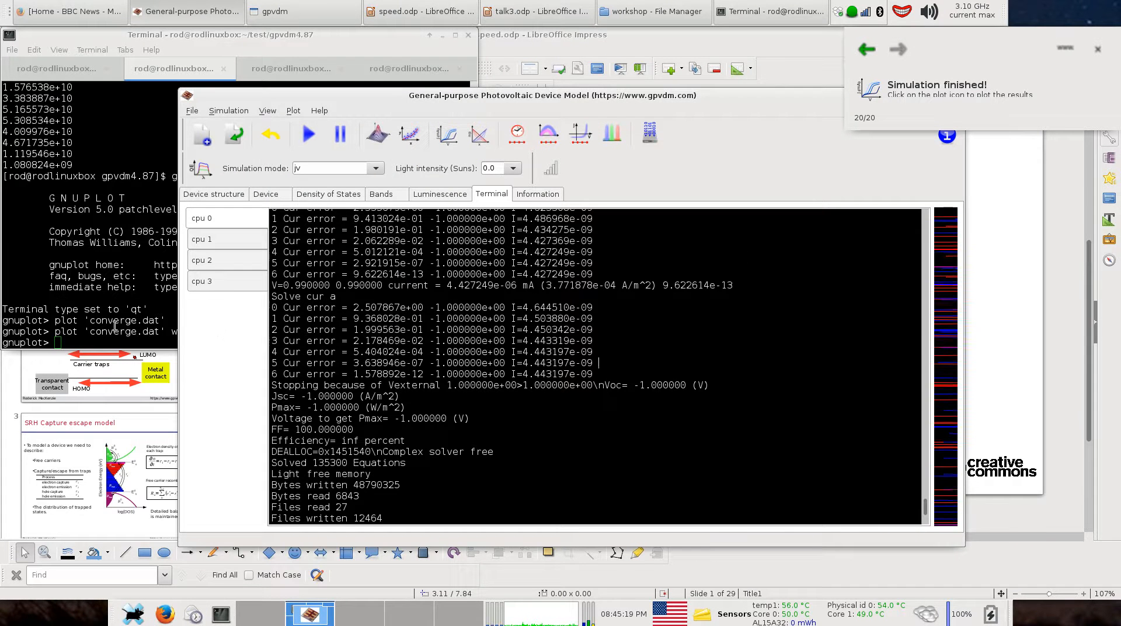
Quit gnuplot in the Terminal window and begin a cd command for the simulation folder under ~/Desktop
click(114, 327)
text(q)
key(Return)
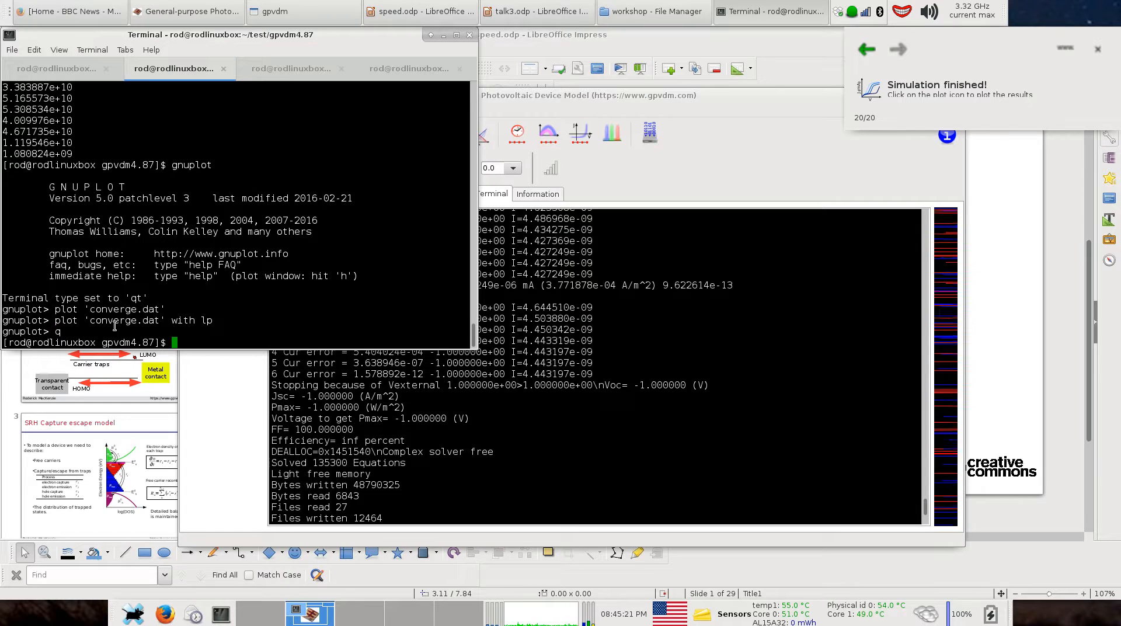
text(cd )
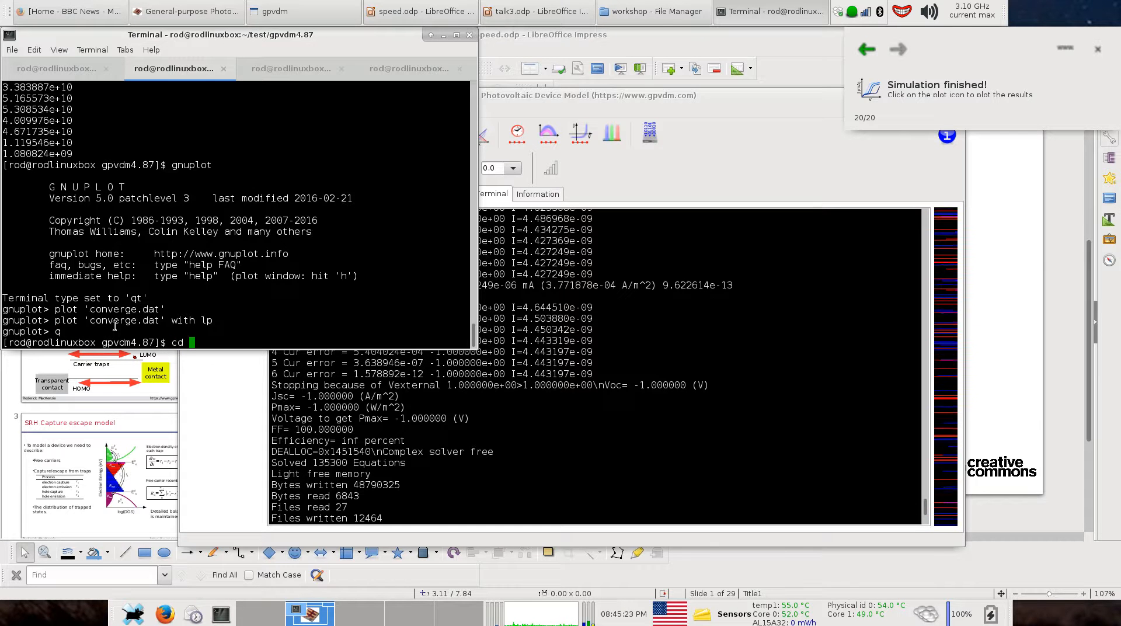
text(~/Desktop/si)
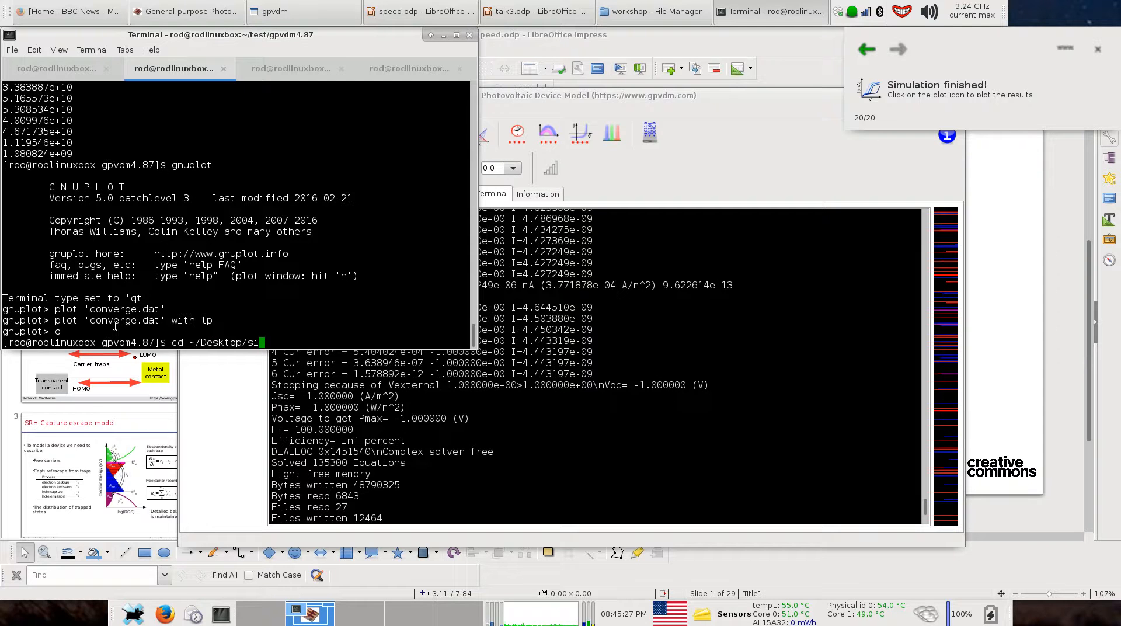
Switch to the gpvdm window and look through the device structure, device, density of states and bands settings
click(186, 12)
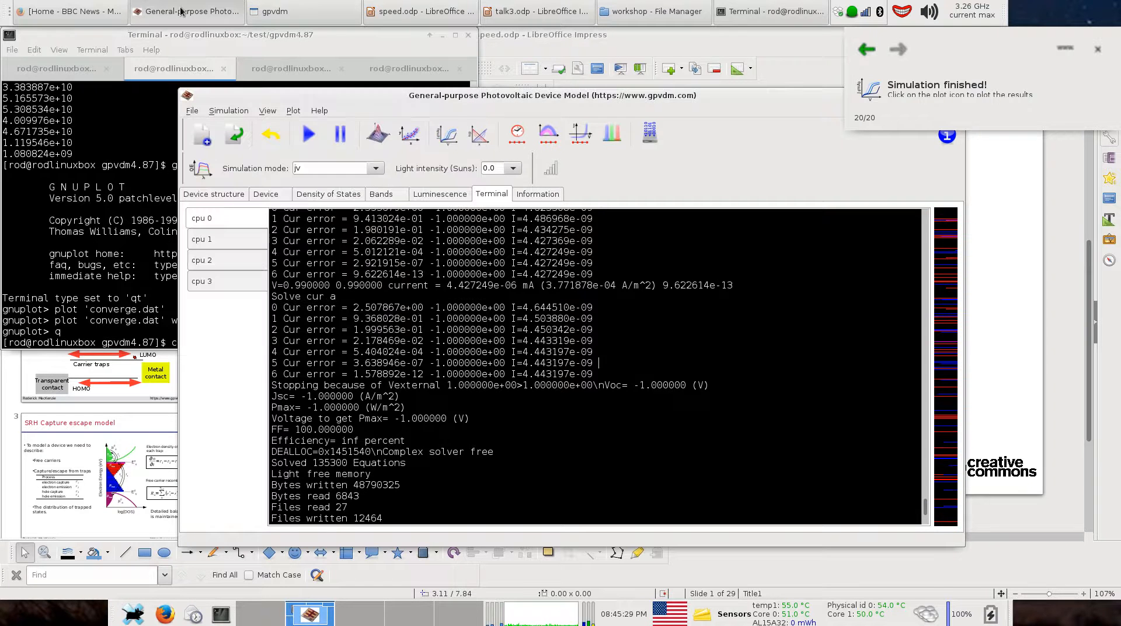
click(228, 194)
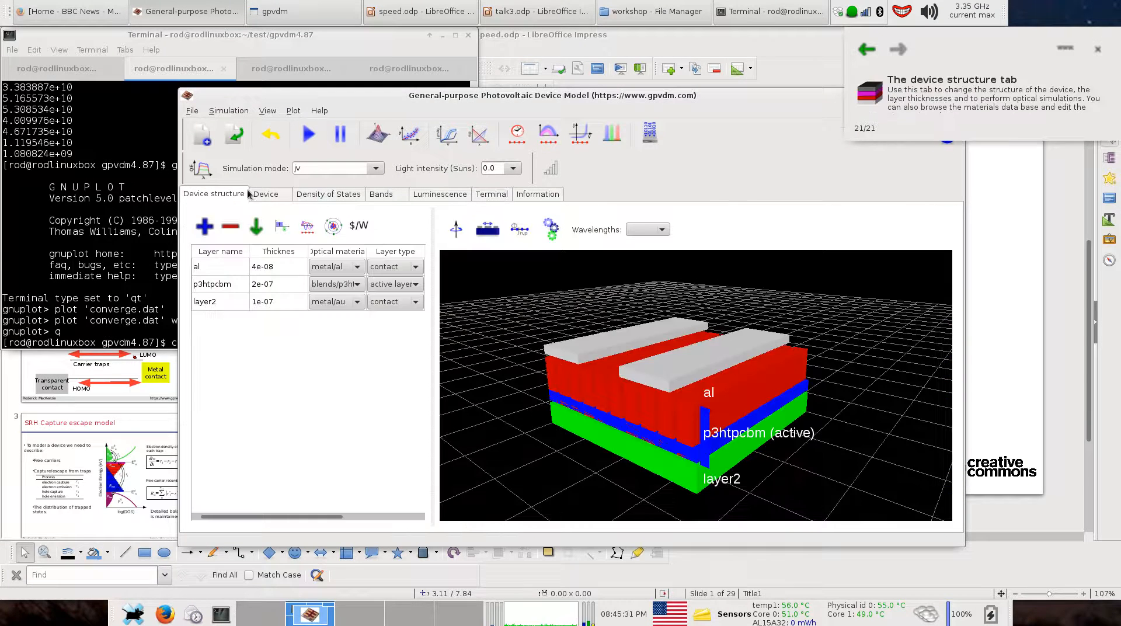
click(279, 193)
click(335, 195)
click(377, 194)
Return to the Terminal window, change the directory to ~/Desktop/sim and list its files
click(120, 217)
text(cd ~/Desktop/sim)
key(Return)
text(ls)
key(Return)
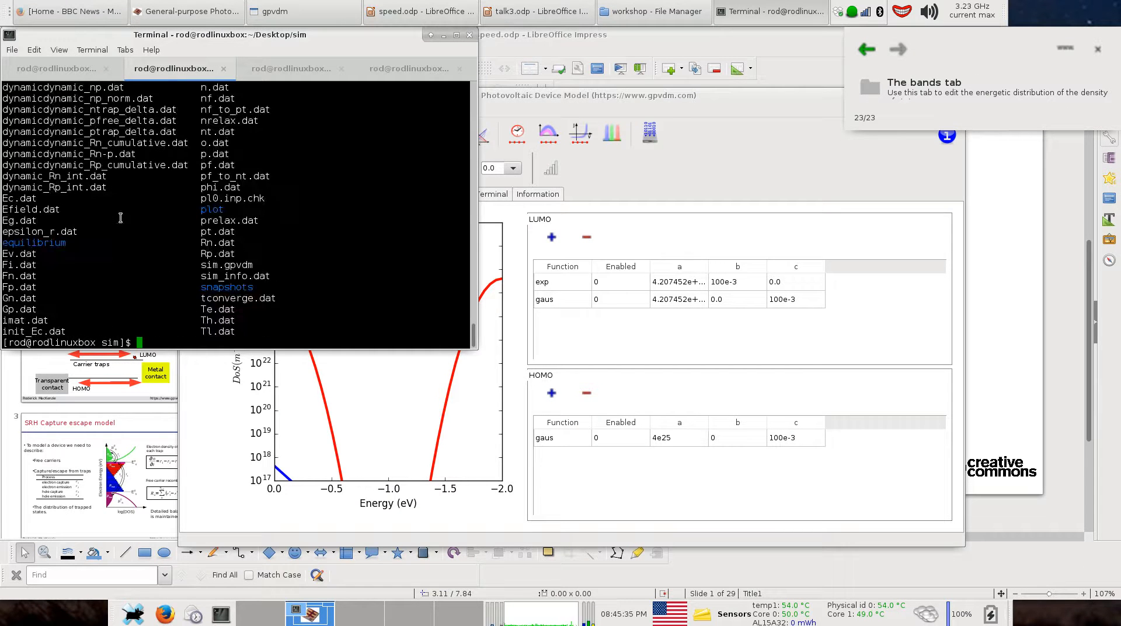
Start gnuplot in the sim directory and plot 'converge.dat' with lp by recalling the previous plot command
text(gnuplot)
key(Return)
key(Up)
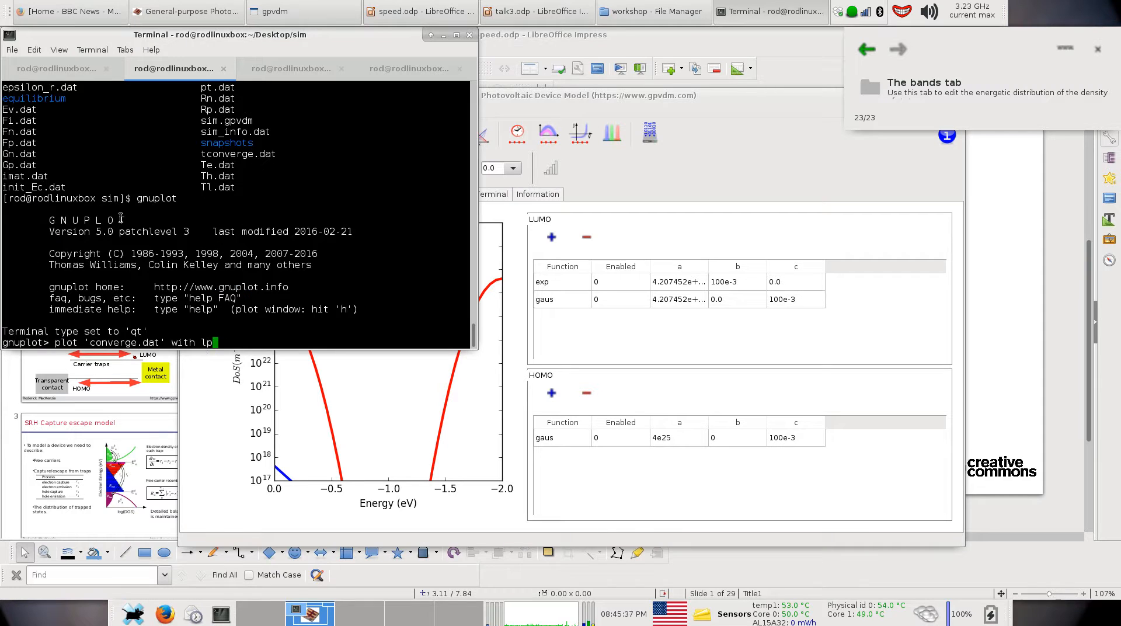
key(Return)
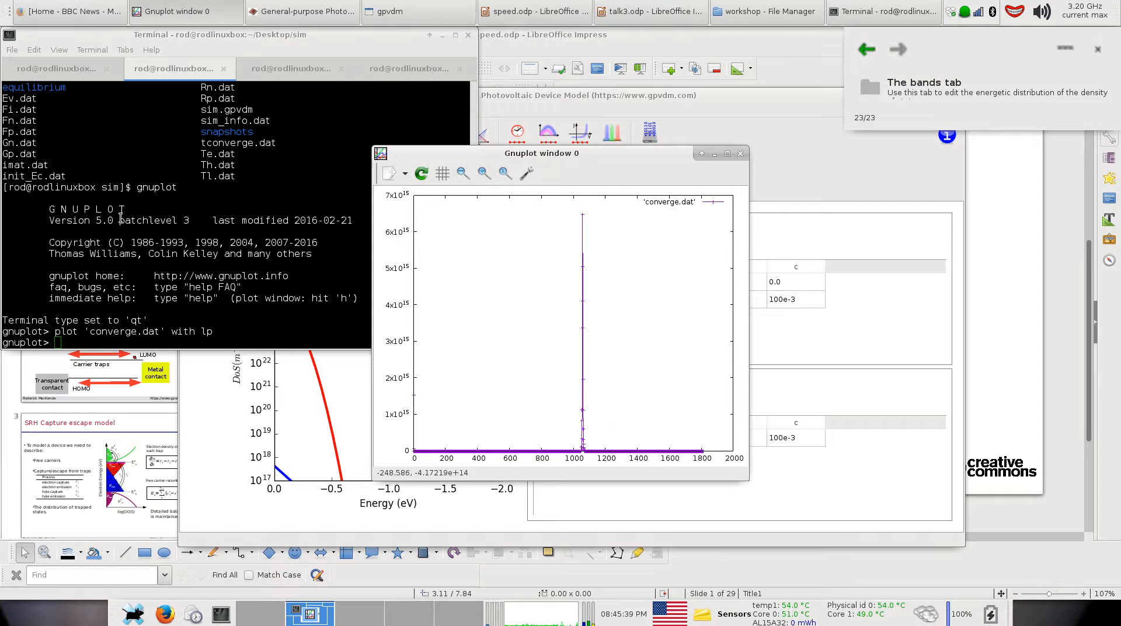
Switch the converge.dat plot to a logarithmic y axis and enlarge its window to cover most of the screen
drag(510, 154, 226, 59)
key(l)
drag(465, 385, 913, 548)
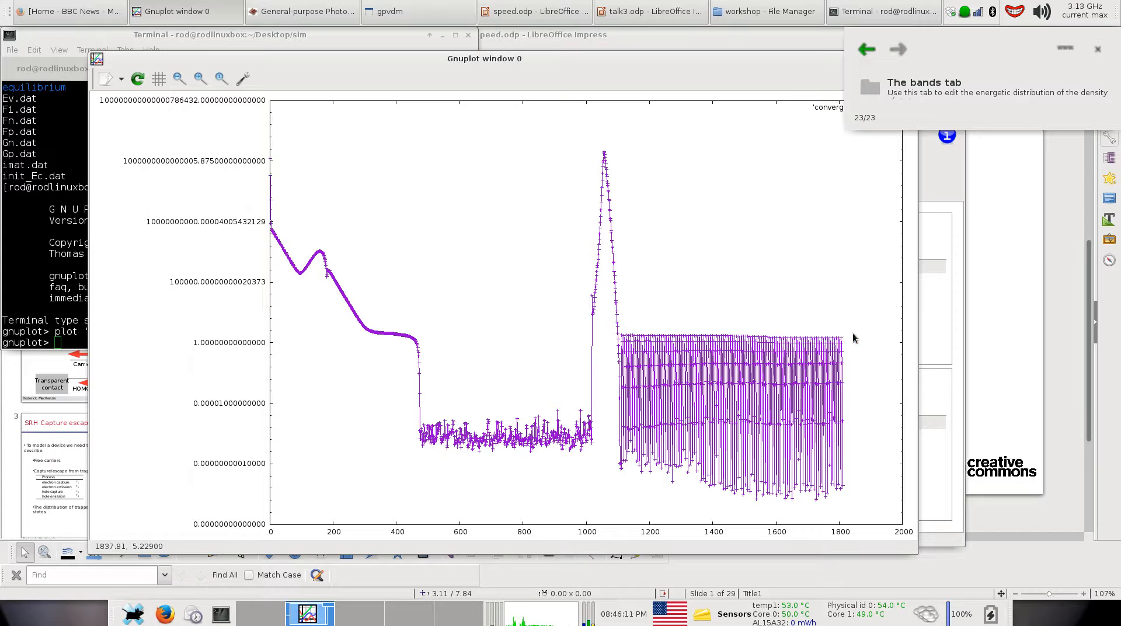
Zoom into the repeating voltage-step errors from about x = 1162 to 1312, and restore the full plot range
right_click(637, 320)
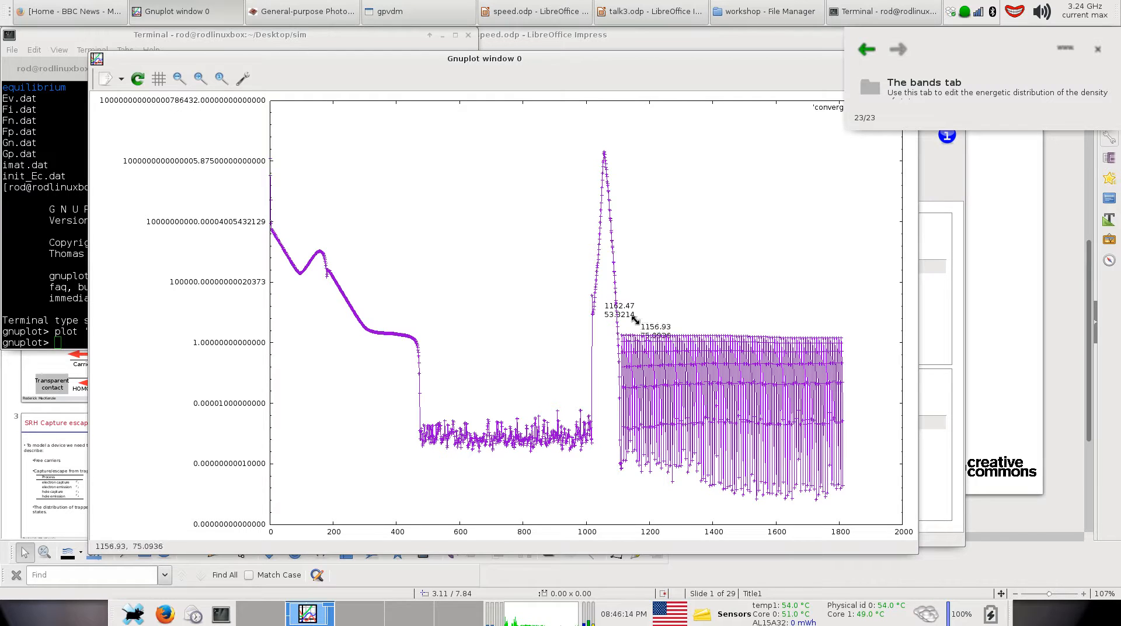
right_click(686, 488)
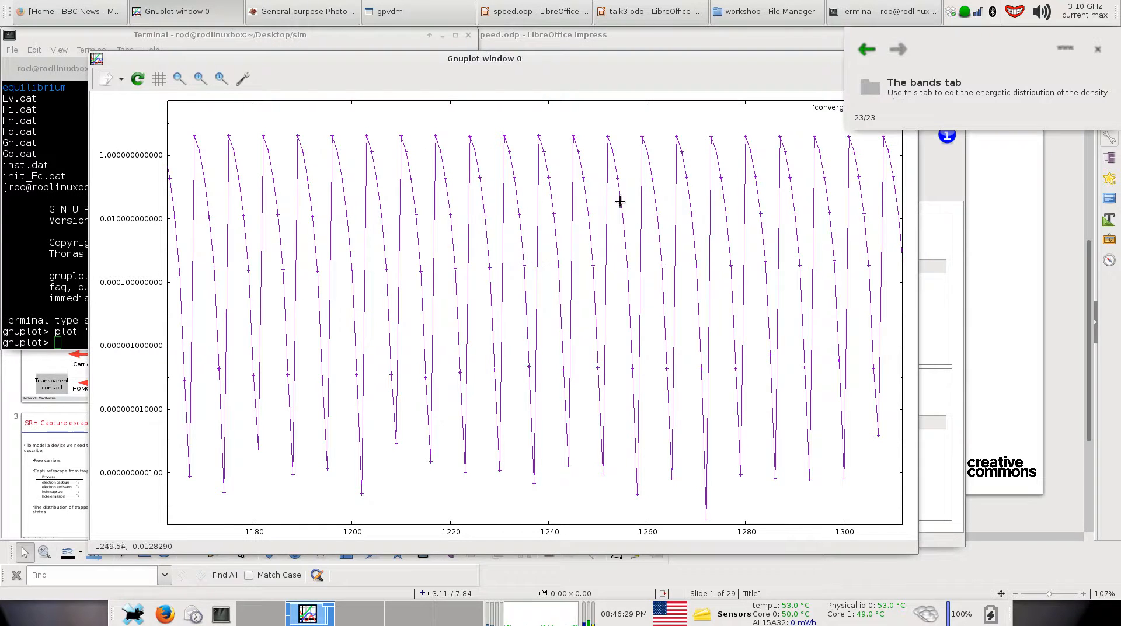
drag(403, 57, 482, 102)
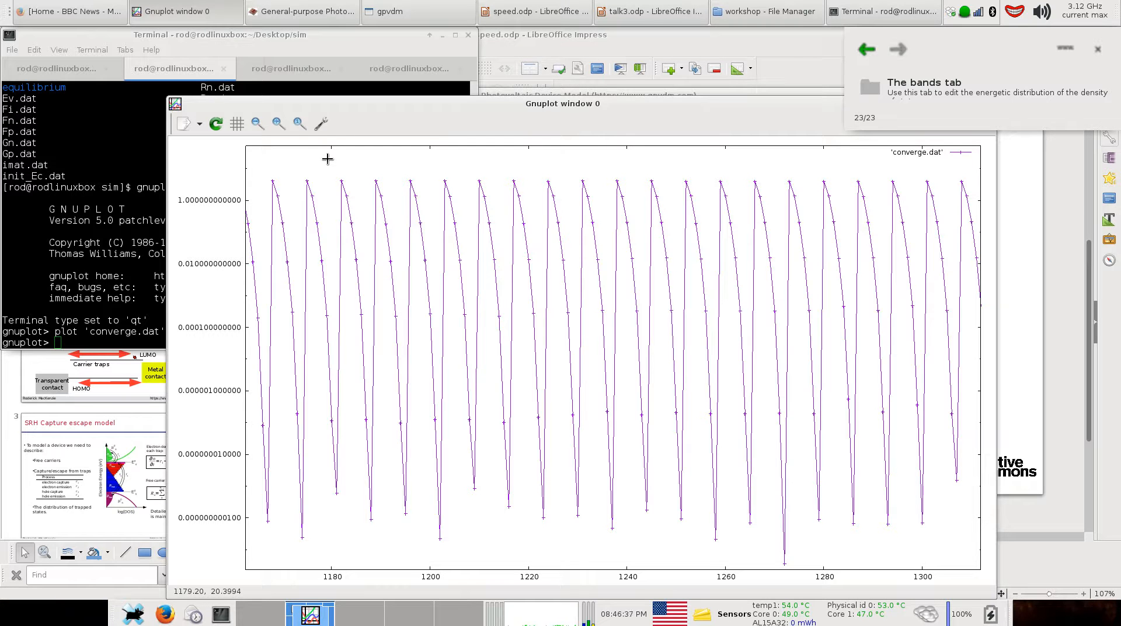
key(u)
drag(391, 105, 286, 97)
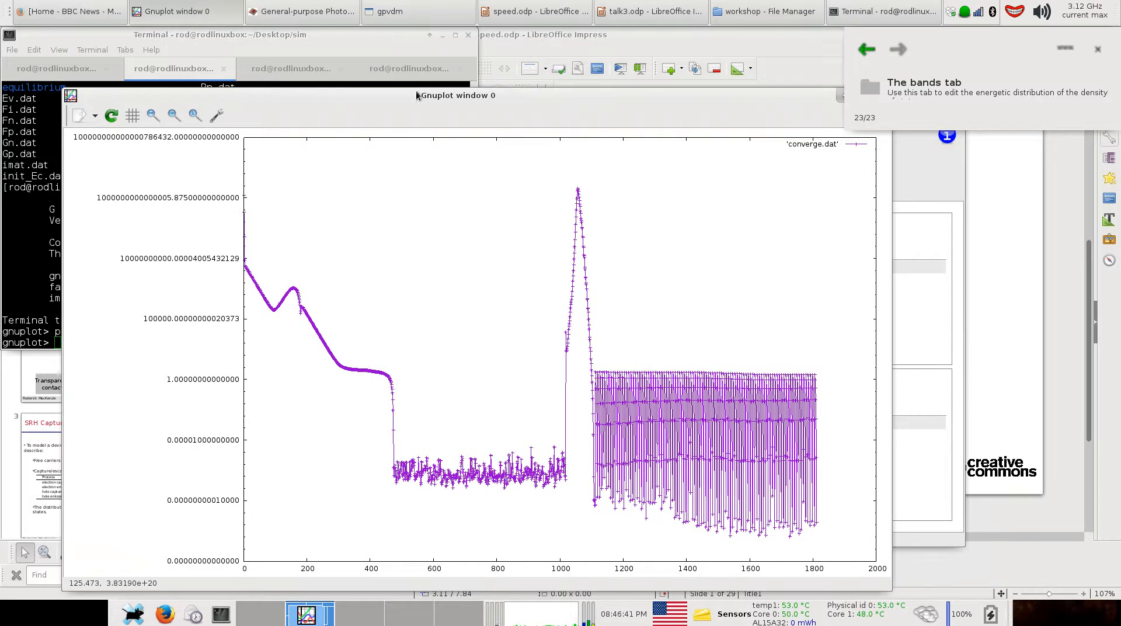
Open gpvdm's Configure window at the solver configuration and place it beside the convergence plot
click(336, 22)
drag(336, 95, 795, 120)
click(695, 133)
click(706, 185)
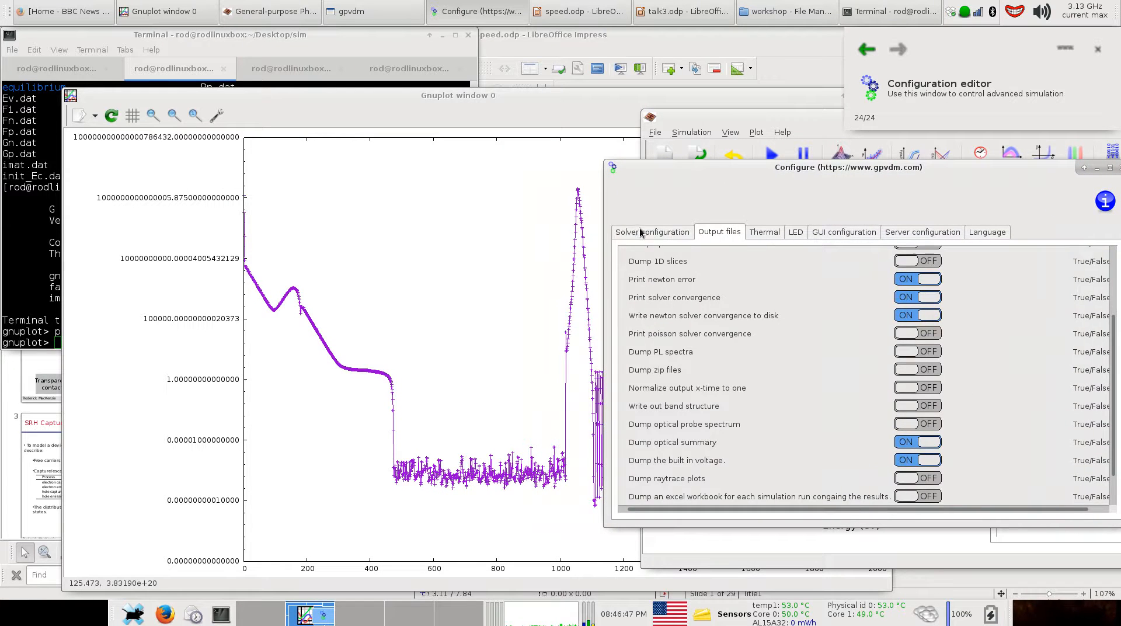
click(642, 231)
drag(701, 170, 643, 133)
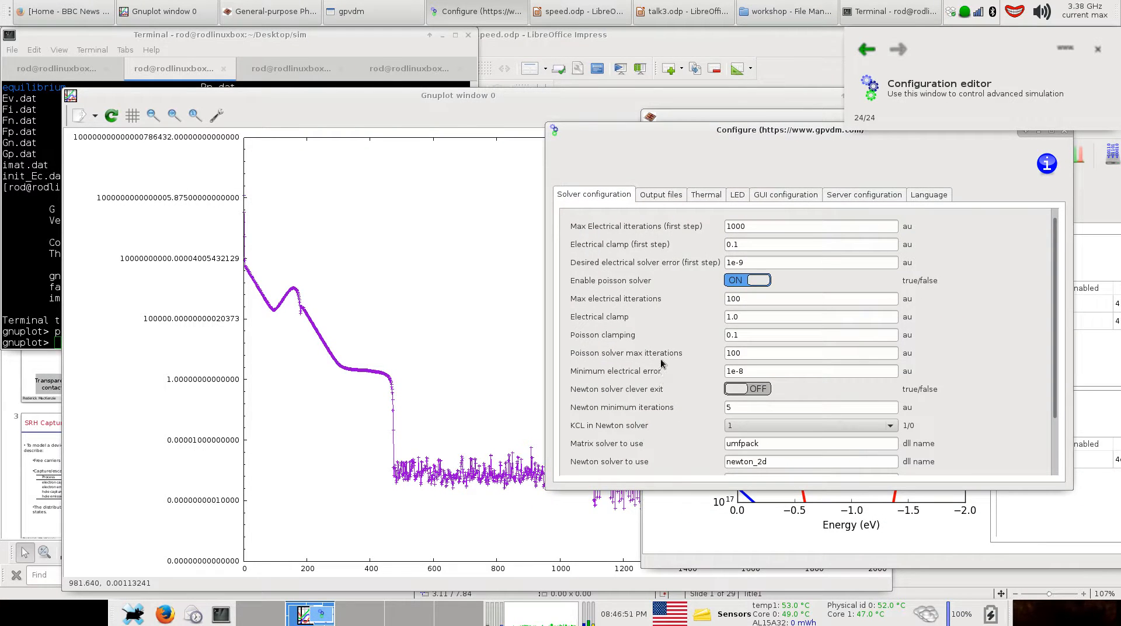
drag(643, 136, 713, 143)
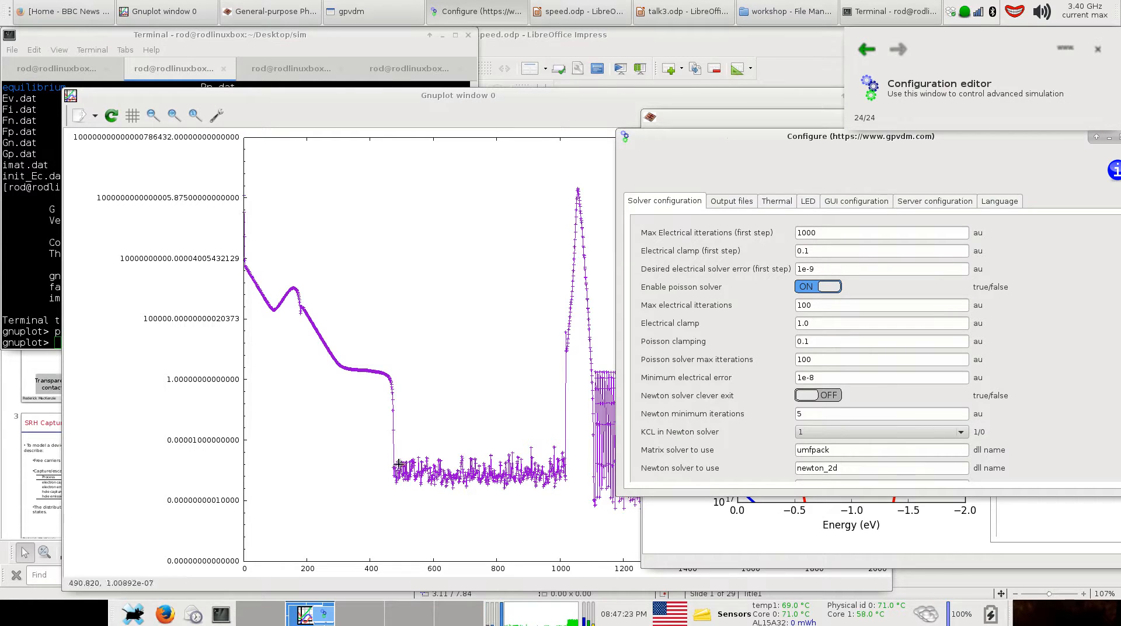
Set Max Electrical itterations (first step) to 600 and rearrange the plot and Configure windows
double_click(821, 233)
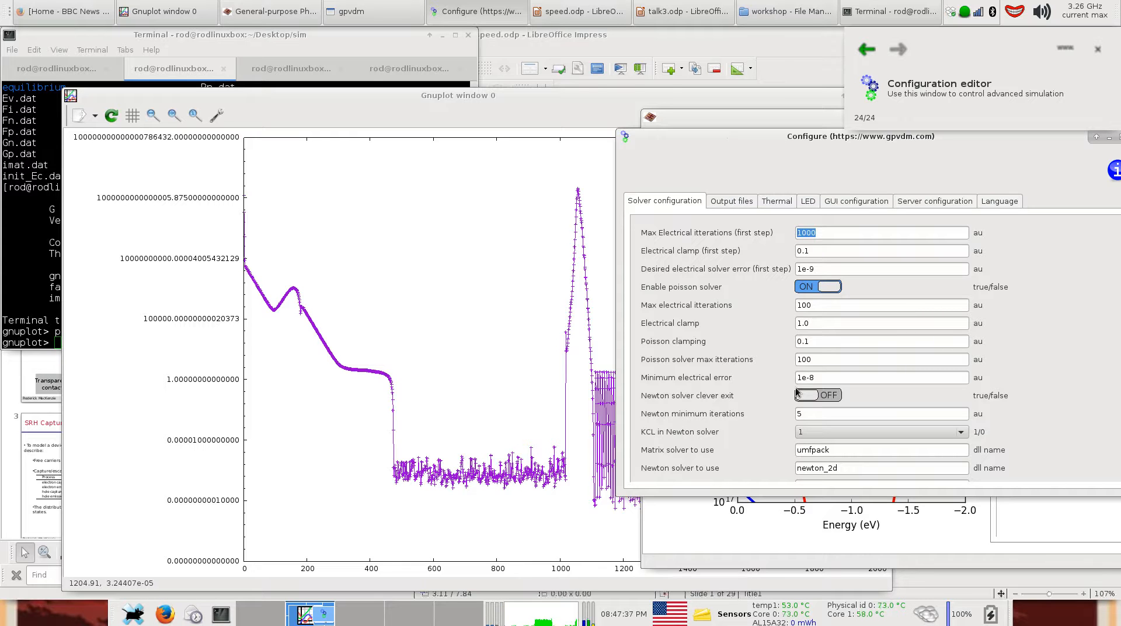
text(60)
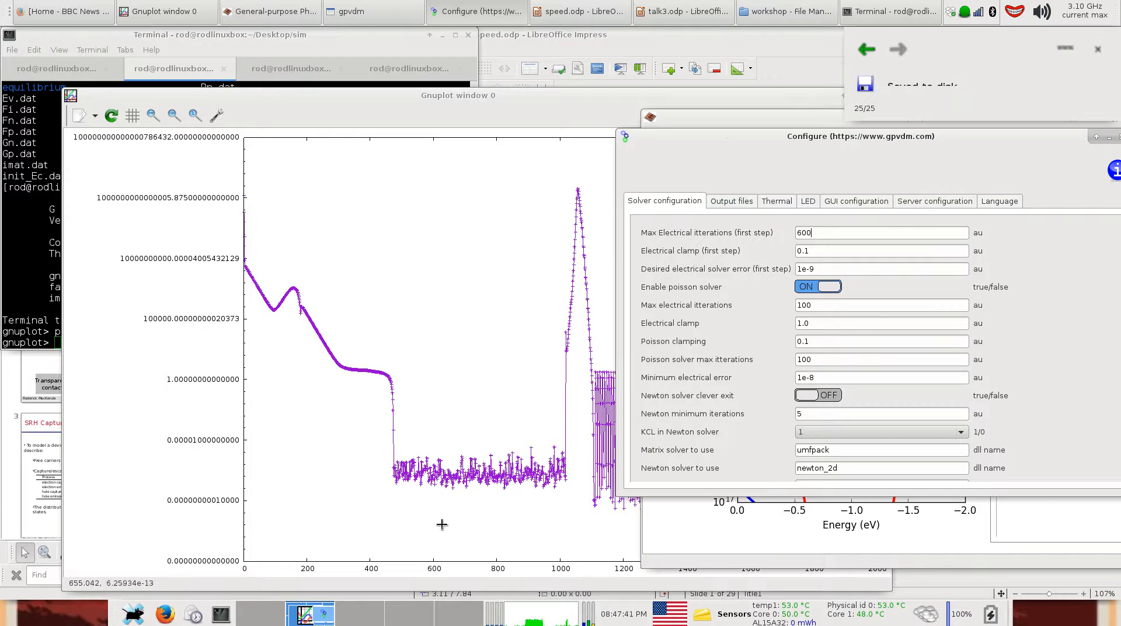
drag(555, 100, 470, 306)
drag(792, 308, 876, 138)
Bring the main gpvdm window forward, show the device structure and run the simulation
click(286, 19)
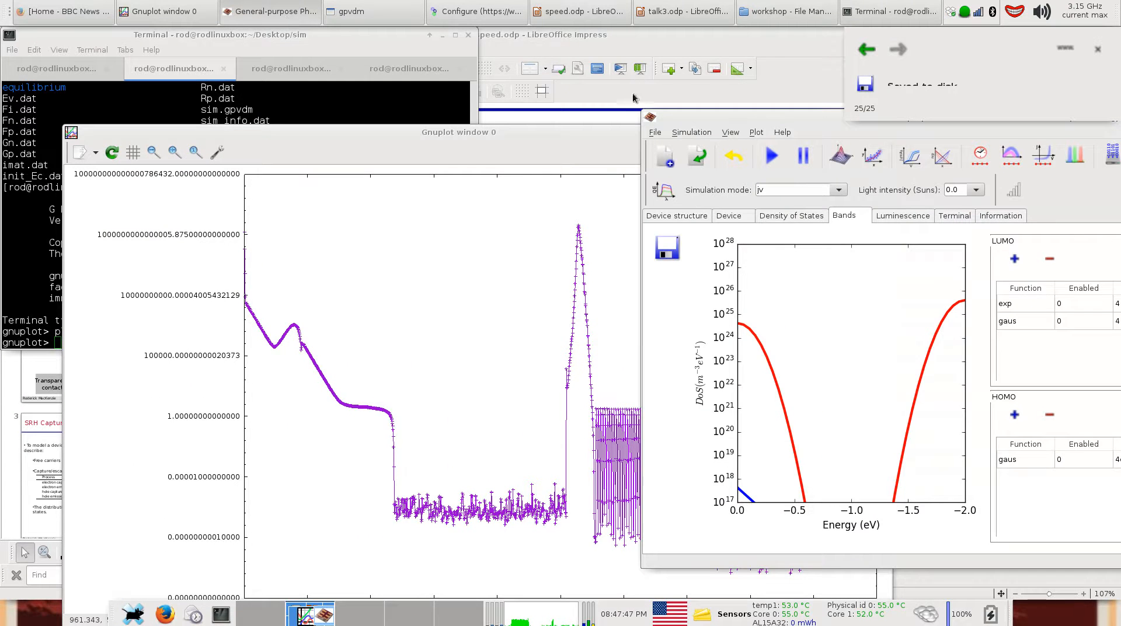
click(681, 216)
drag(697, 123, 278, 99)
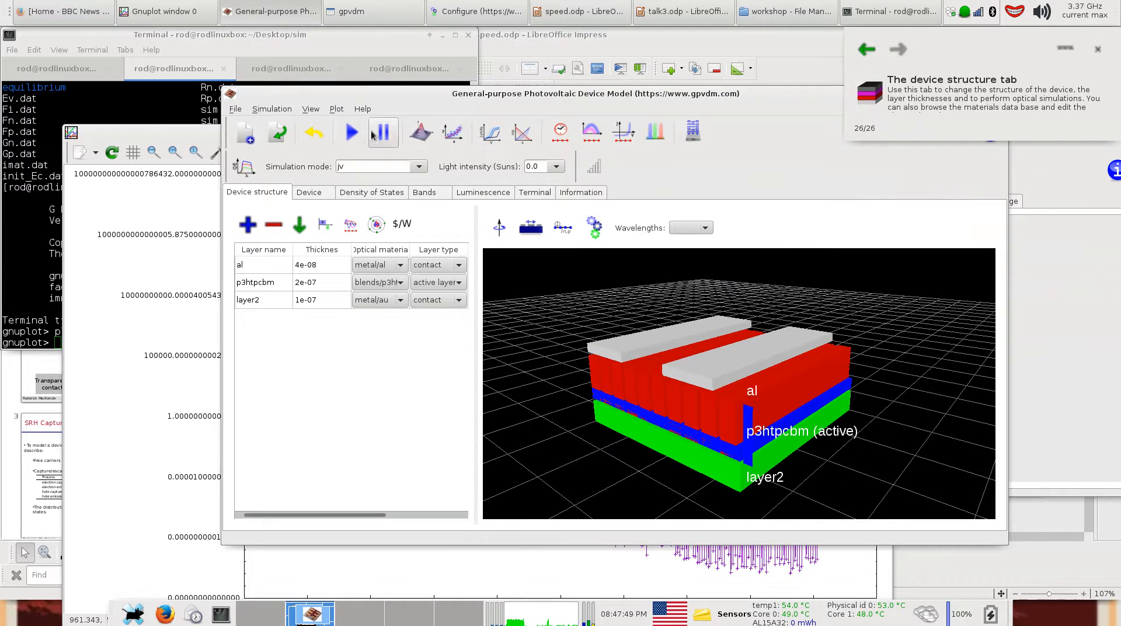
click(352, 132)
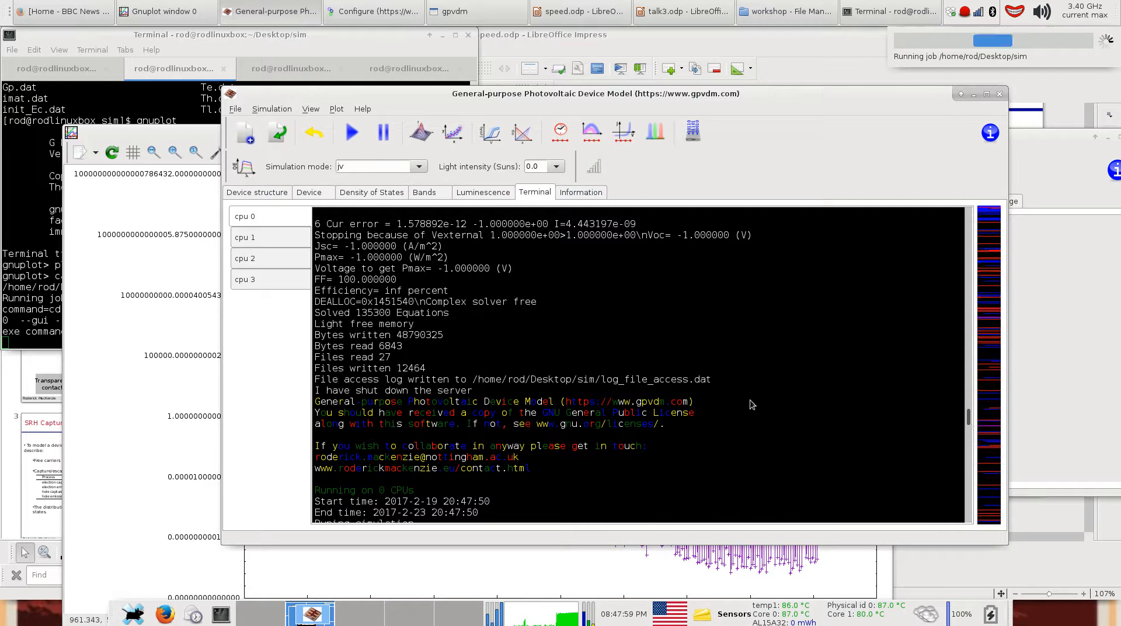
Bring the gnuplot window forward and replot converge.dat with the data of the 600-iteration run
drag(271, 101, 484, 104)
drag(384, 130, 364, 60)
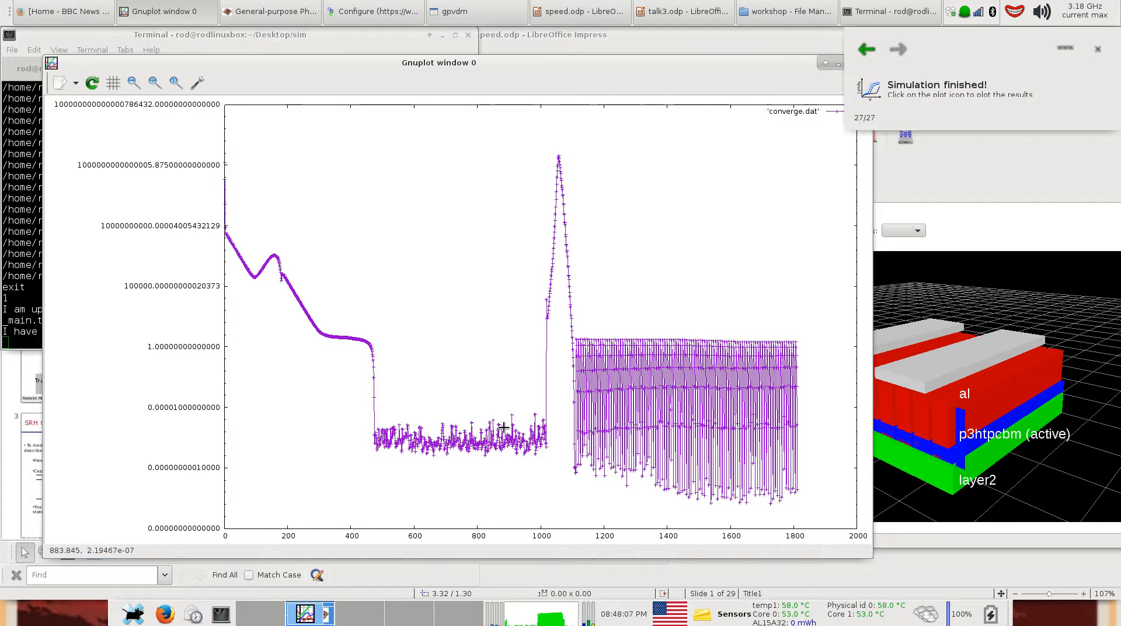
key(e)
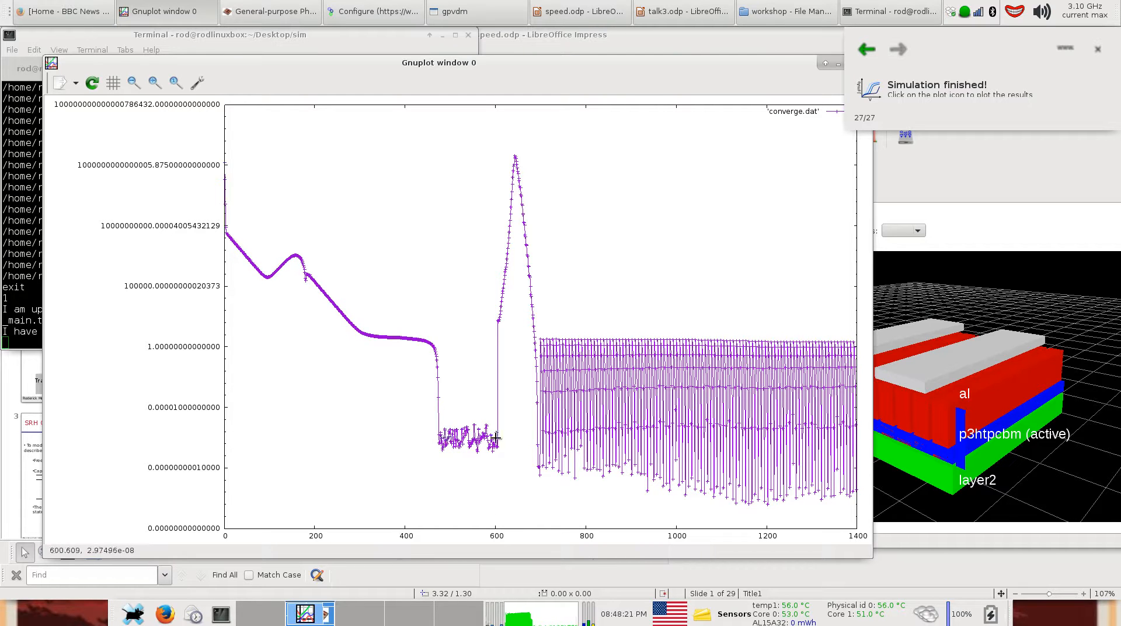
Set Desired electrical solver error (first step) to 1e-7 in the solver configuration
click(663, 12)
click(663, 12)
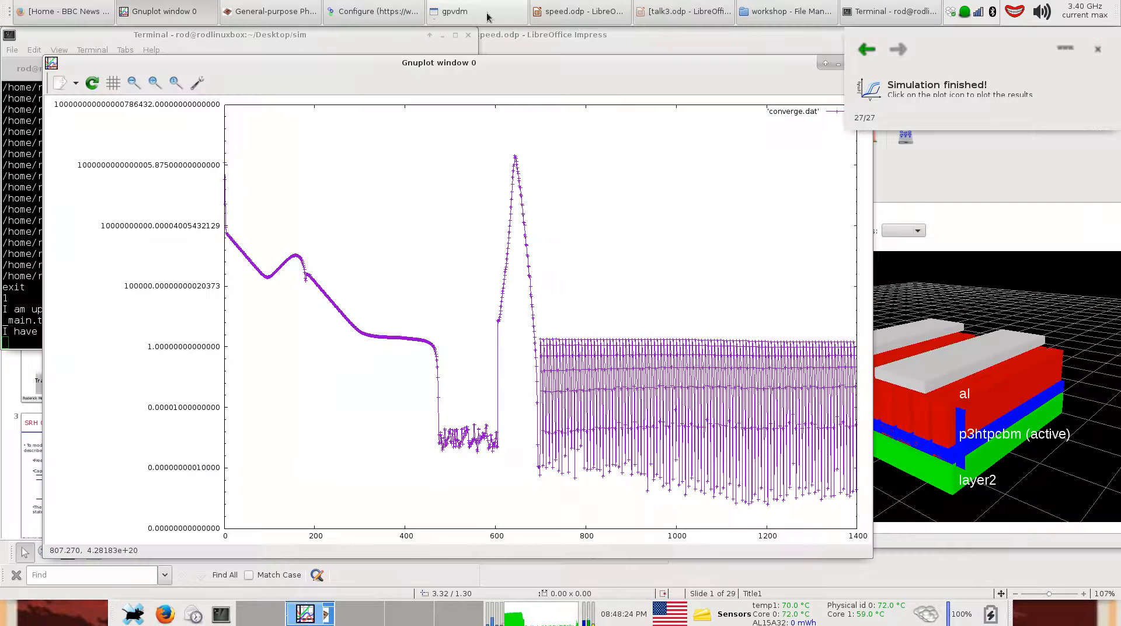
click(393, 18)
click(821, 231)
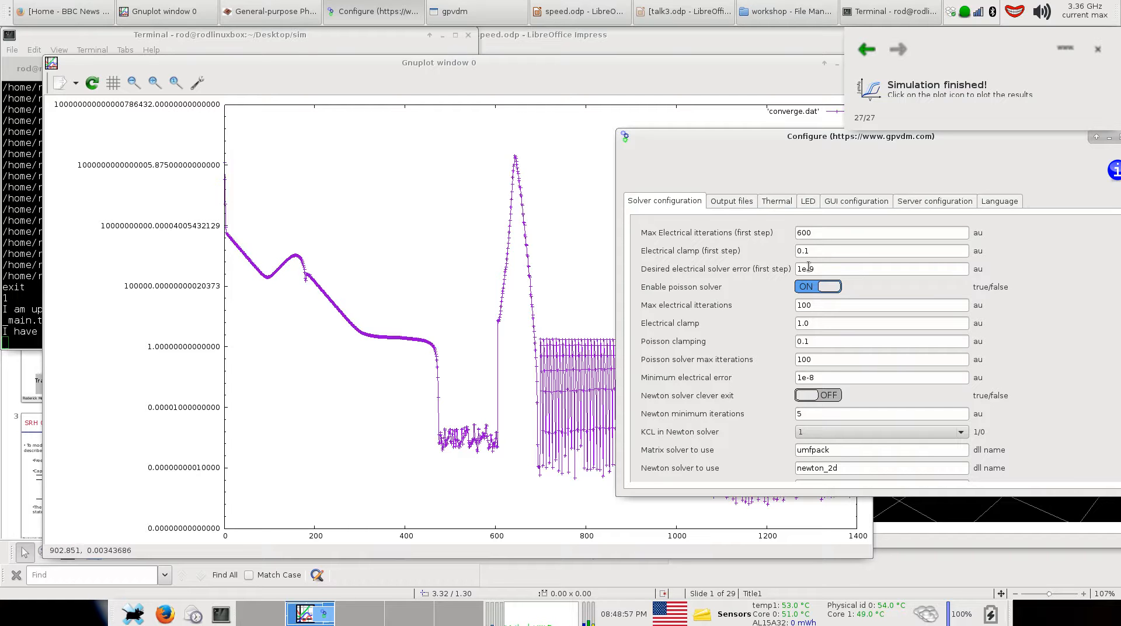
drag(811, 269, 828, 275)
text(7)
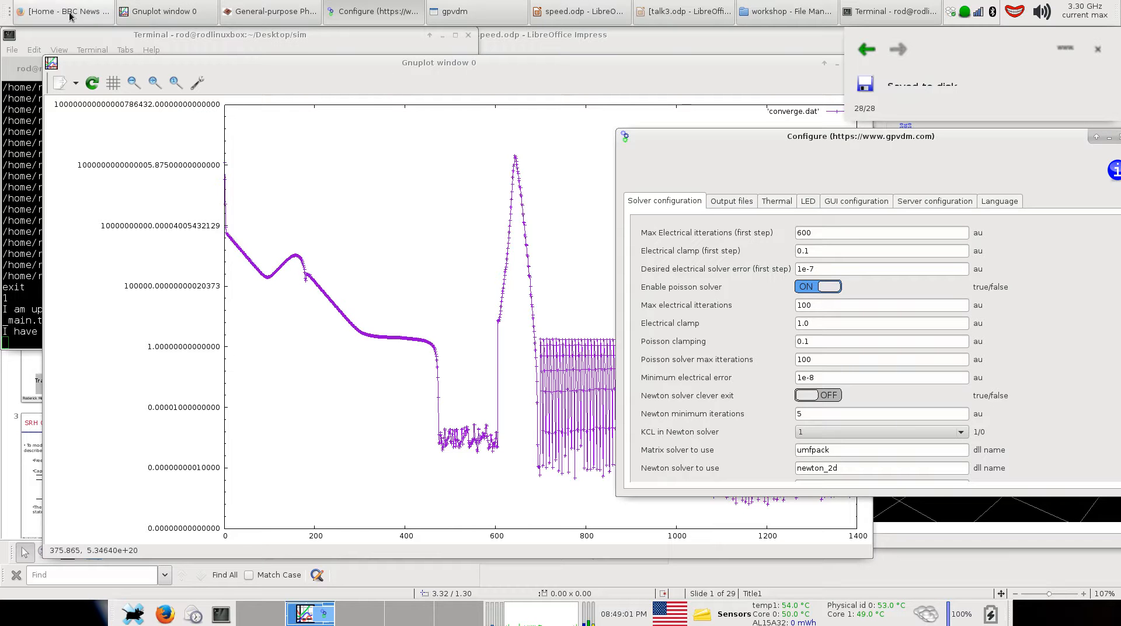
Rerun the gpvdm simulation with the relaxed first-step error and bring the converge.dat plot forward
click(270, 11)
click(565, 135)
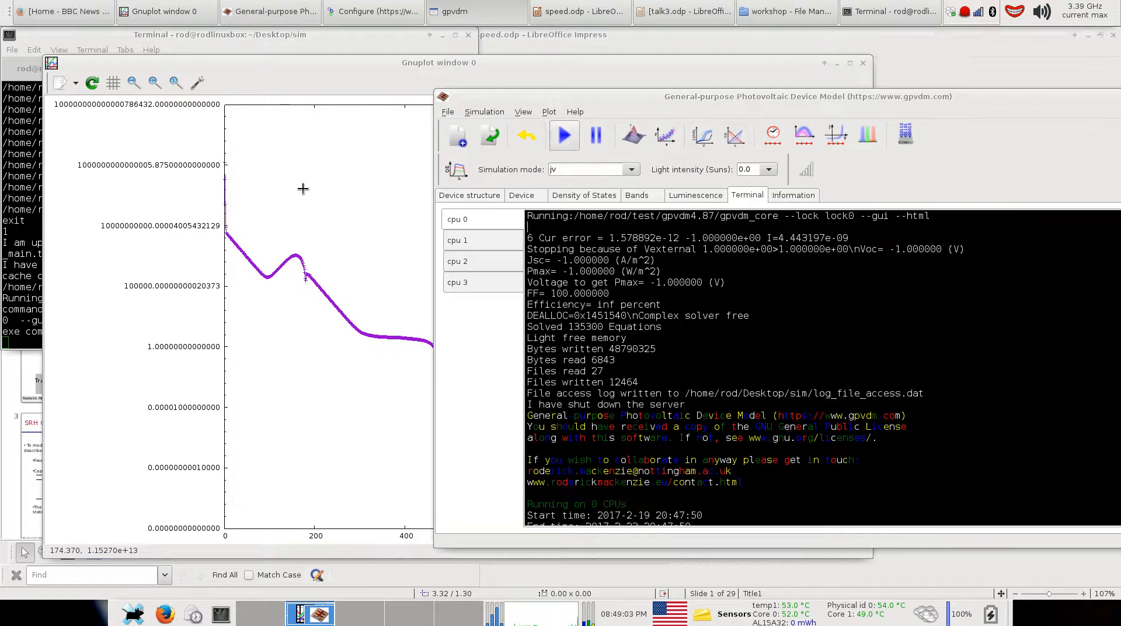
click(314, 185)
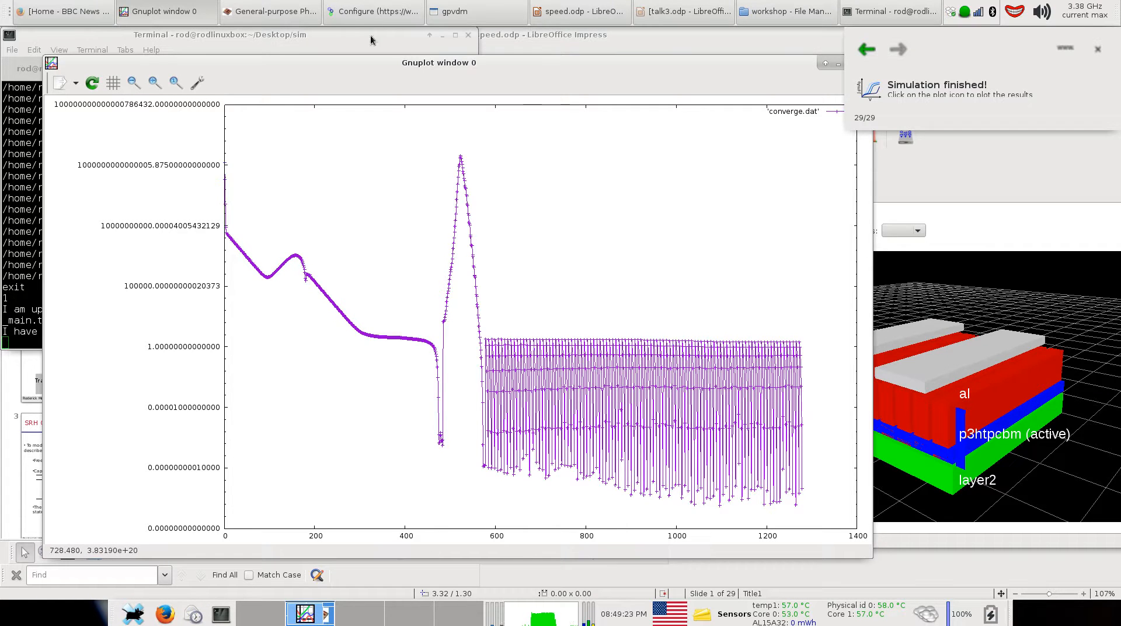
Bring the Configure window back beside the plot and highlight the Electrical clamp (first step) value
click(374, 11)
drag(752, 142, 786, 144)
drag(870, 251, 826, 255)
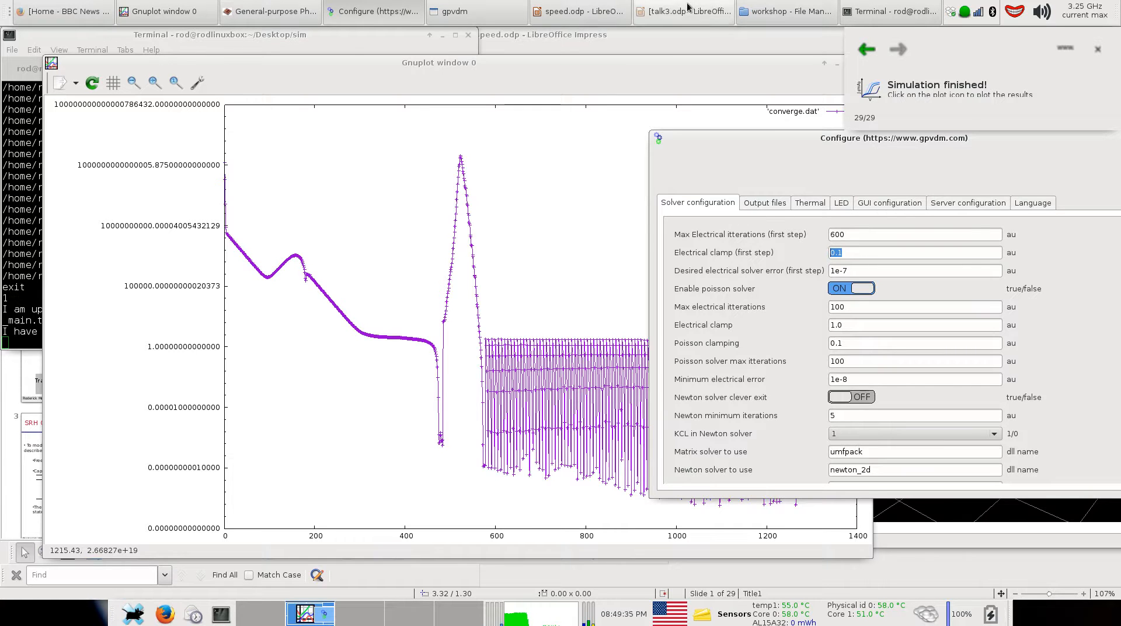
Switch to the speed.odp presentation in LibreOffice Impress and display slide 29 on solving the equations in matrix form
click(617, 11)
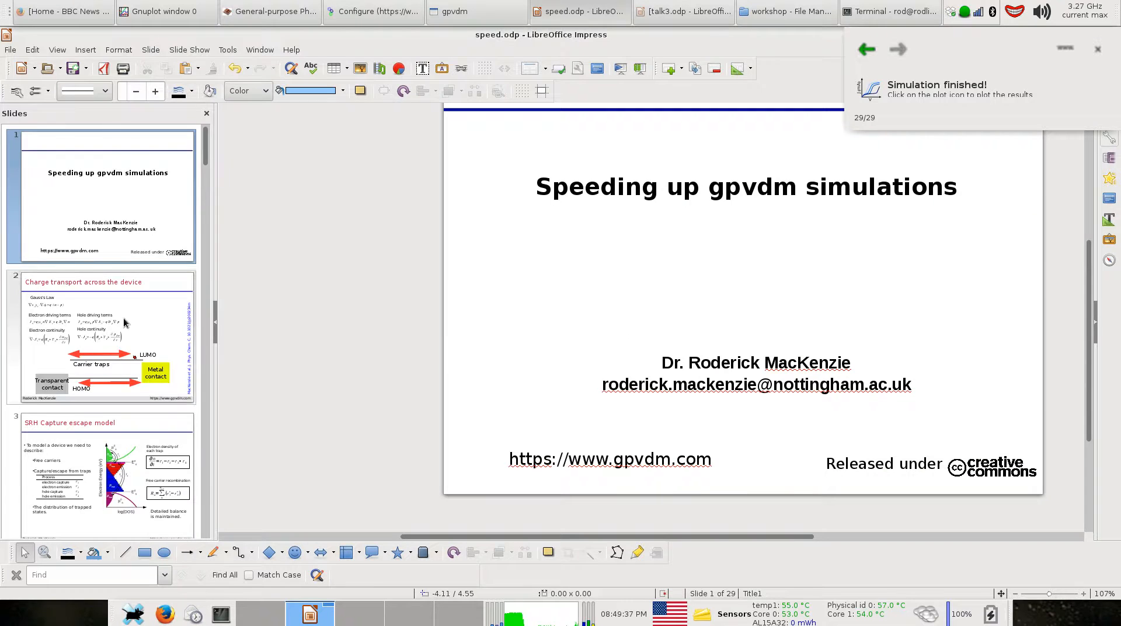
scroll(124, 318, down, 20)
scroll(124, 320, down, 3)
scroll(123, 320, up, 4)
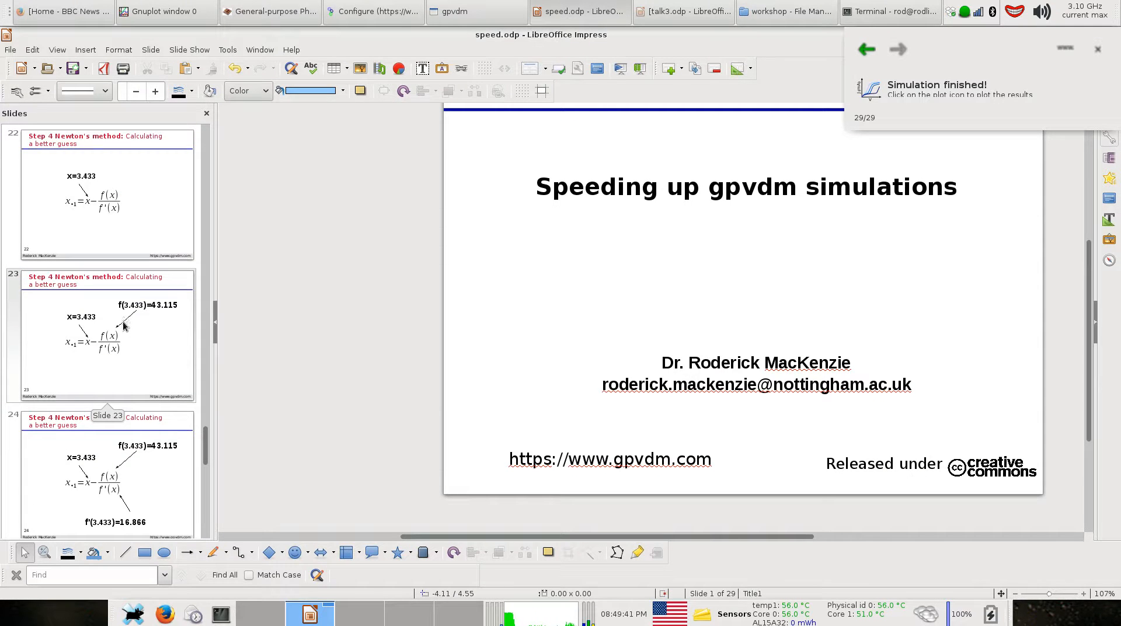
scroll(124, 333, down, 1)
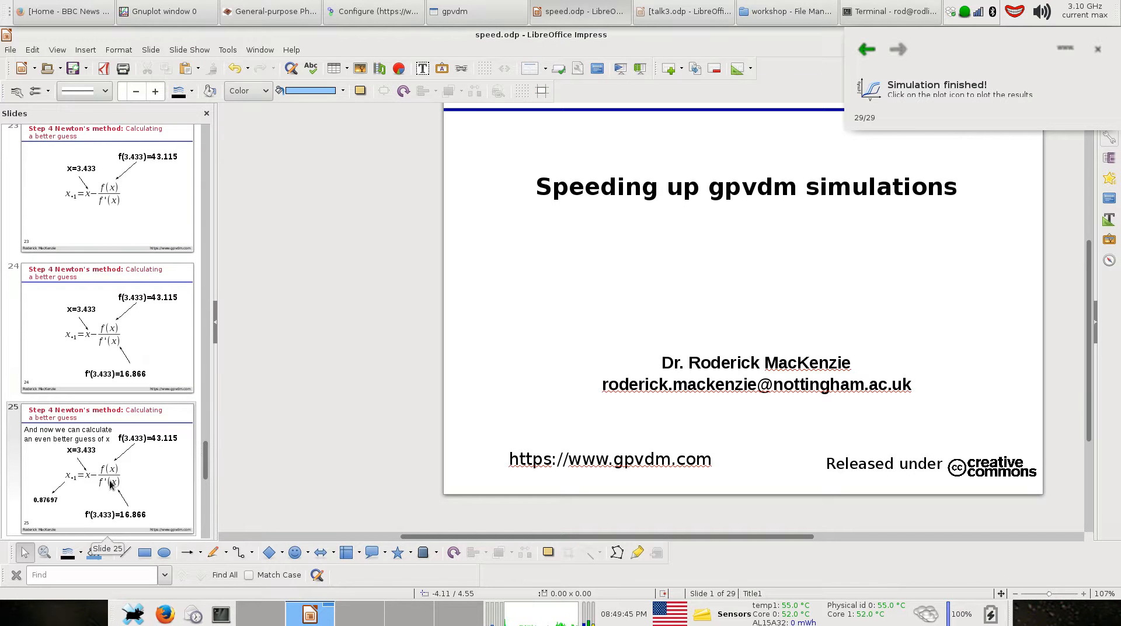
scroll(119, 478, down, 4)
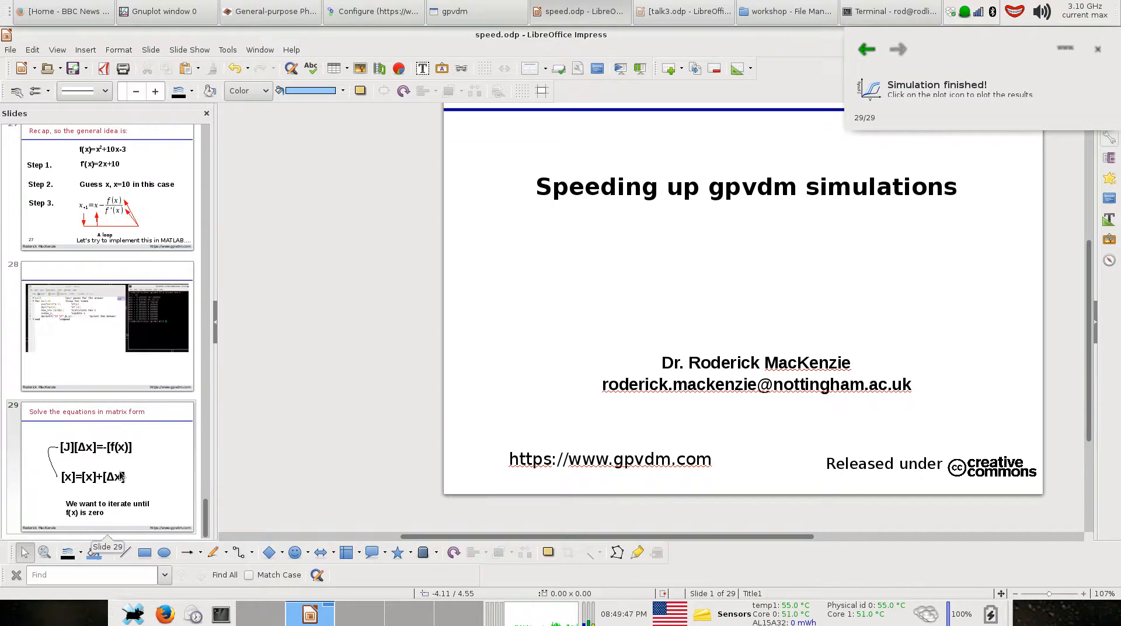
click(120, 476)
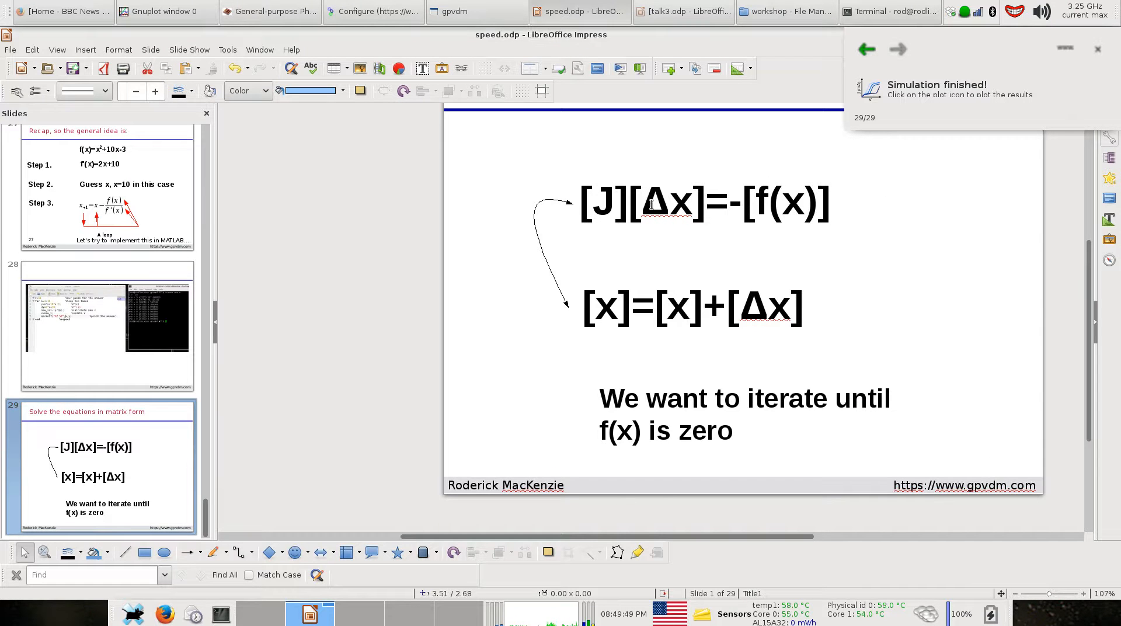
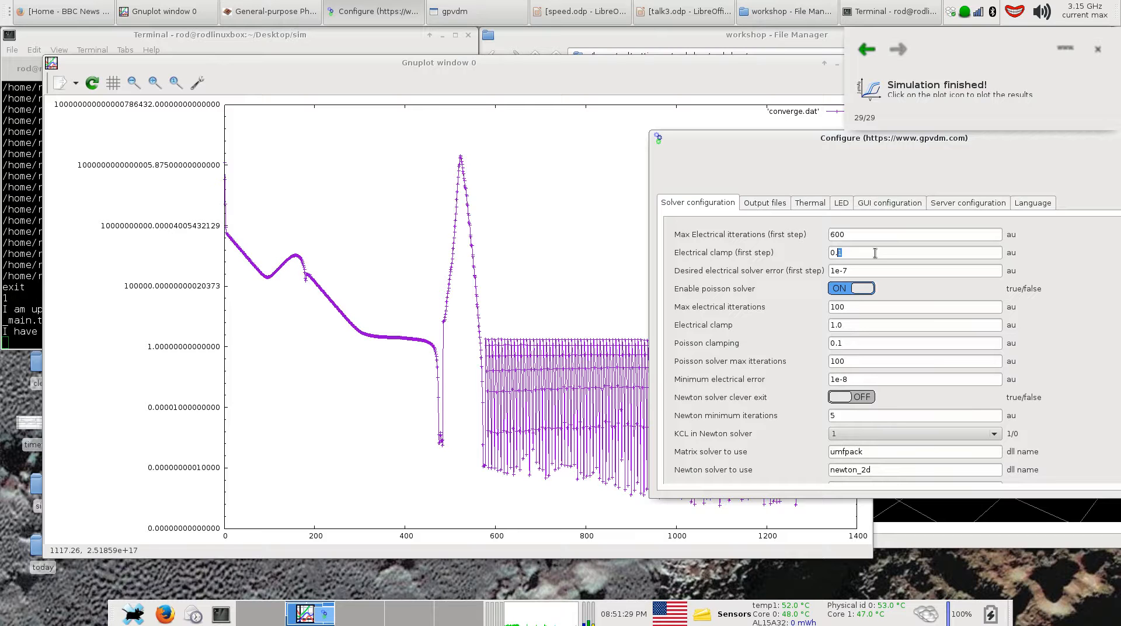
Set Electrical clamp (first step) to 0.2 in the gpvdm solver configuration and rerun the simulation
text(2)
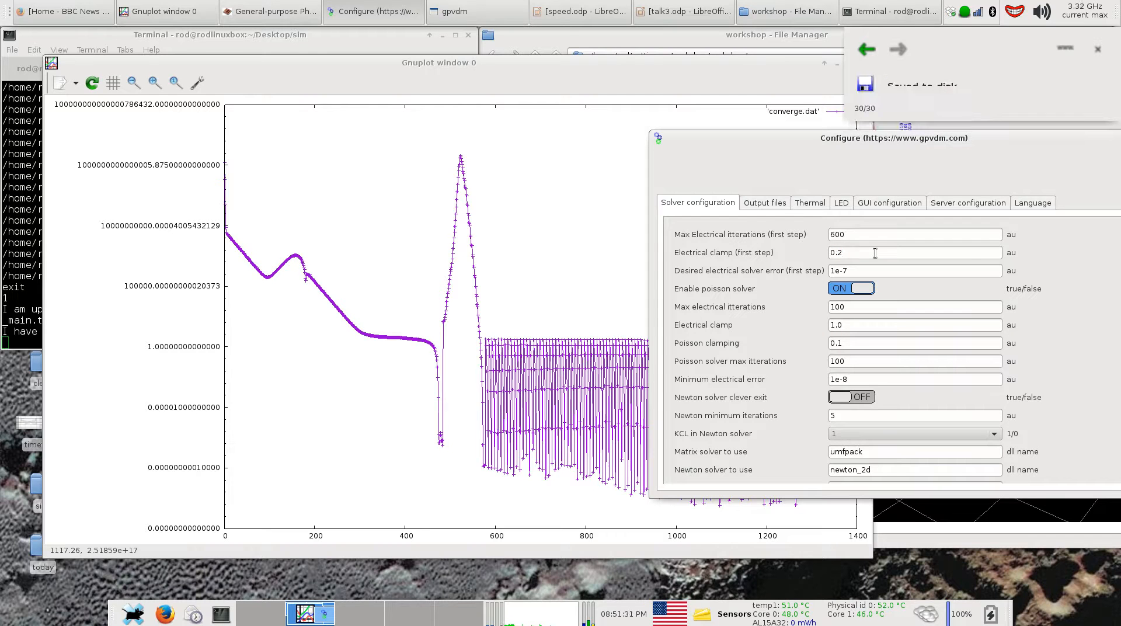
click(274, 11)
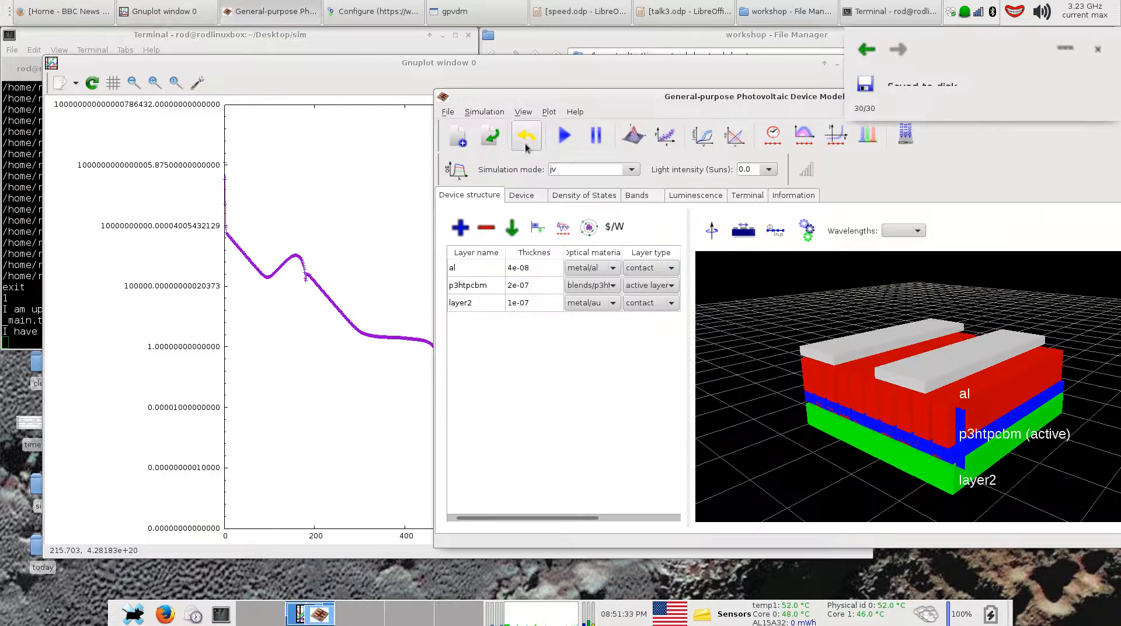
click(564, 135)
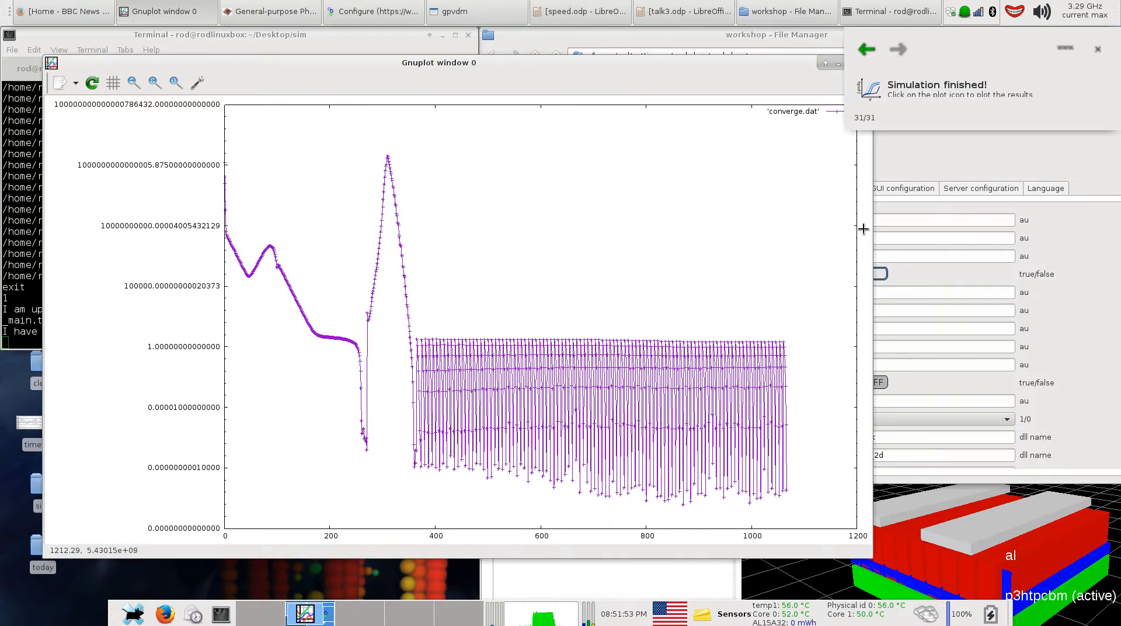
Set Electrical clamp (first step) to 0.3, rerun the simulation and bring the converge.dat plot forward
click(906, 170)
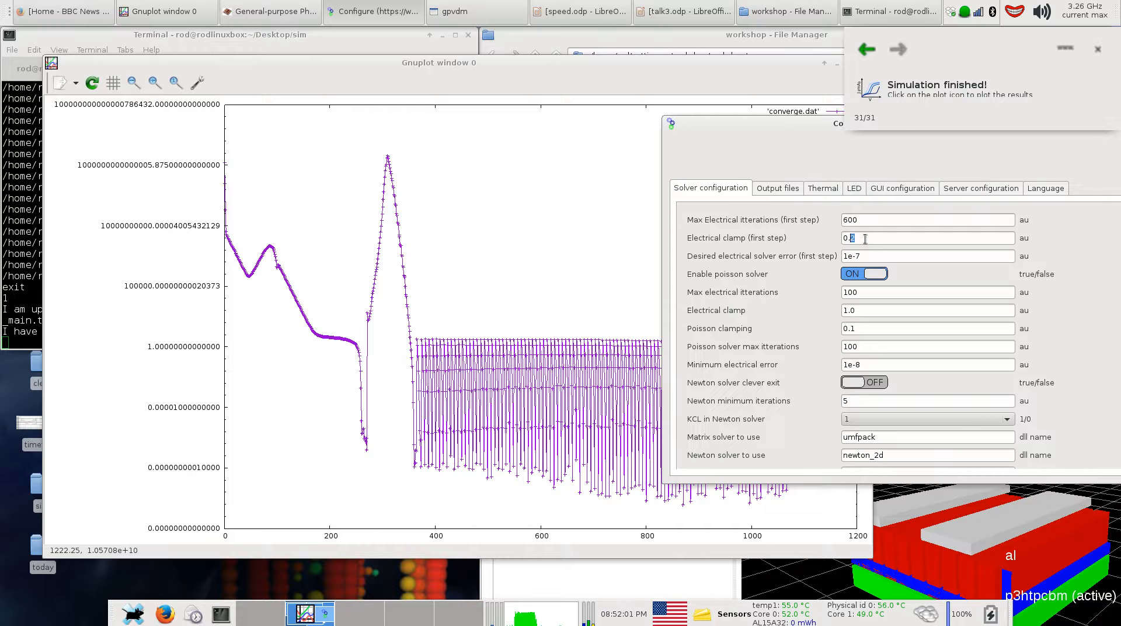
text(3)
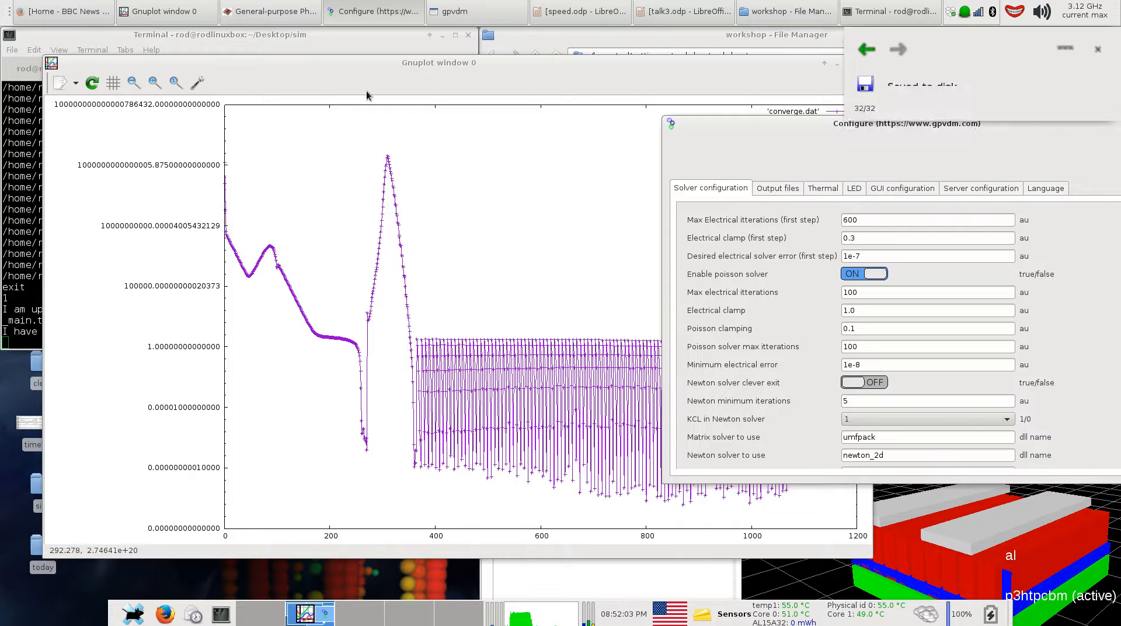
click(292, 14)
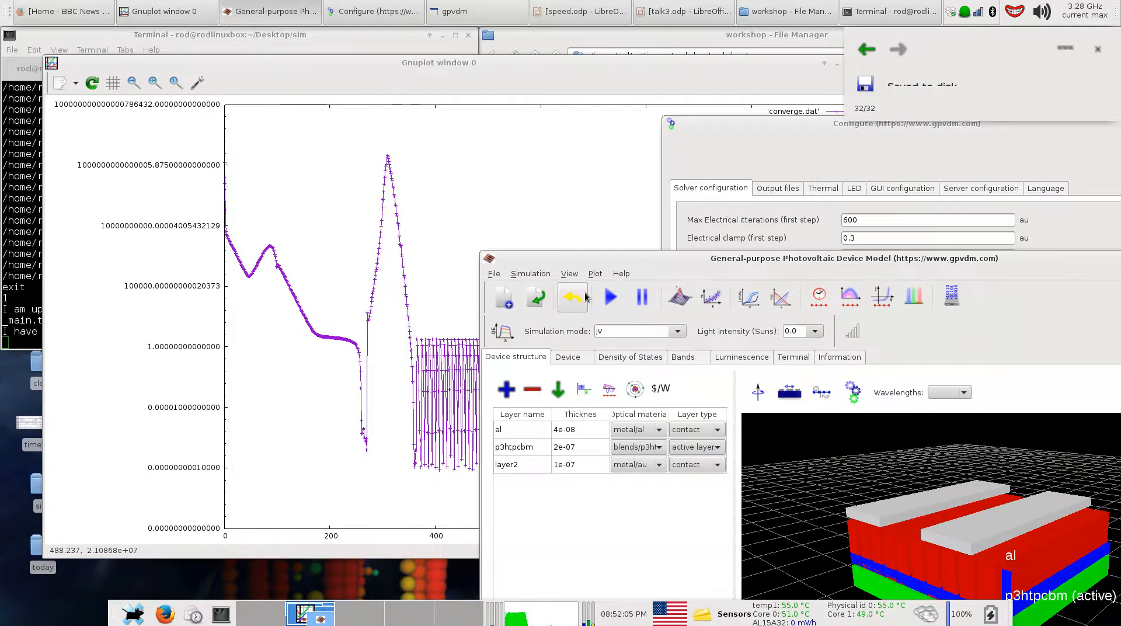
click(610, 297)
click(583, 187)
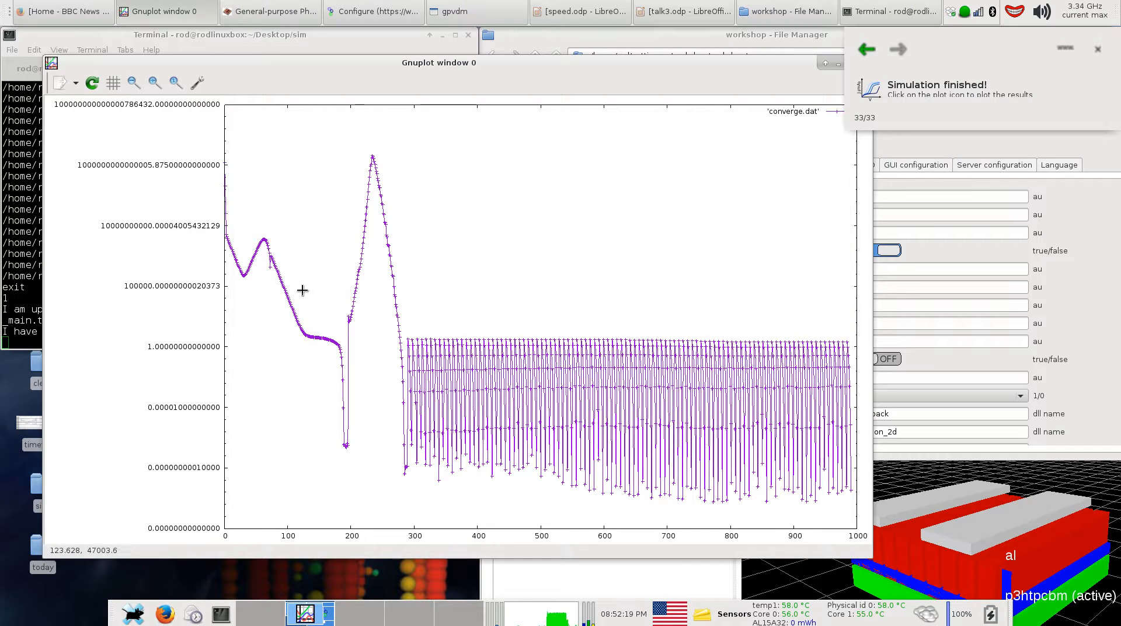
Shift the gnuplot window slightly, set Electrical clamp (first step) to 0.7 and rerun the simulation
drag(426, 62, 447, 82)
click(281, 9)
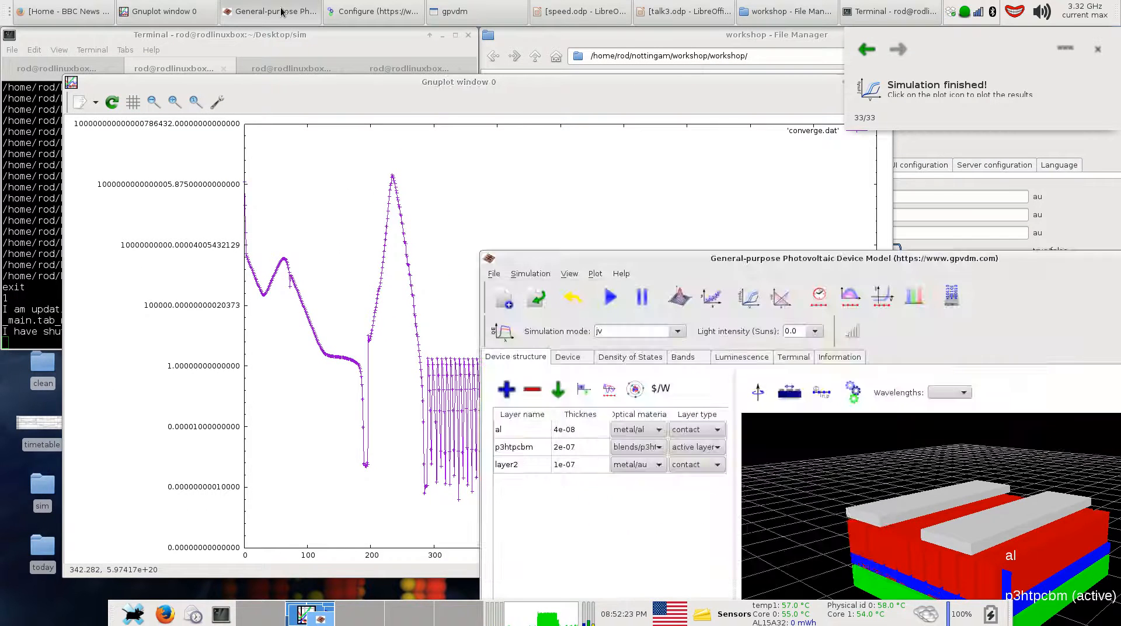
click(281, 9)
click(903, 215)
drag(878, 216, 864, 216)
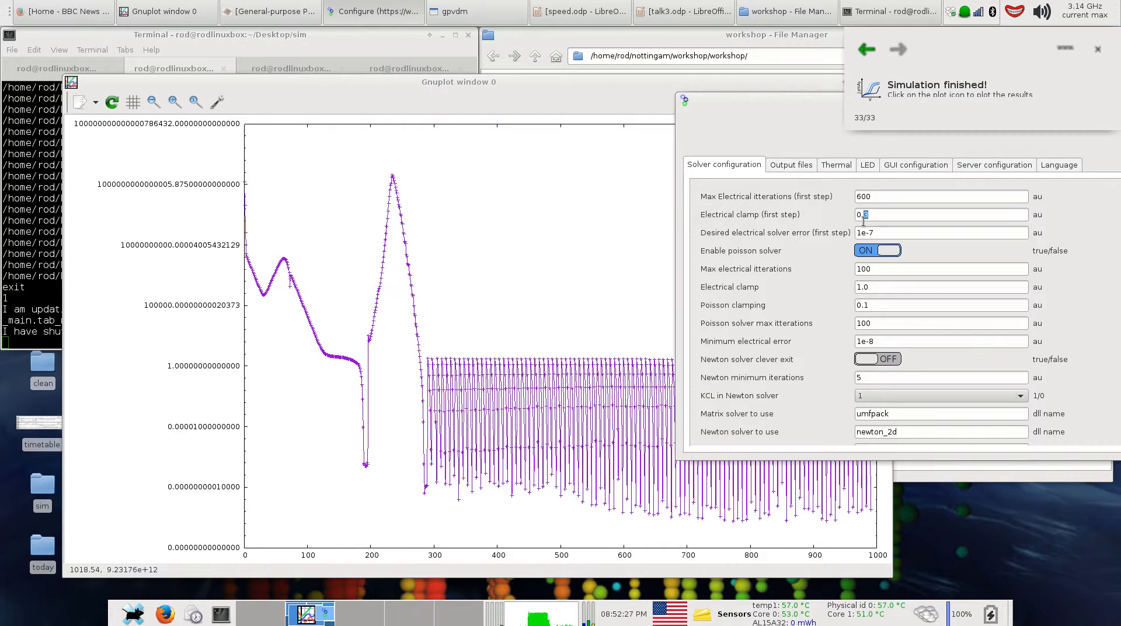
text(7)
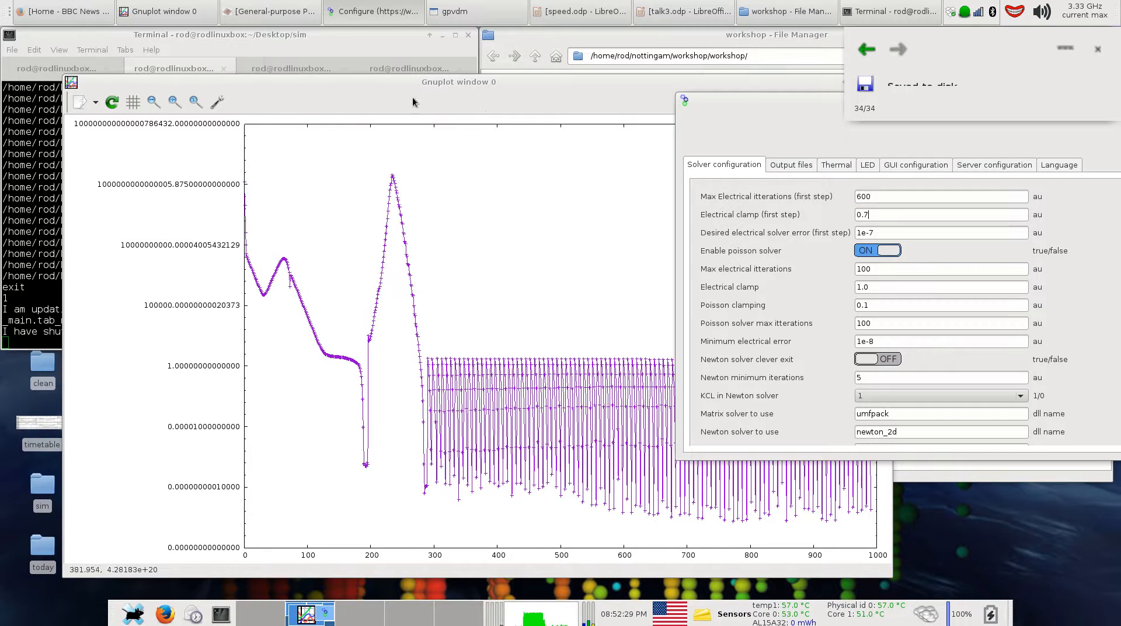
click(270, 10)
click(610, 298)
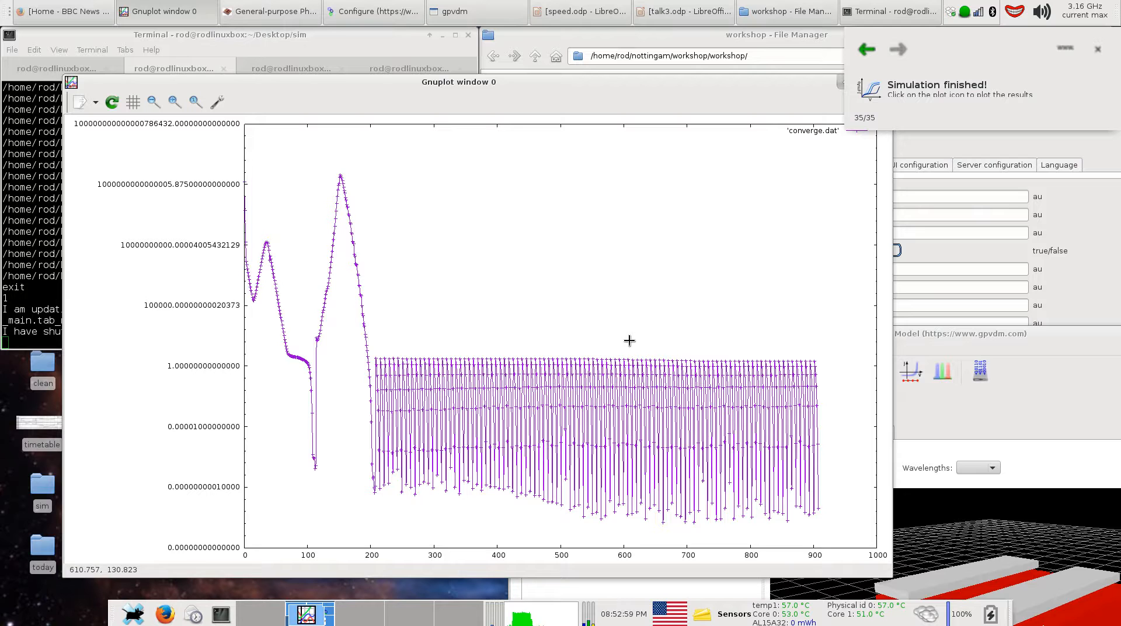
Zoom the converge.dat plot into the repeating convergence cycles between about 230 and 300 on the horizontal axis
click(1008, 214)
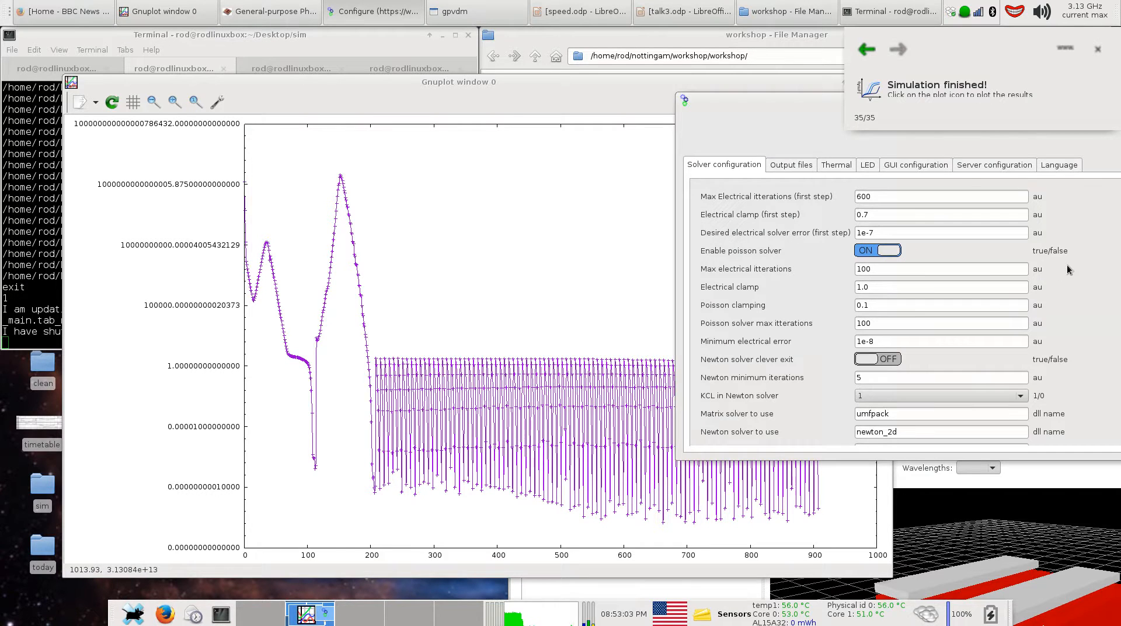
scroll(1069, 269, down, 1)
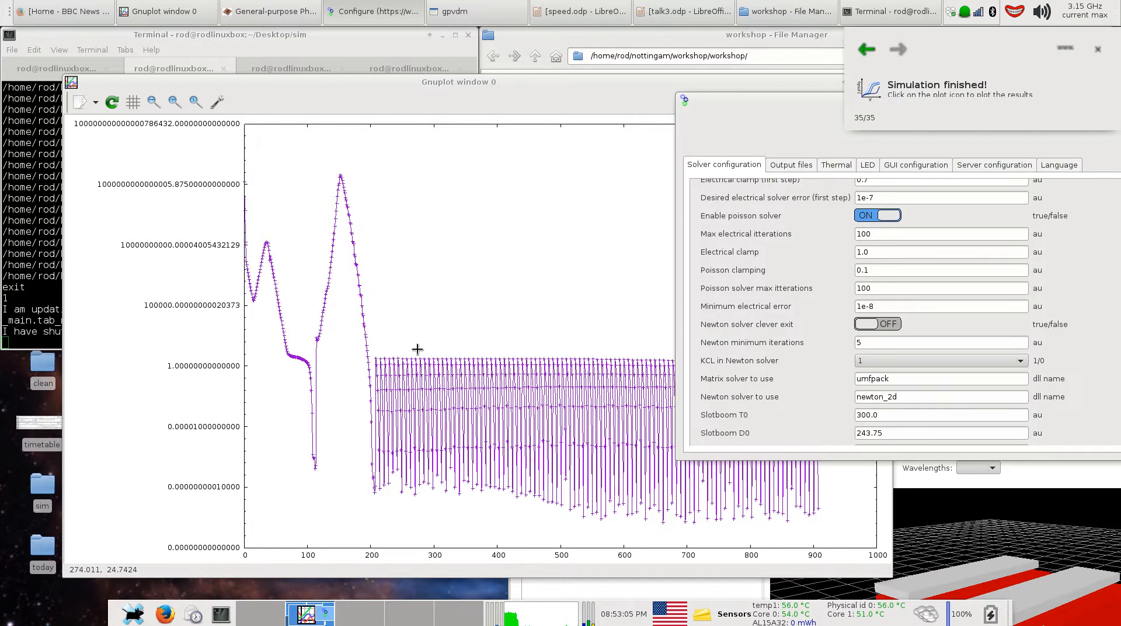
right_click(390, 342)
right_click(435, 501)
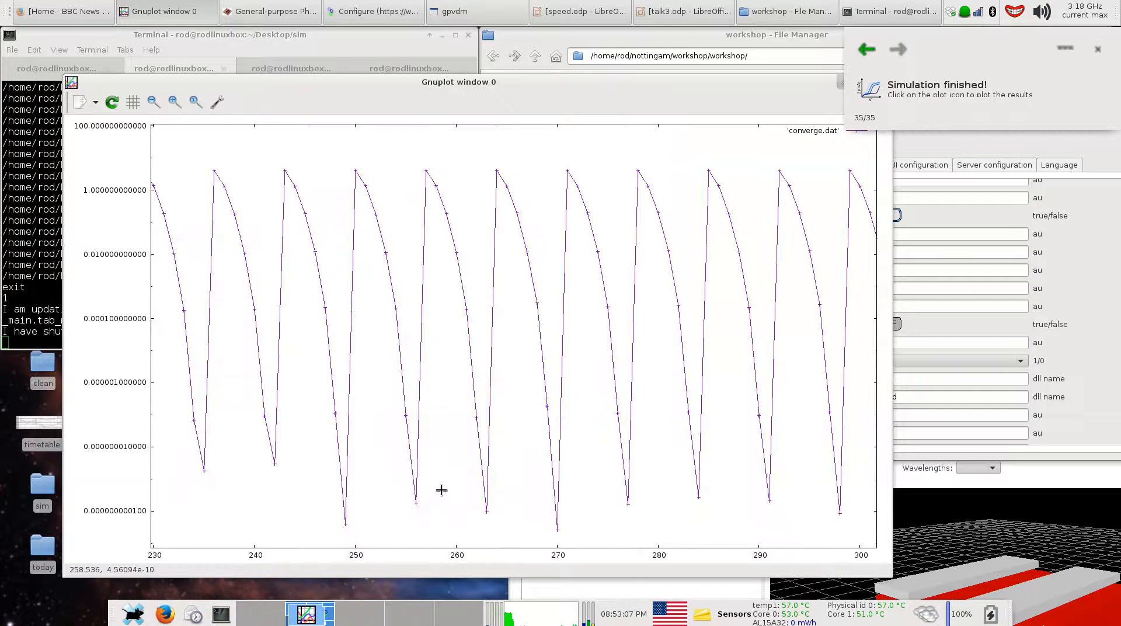
Move the workshop file manager clear of the Configure window and highlight the Minimum electrical error and Newton minimum iterations values
click(628, 42)
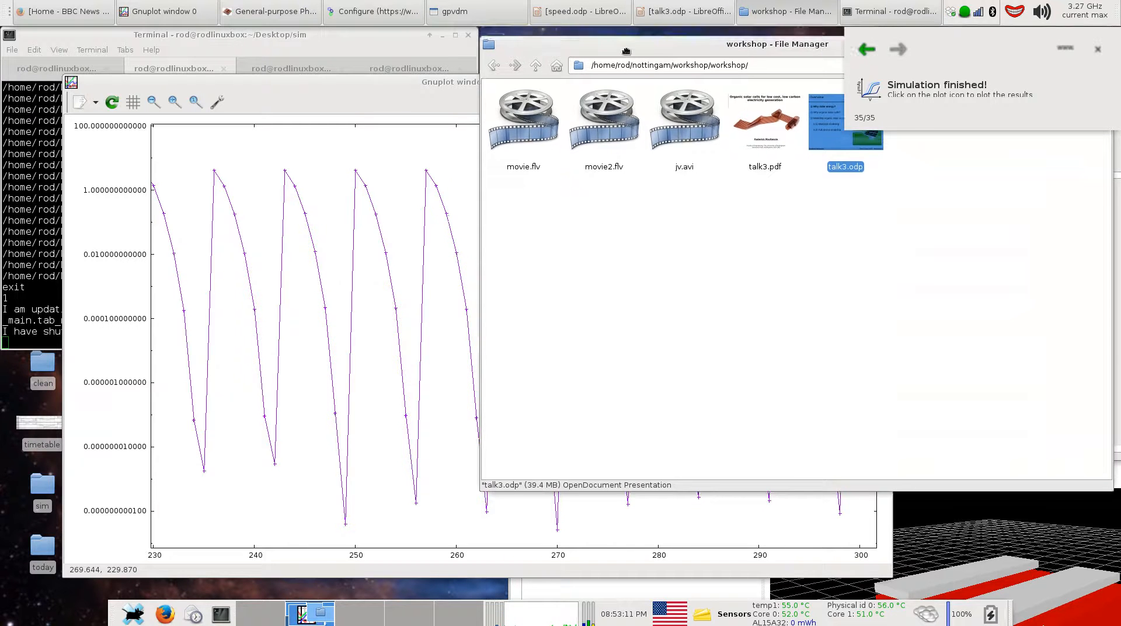
drag(628, 42, 750, 499)
click(882, 274)
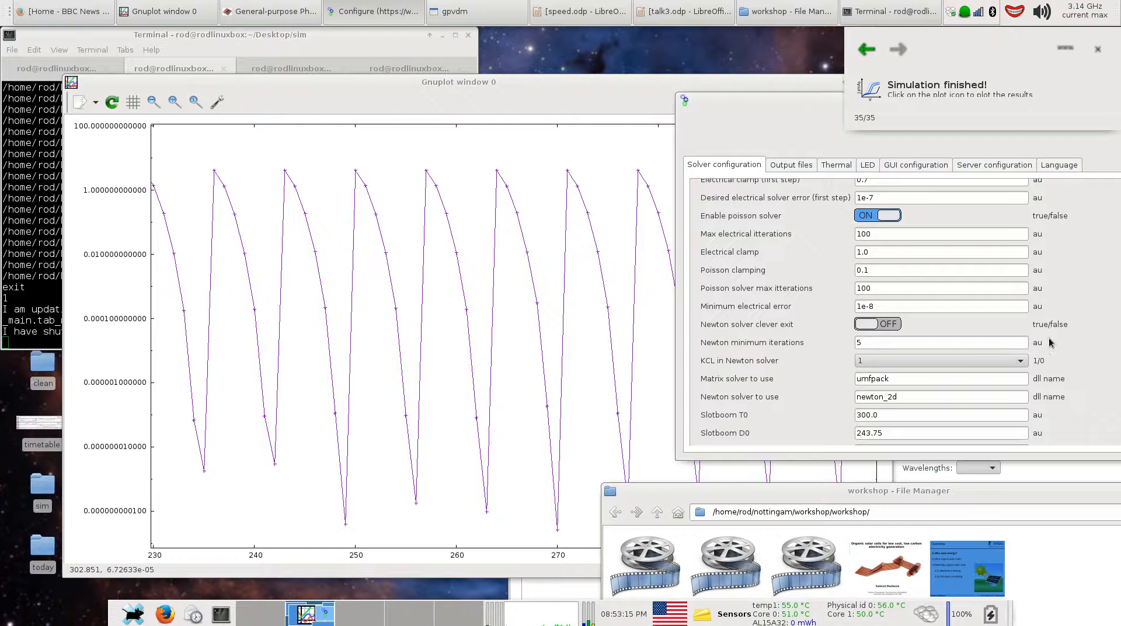
scroll(1072, 337, down, 1)
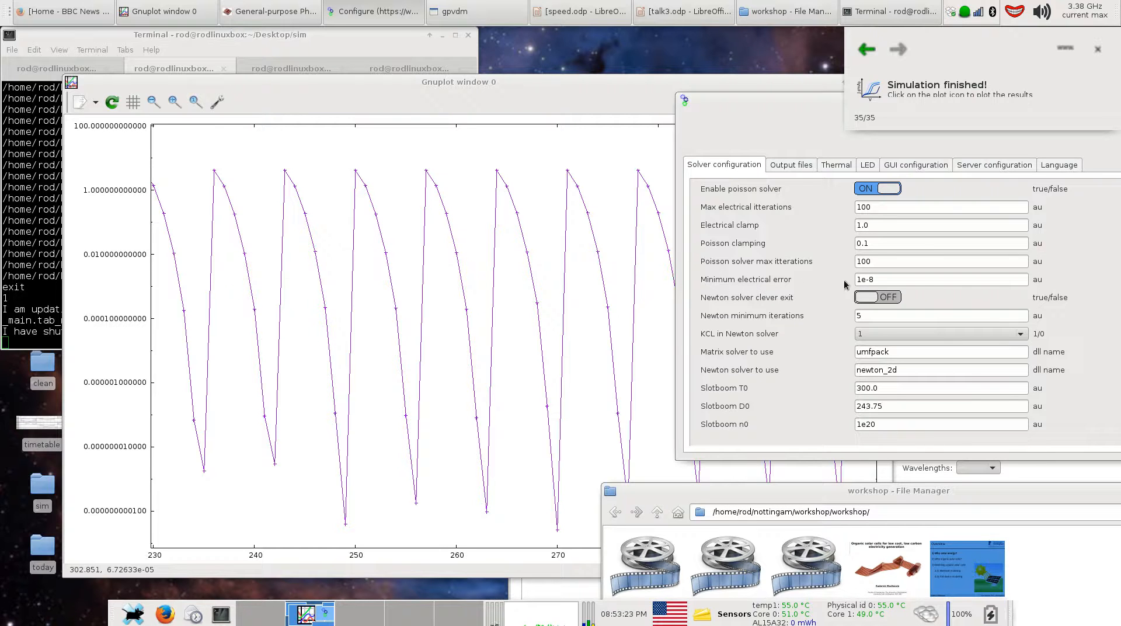
drag(876, 279, 855, 280)
drag(868, 313, 852, 316)
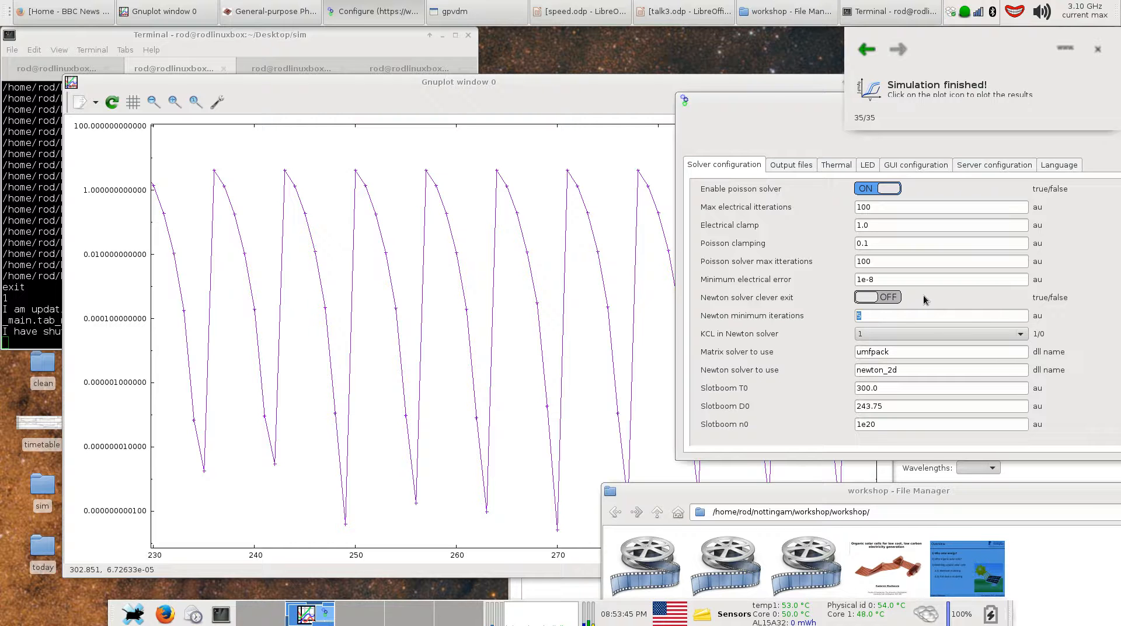
click(1084, 297)
scroll(1084, 300, up, 2)
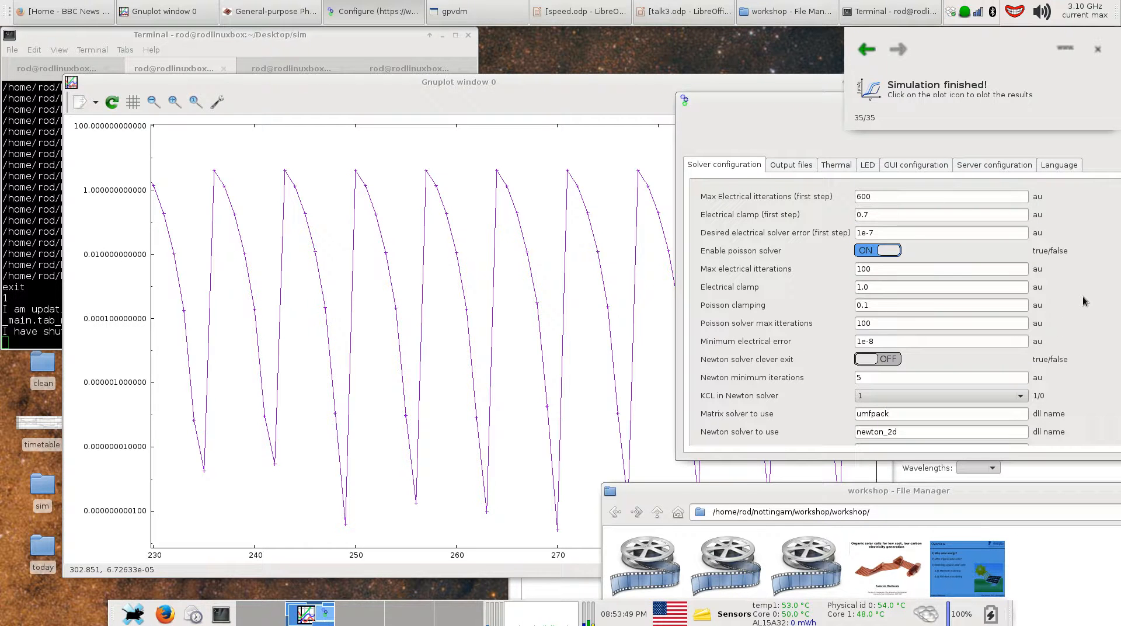
Highlight the Max electrical itterations and Electrical clamp values, and restore the converge.dat plot to its full range
double_click(857, 268)
drag(869, 288, 857, 289)
click(873, 288)
click(630, 287)
key(a)
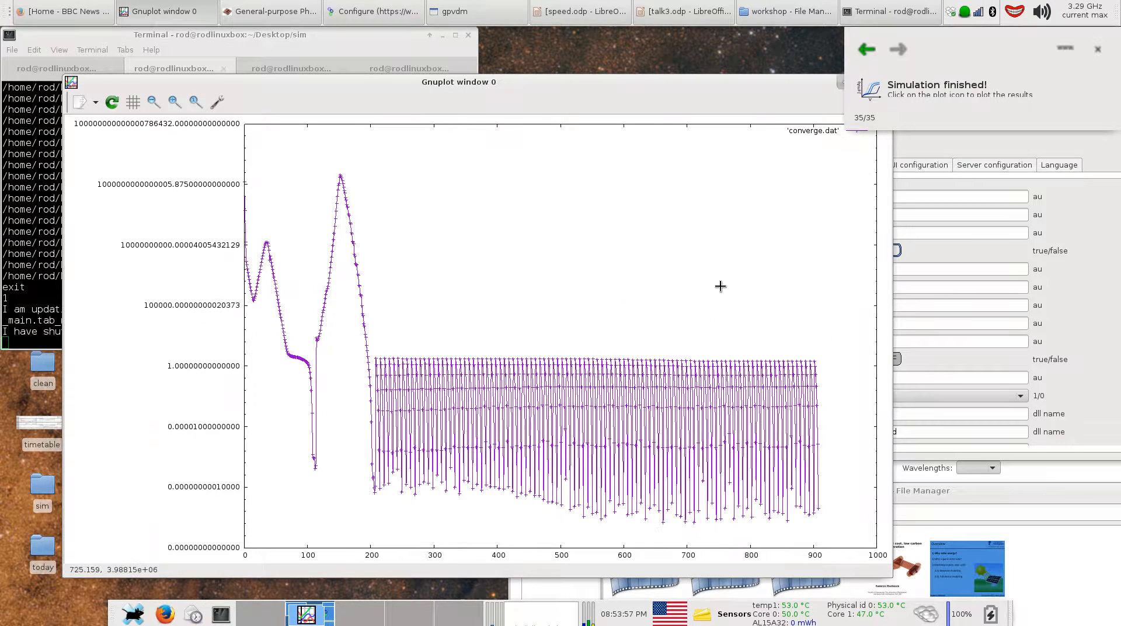
Set Electrical clamp for the later steps to 2.0, rerun the simulation and move the gpvdm main window lower
click(898, 287)
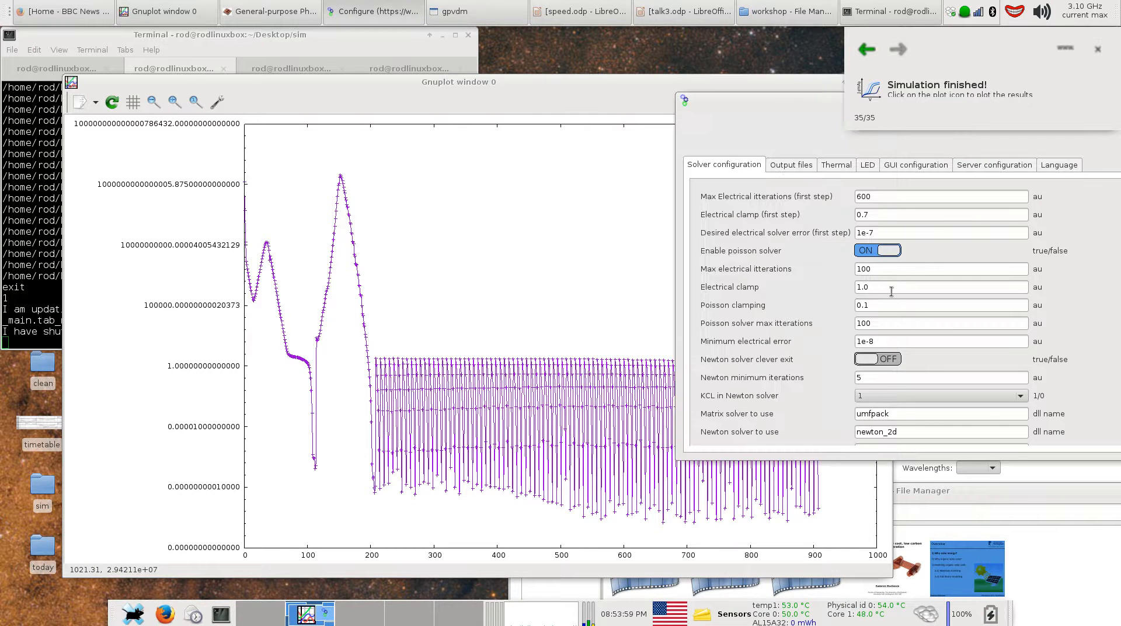
drag(857, 292, 863, 292)
text(2)
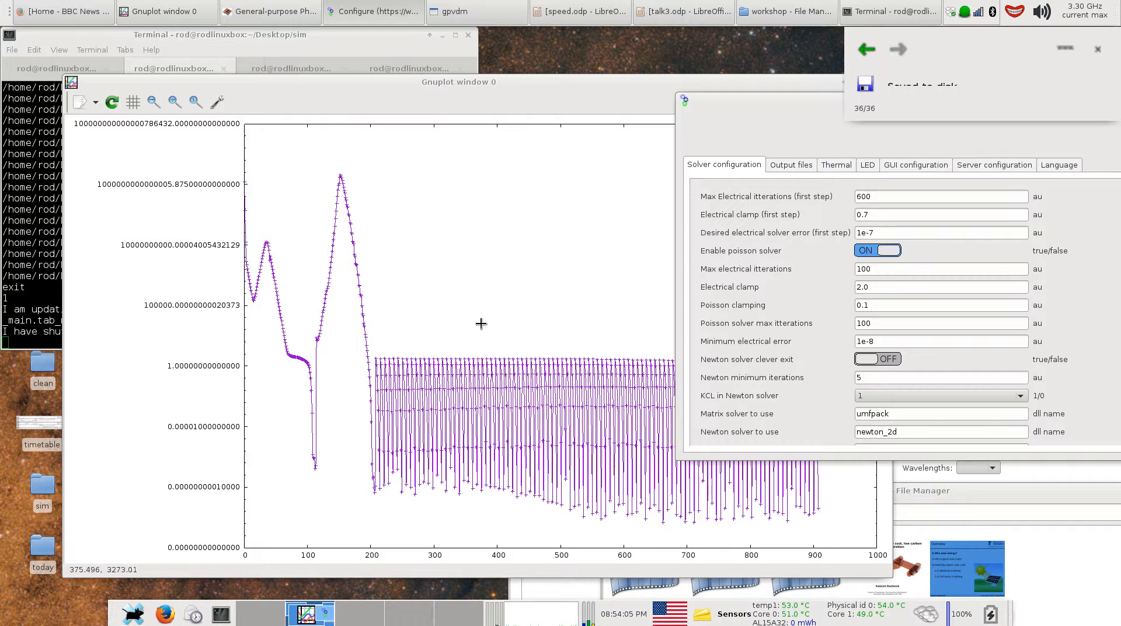
click(236, 20)
click(235, 20)
click(240, 20)
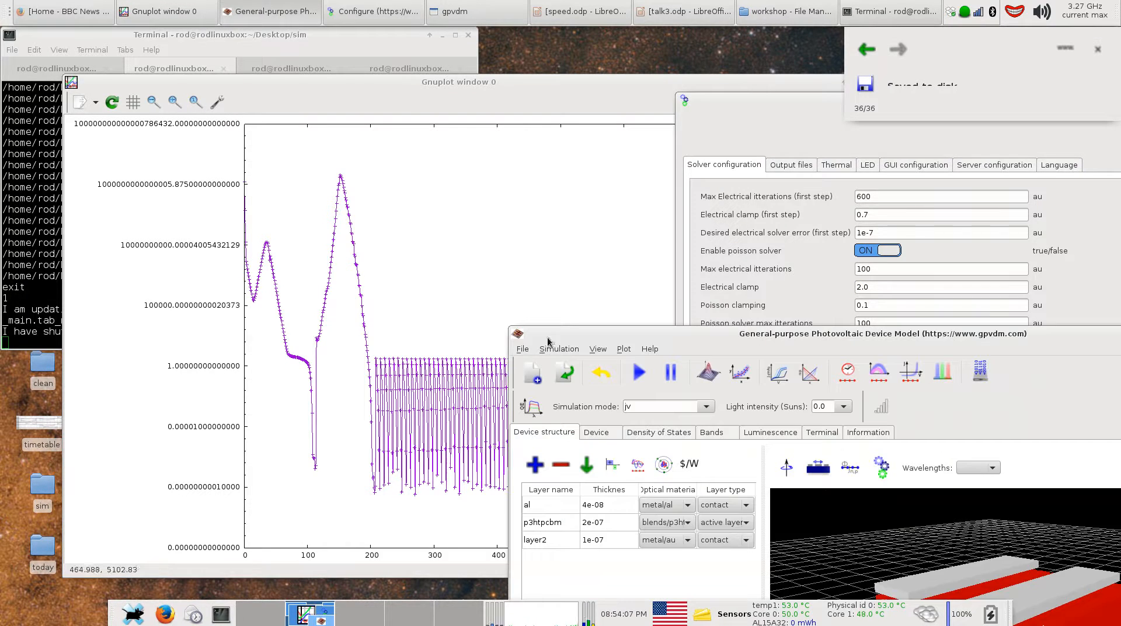
click(639, 372)
drag(625, 332, 643, 401)
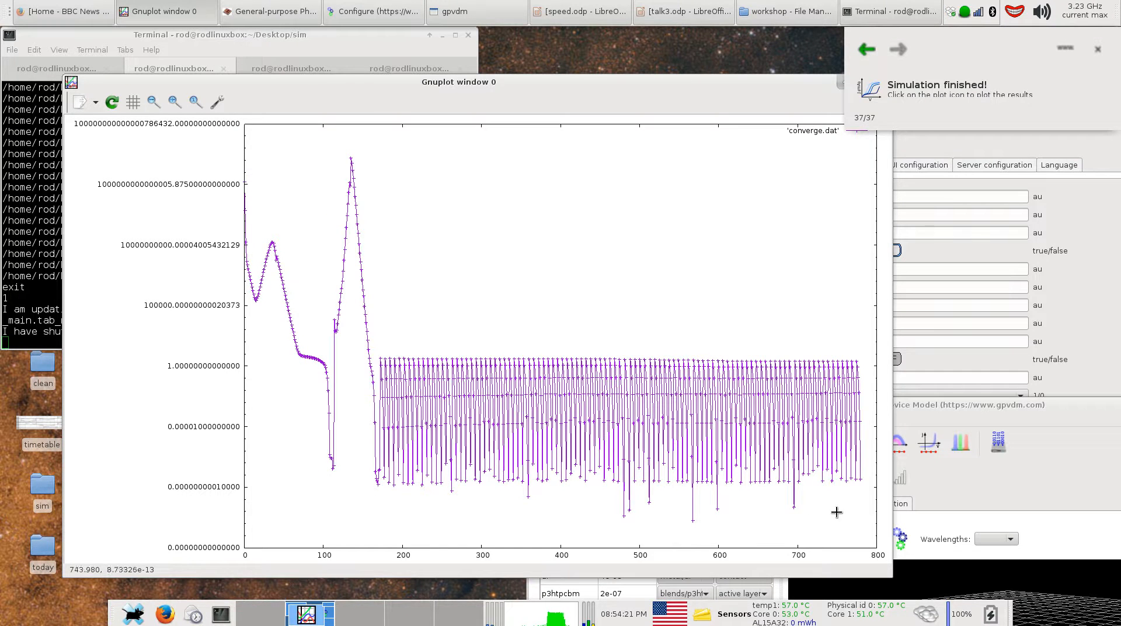
Zoom the new converge.dat plot into the cycles between about 262 and 314, and return to the full plot
right_click(454, 339)
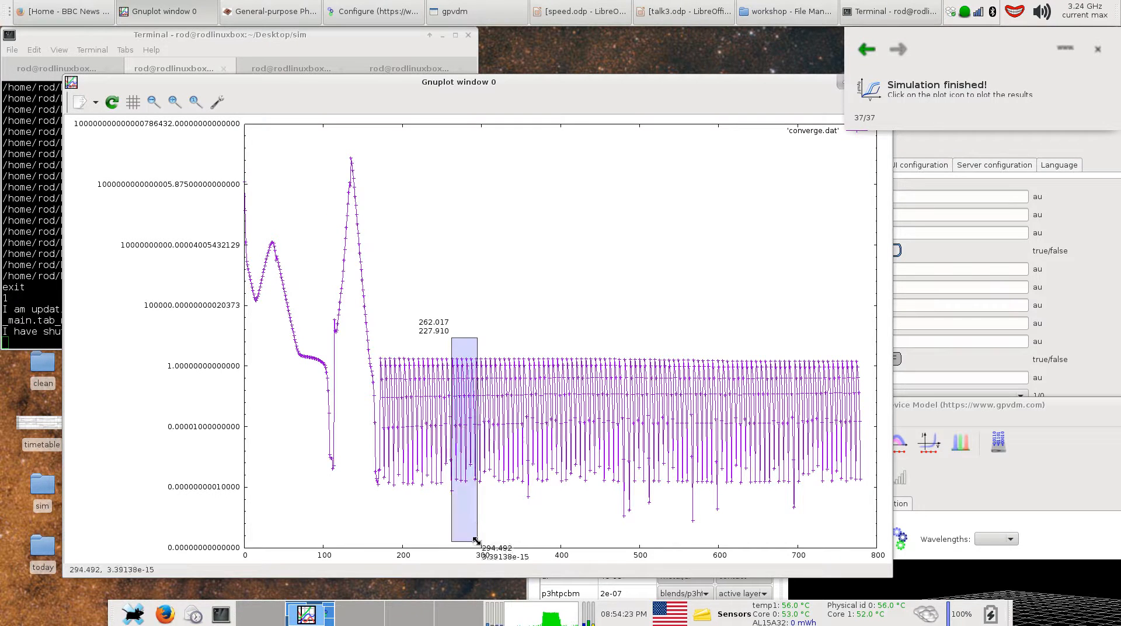
right_click(493, 524)
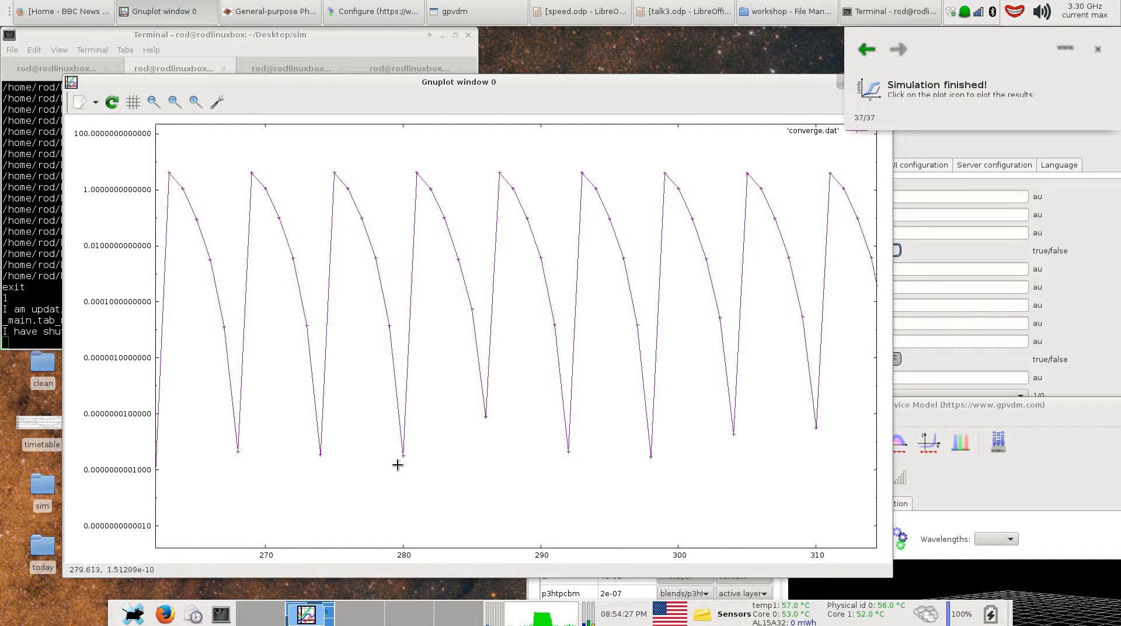
key(u)
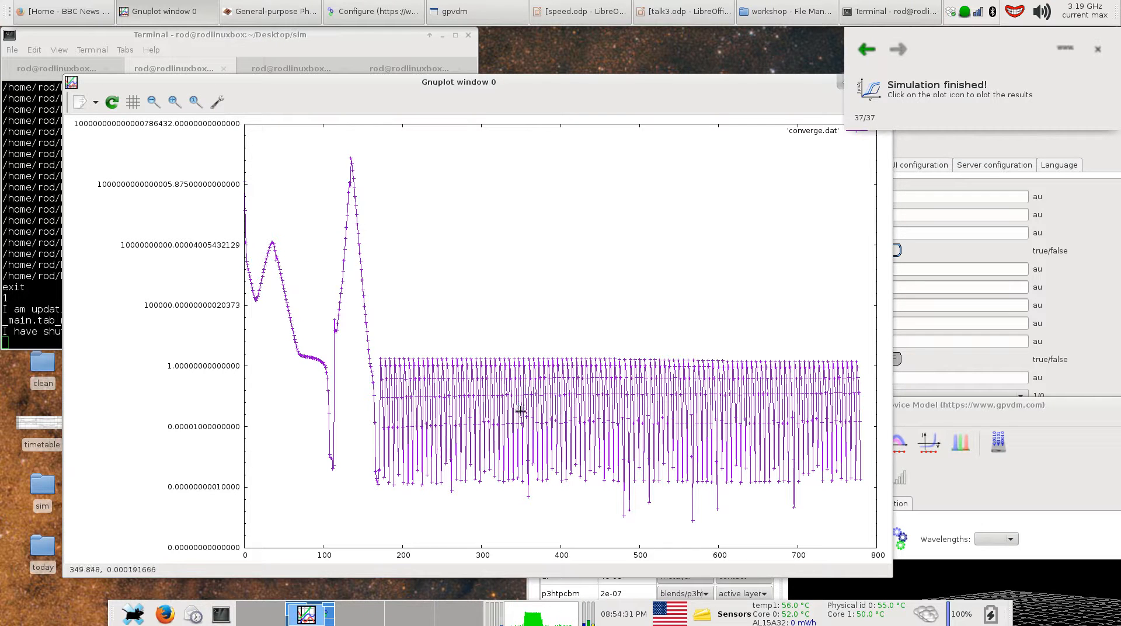
Set Newton minimum iterations to 10 in the solver configuration, rerun the simulation and reposition the gpvdm main window
click(914, 261)
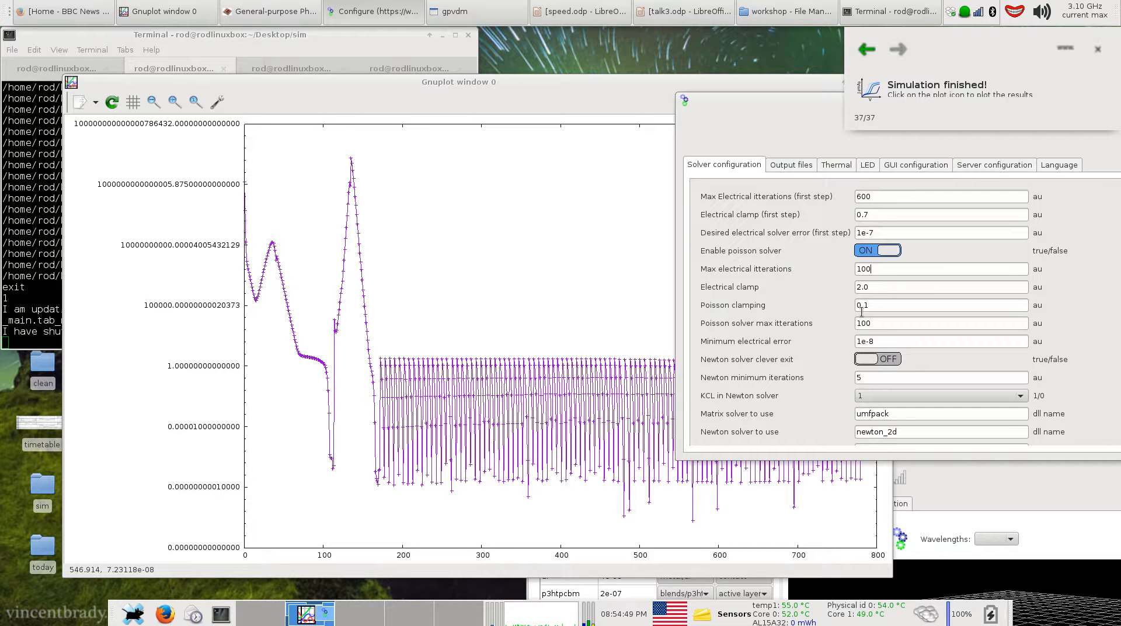
scroll(818, 402, down, 3)
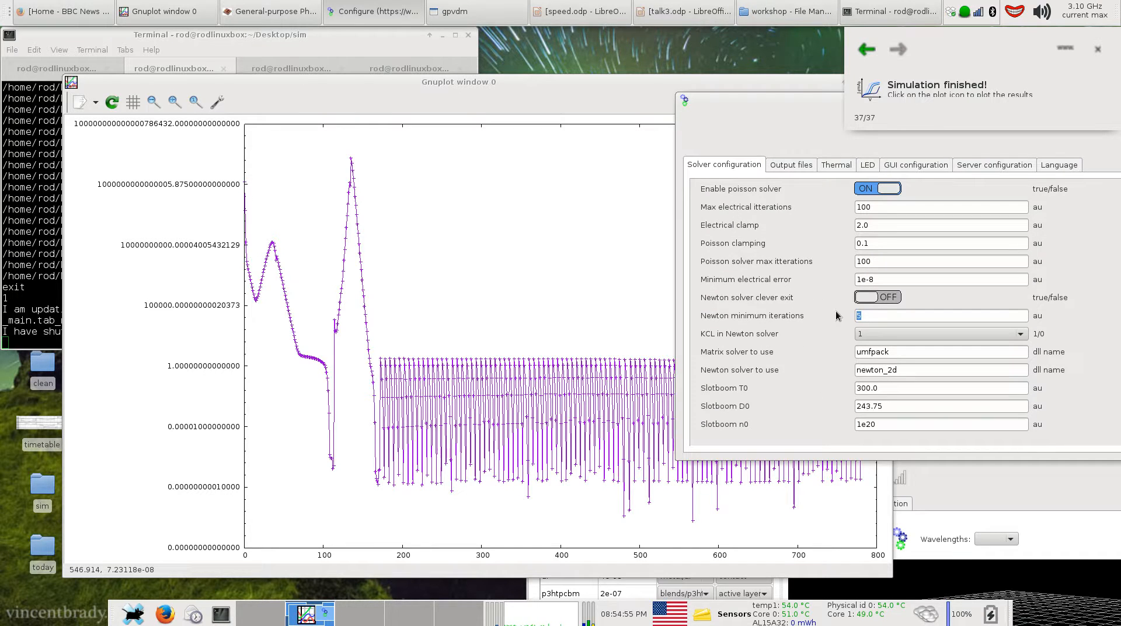
text(10)
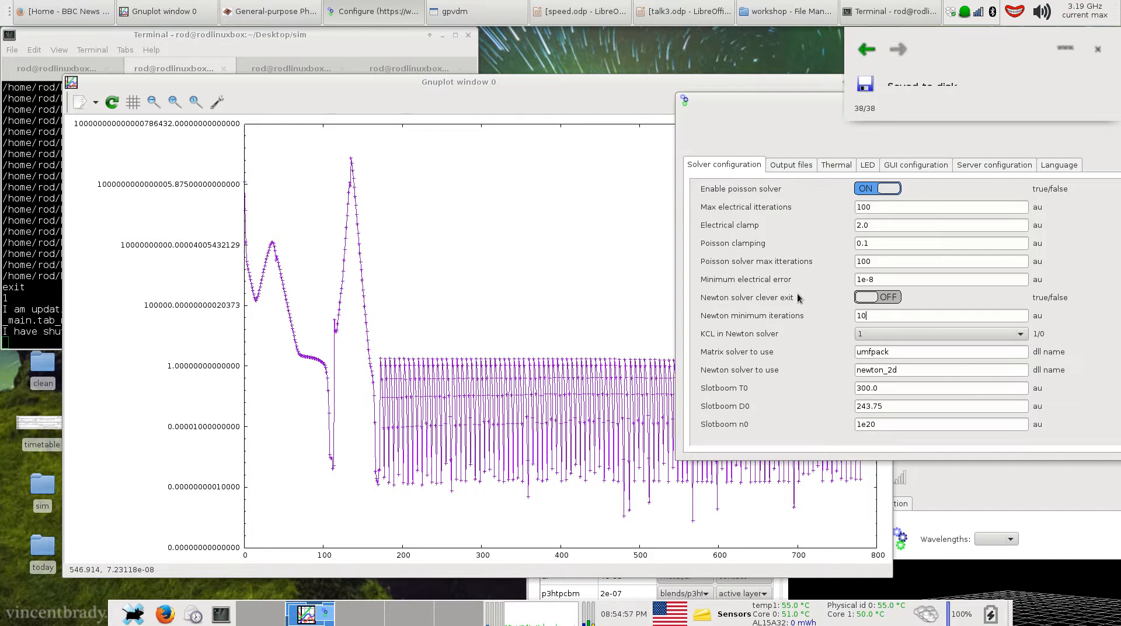
click(943, 521)
click(647, 452)
drag(647, 408, 620, 440)
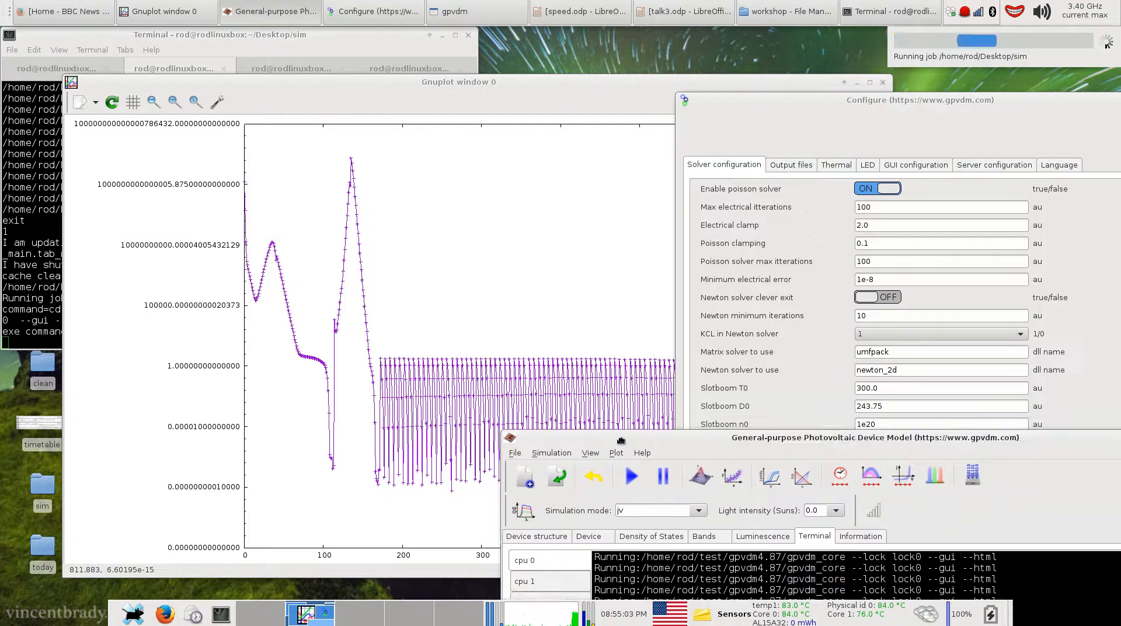
Refresh the converge.dat plot and zoom into the cycles between about 489 and 598
click(523, 323)
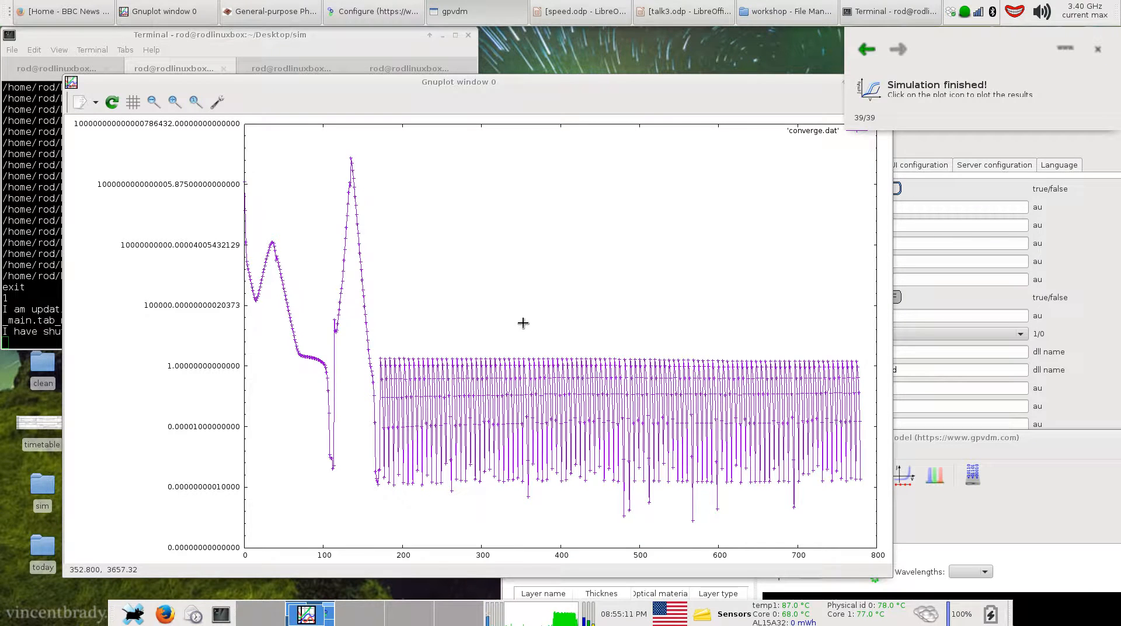
right_click(504, 331)
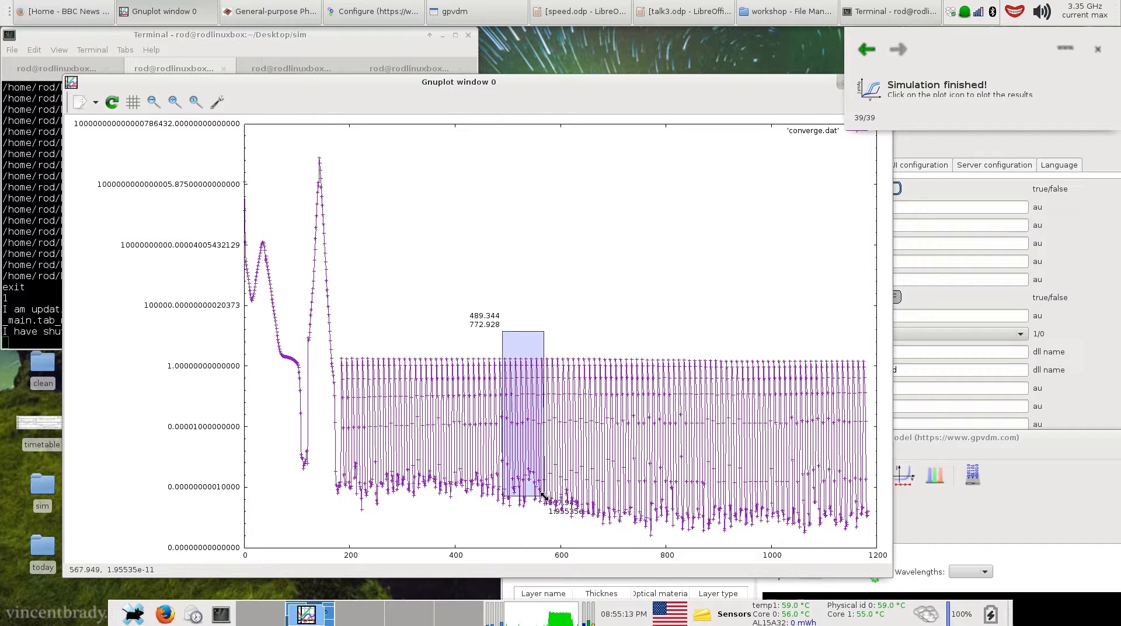
right_click(559, 529)
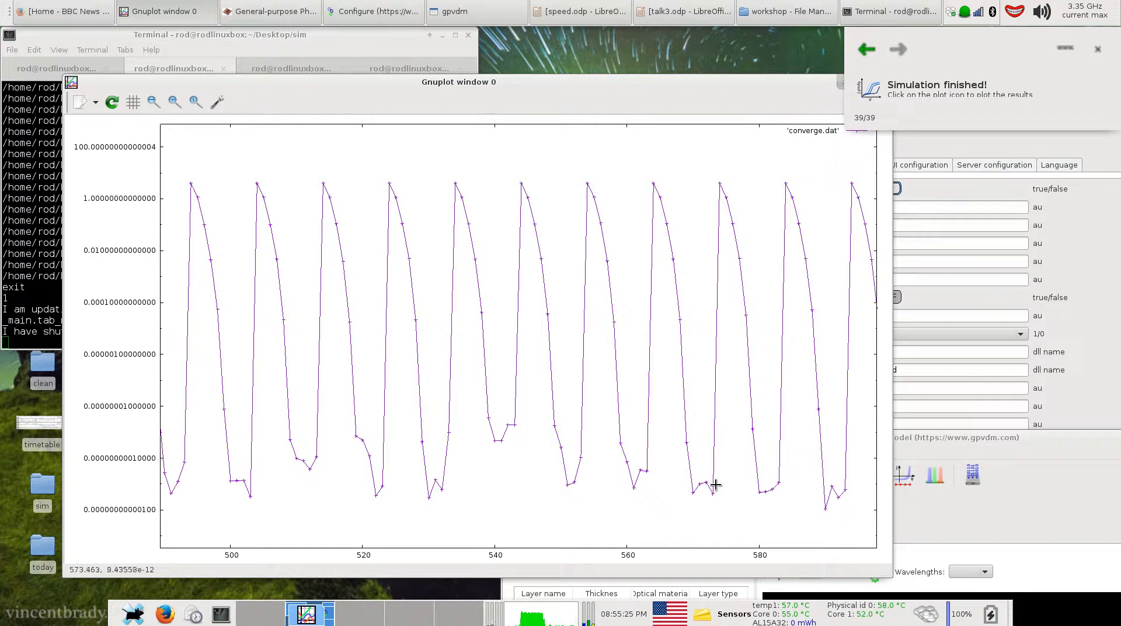
Set Newton minimum iterations to 6, rerun the simulation and bring the converge.dat plot to the front
click(1049, 390)
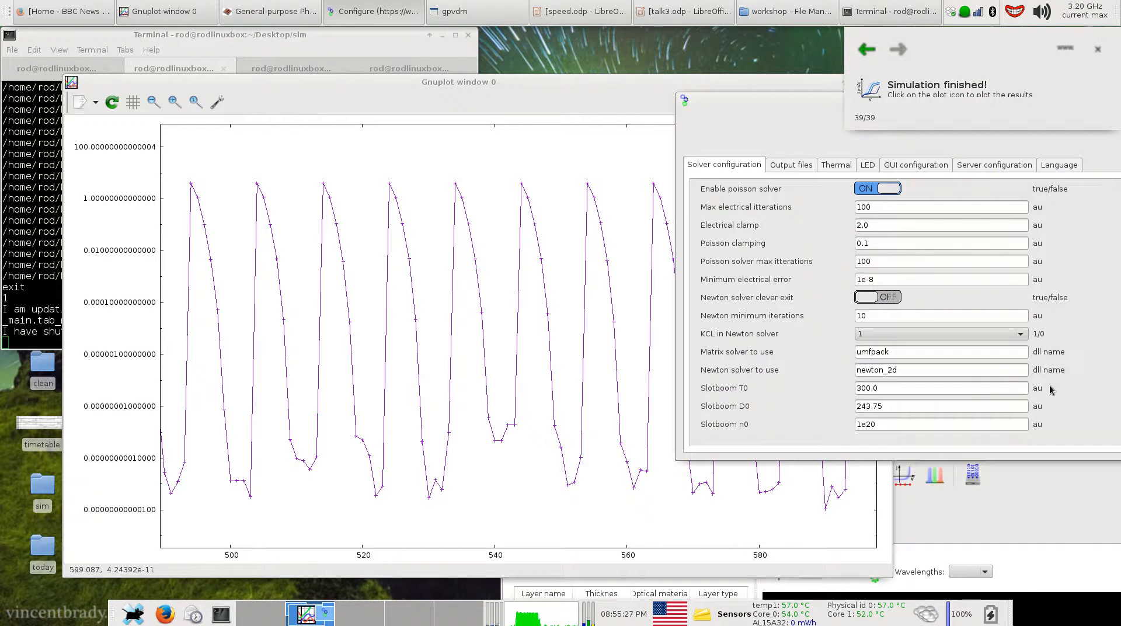
text(6)
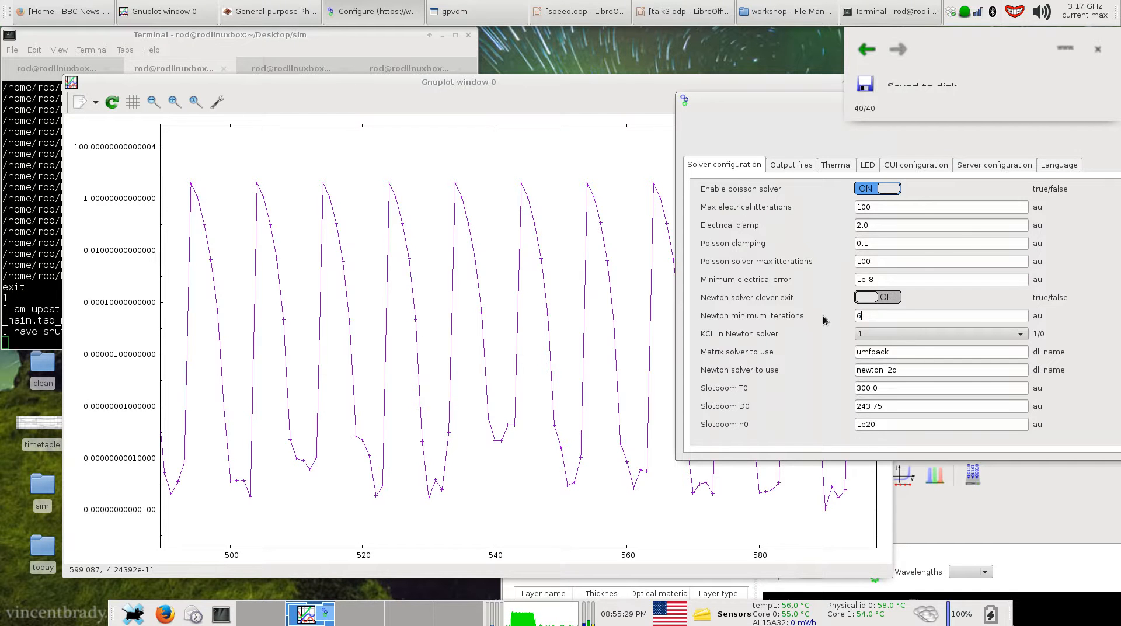
click(980, 515)
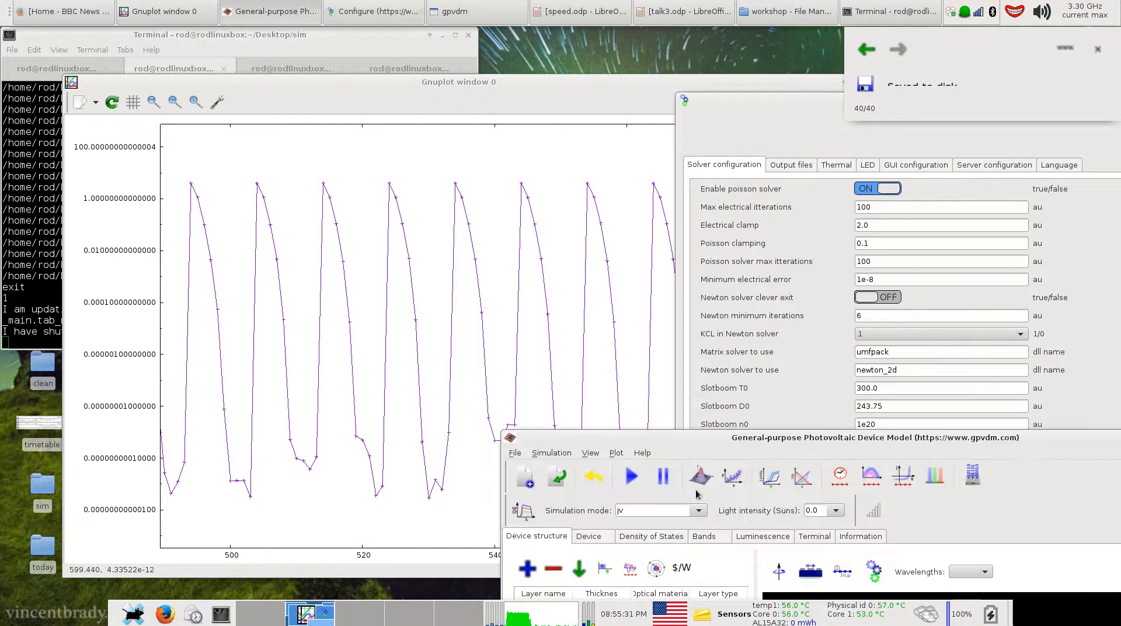
click(632, 476)
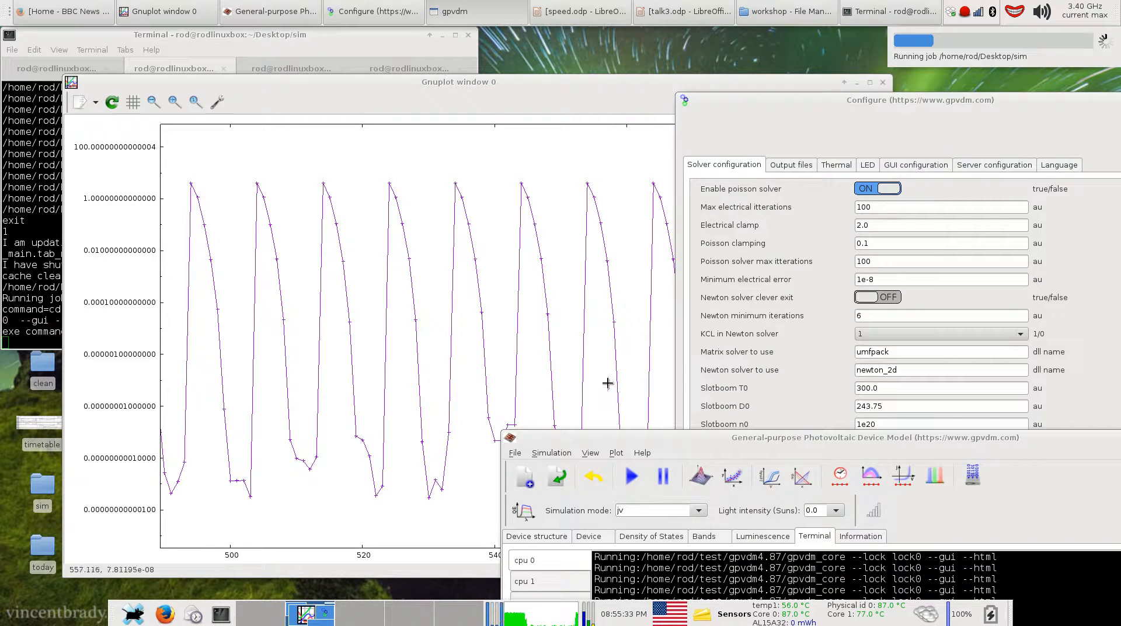
click(610, 357)
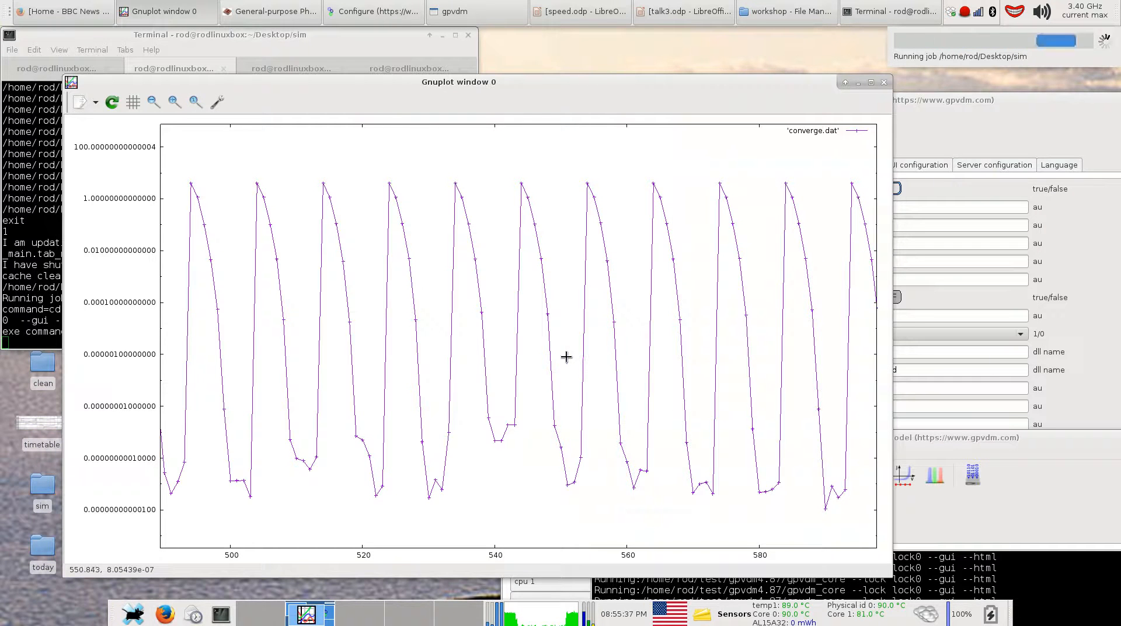
Set Newton minimum iterations to 2, restore the converge.dat plot to its full range and rerun the simulation
click(975, 315)
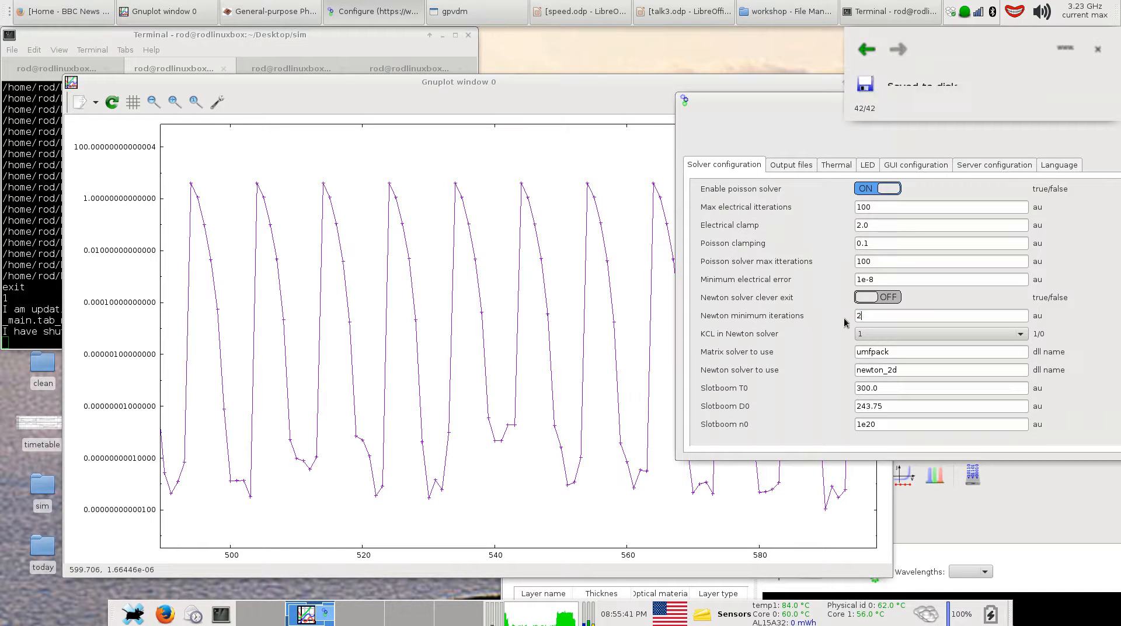
click(548, 303)
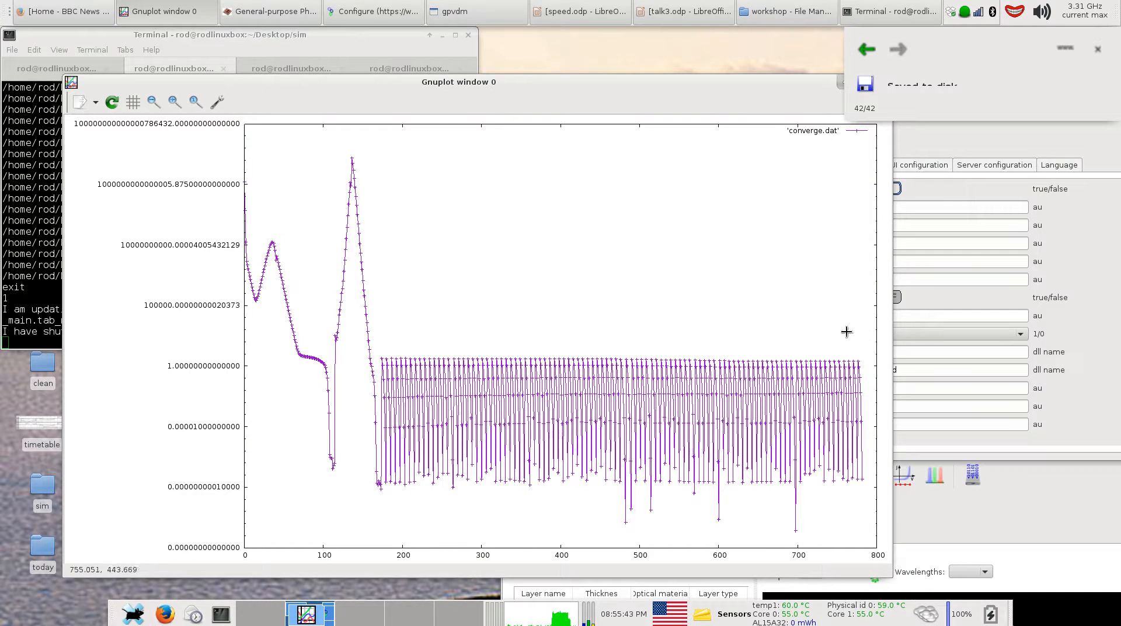
click(914, 187)
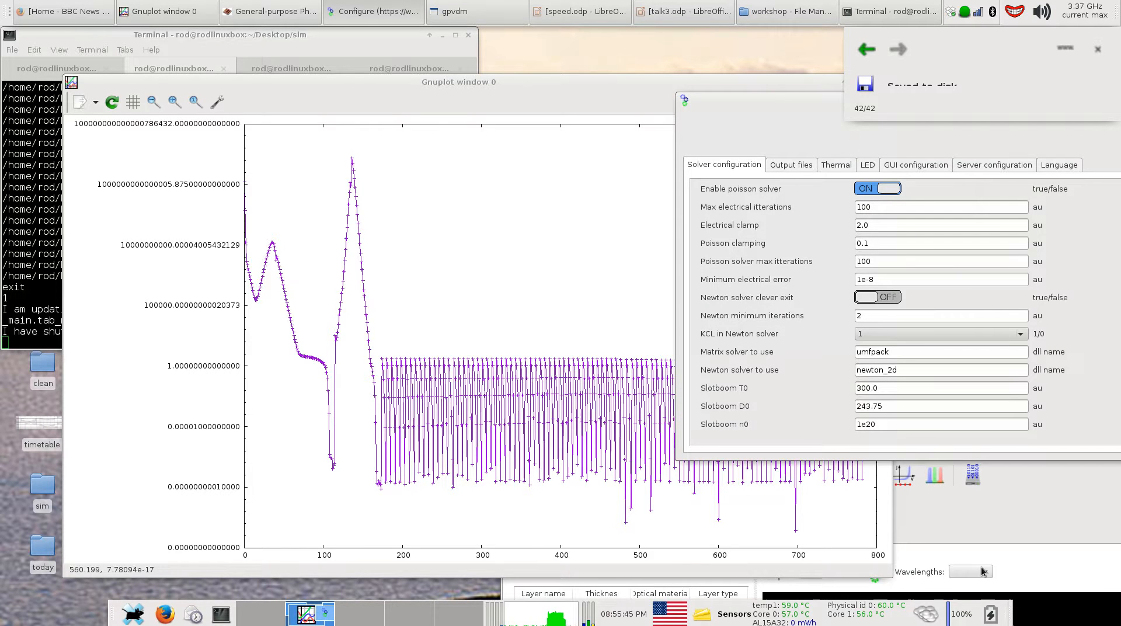
click(995, 535)
click(635, 476)
click(523, 312)
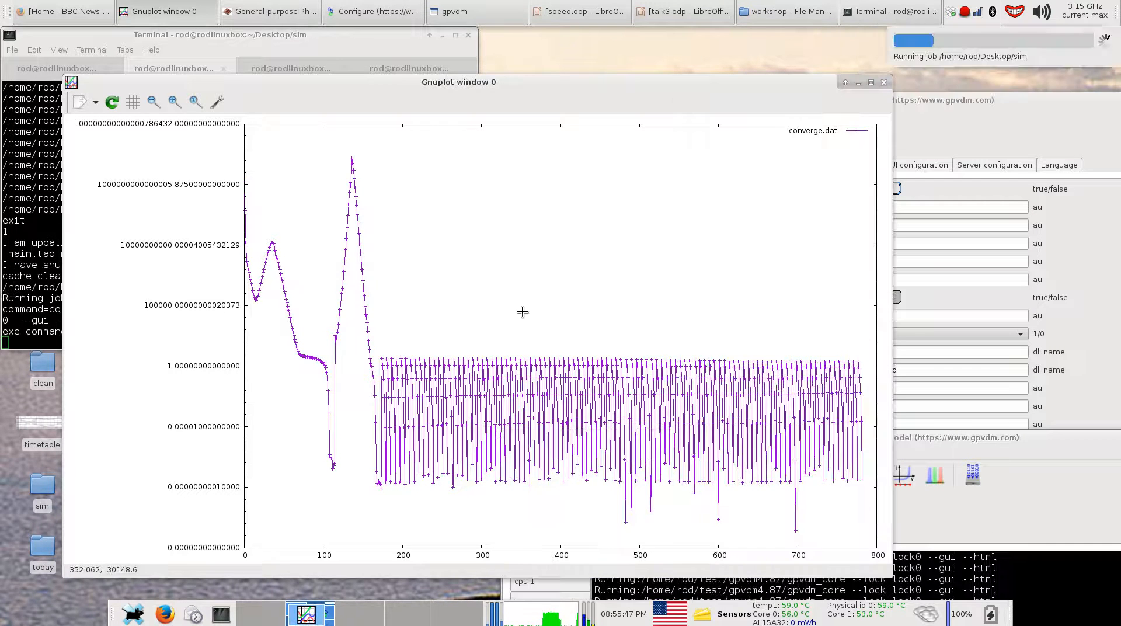
Shift the Configure window slightly and refresh the converge.dat plot with the new run
click(930, 105)
drag(924, 106, 943, 100)
click(578, 353)
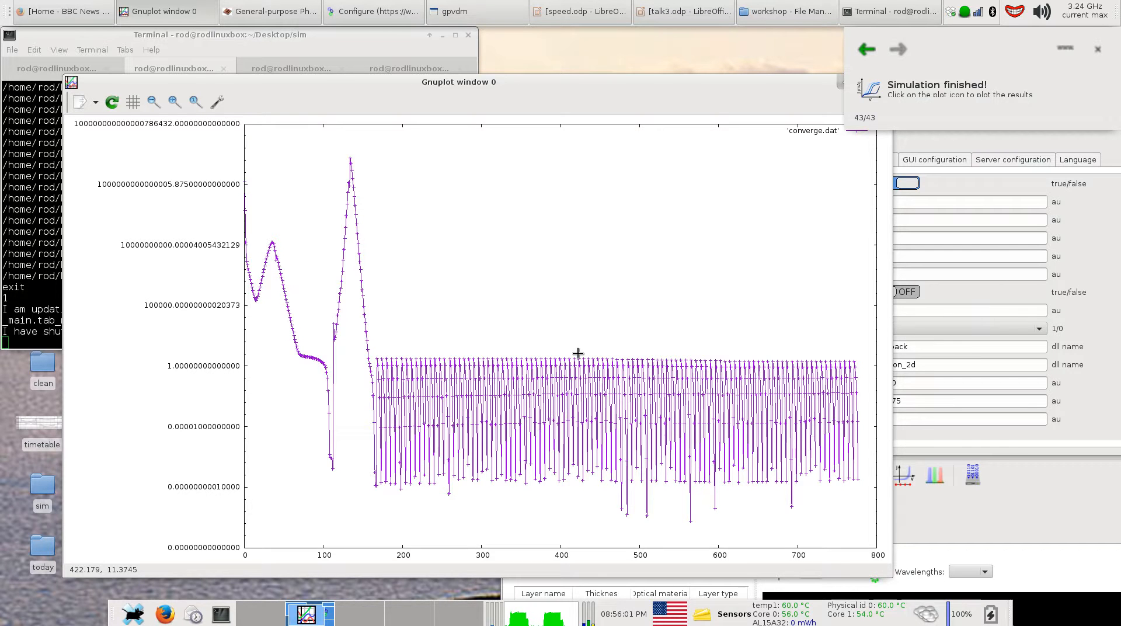
Bring the gpvdm main window forward and place it over the gnuplot window
click(941, 508)
drag(879, 444, 500, 117)
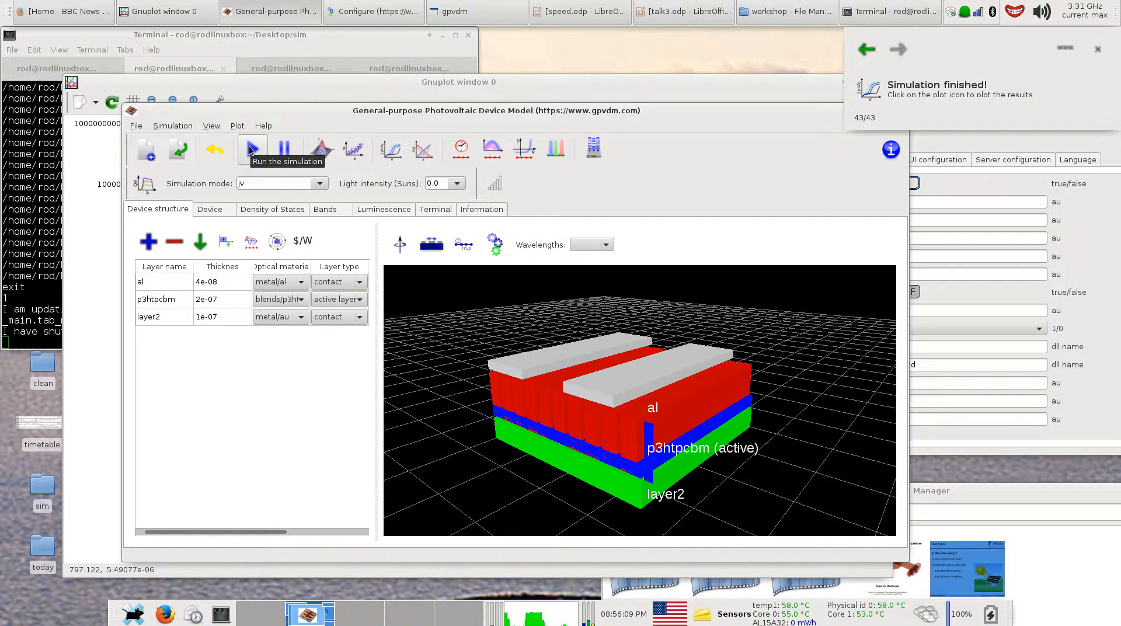
click(252, 150)
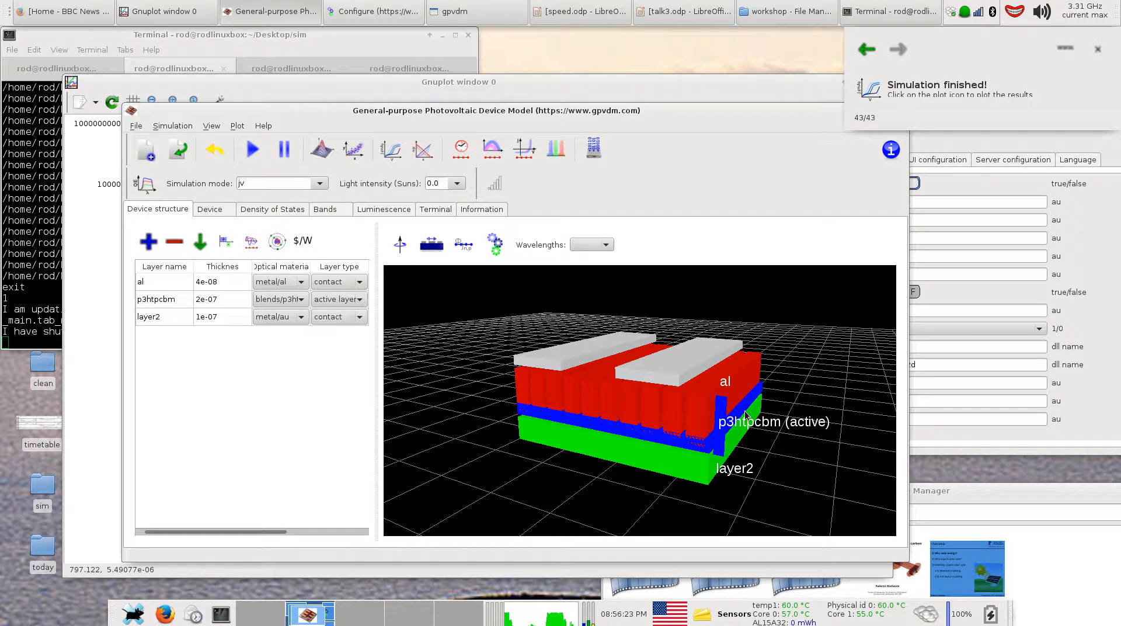
Set the x mesh points to 50 in the Electrical Mesh Editor and move the editor clear of the device view
click(475, 252)
click(696, 169)
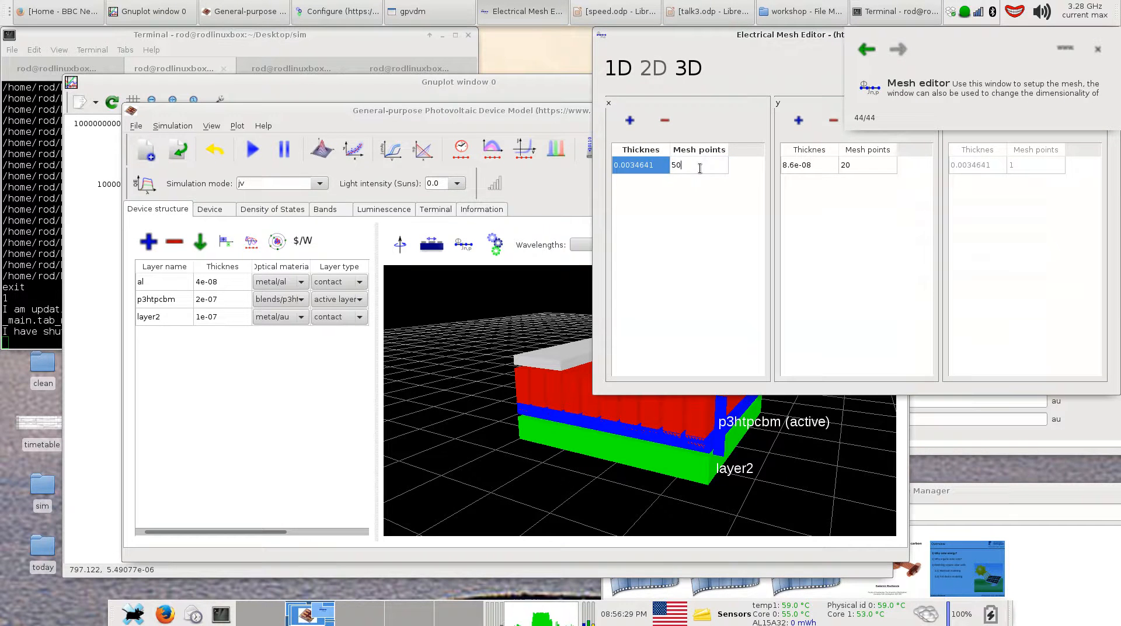
key(Return)
drag(721, 38, 963, 250)
click(654, 347)
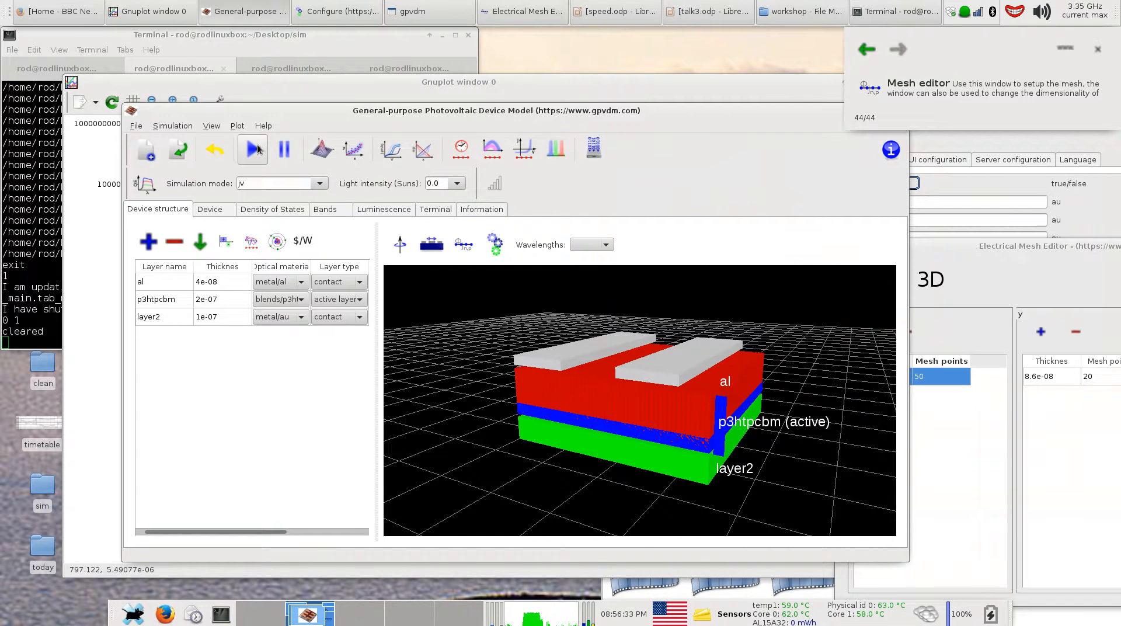
Start the simulation with the 50-point x mesh, stop it and start it again
click(258, 150)
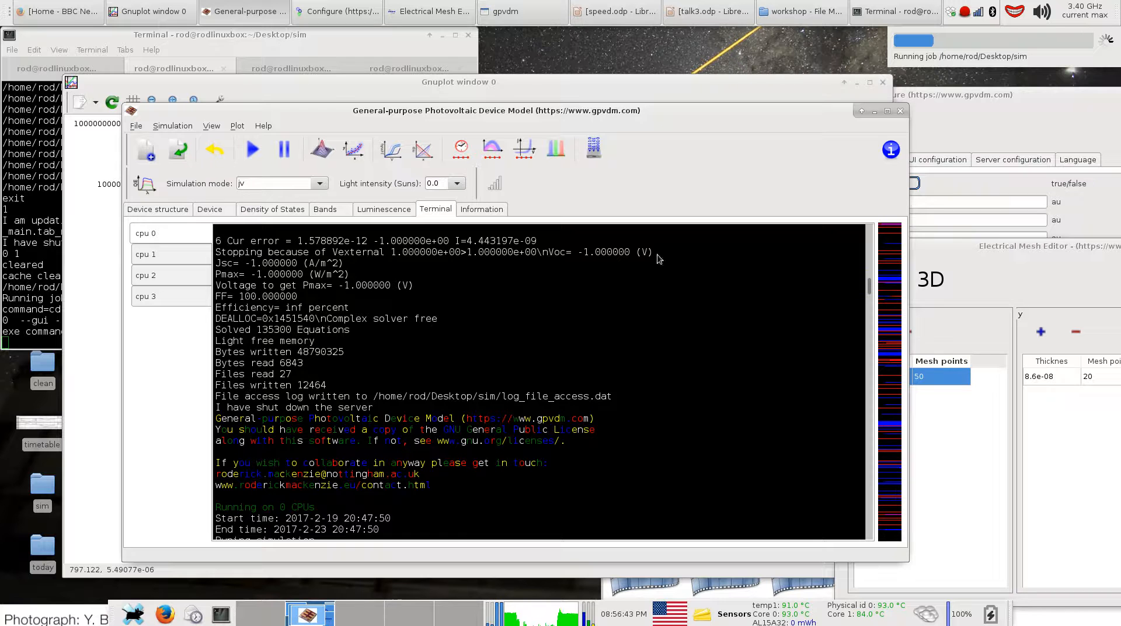
click(292, 154)
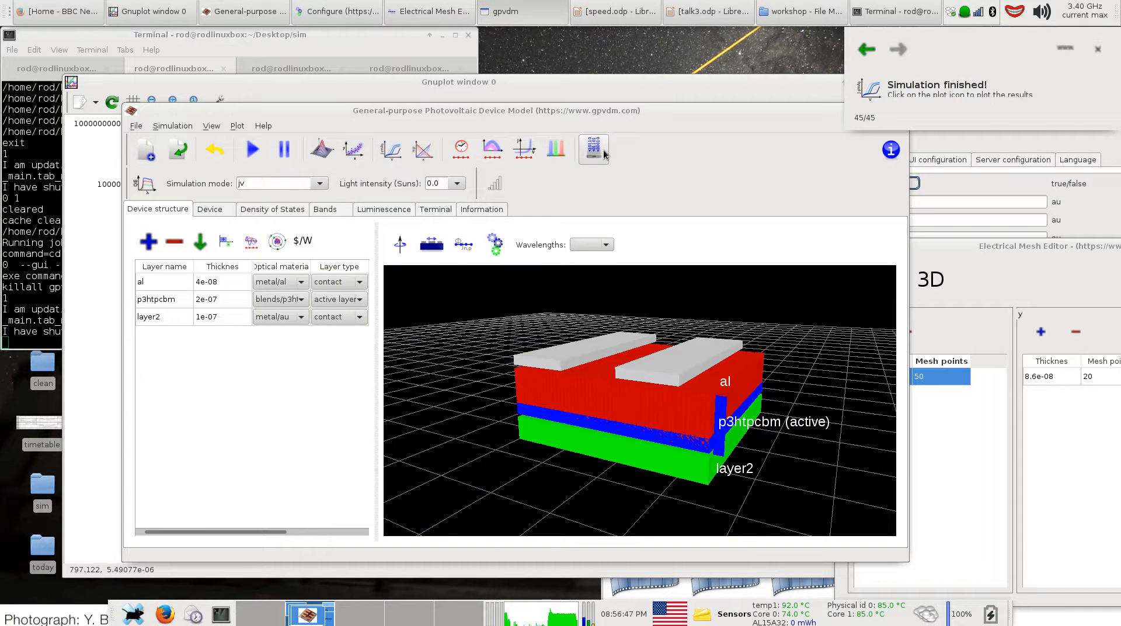
click(261, 160)
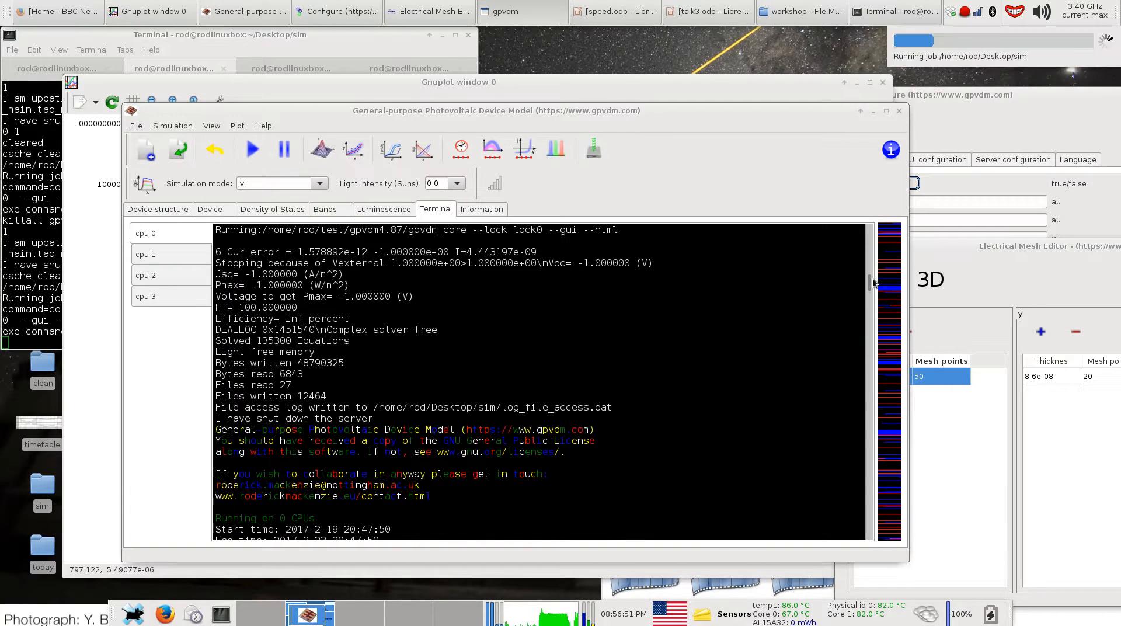
Follow the latest lines of the simulation's terminal output and check the x and y mesh points in the Electrical Mesh Editor
drag(871, 282, 875, 541)
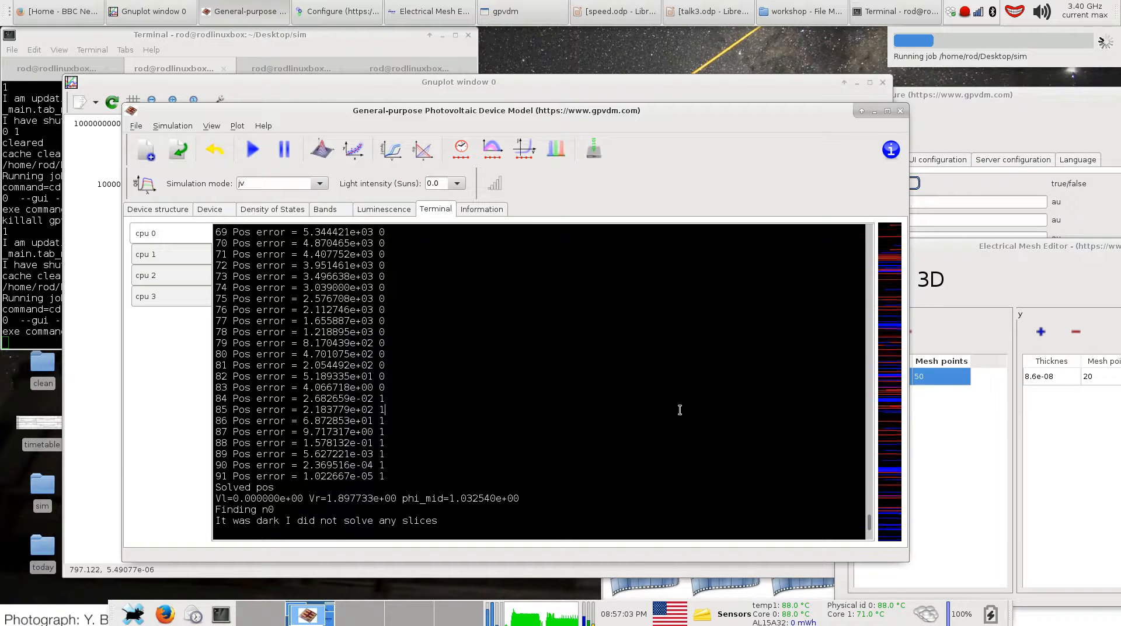
drag(923, 245, 850, 246)
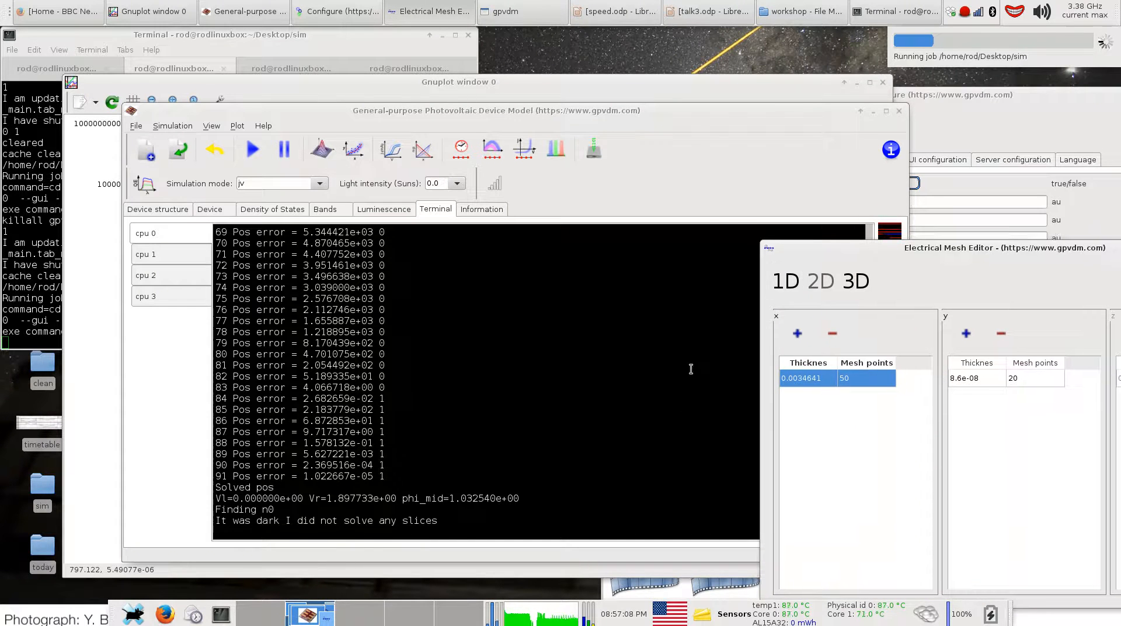
click(691, 369)
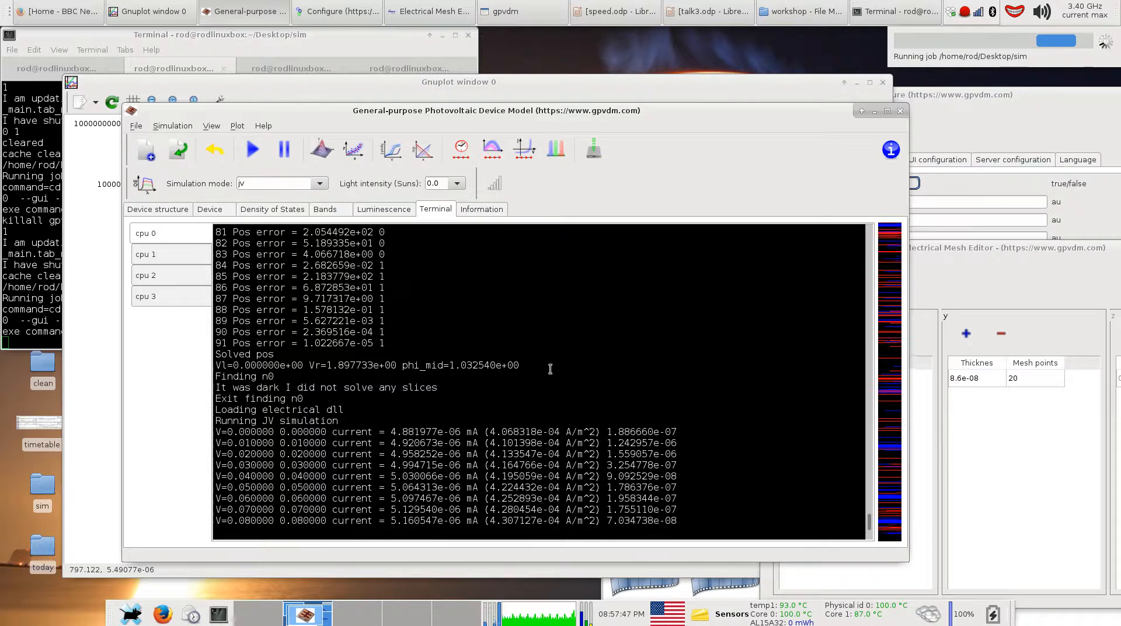
Reduce the x mesh points to 20 in the Electrical Mesh Editor and return to the device structure view
drag(945, 254, 964, 216)
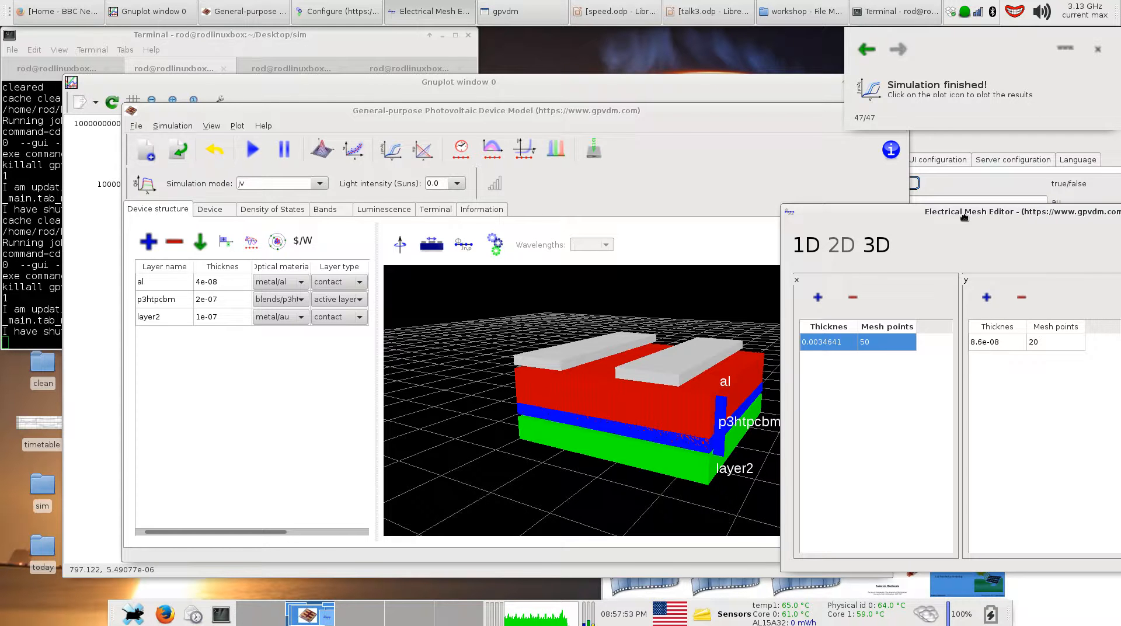
click(883, 343)
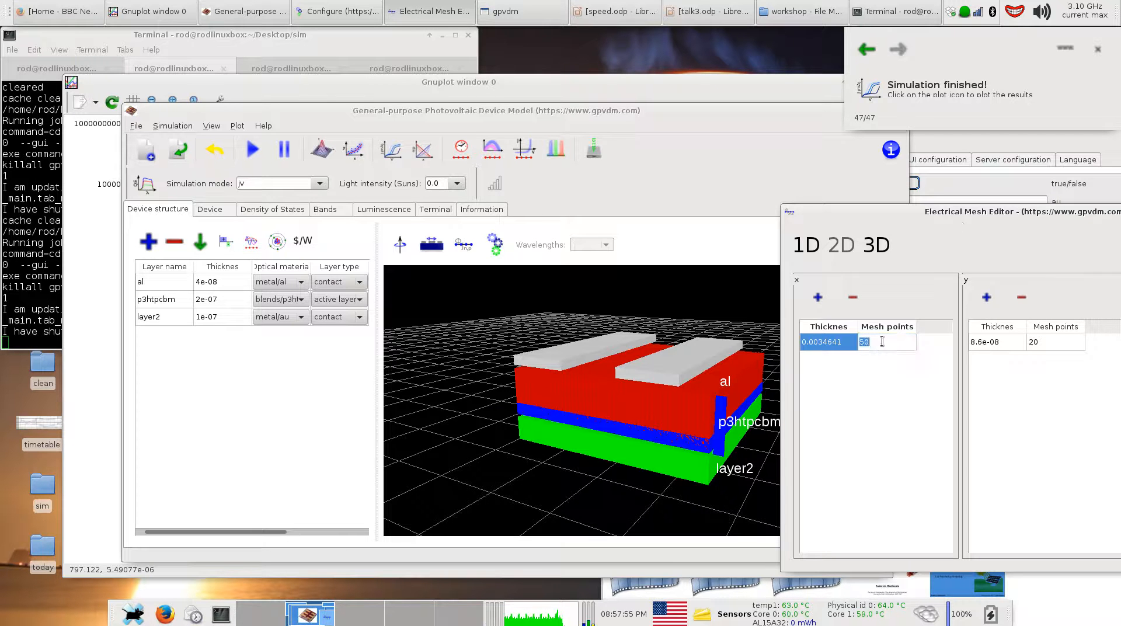
text(20)
key(Return)
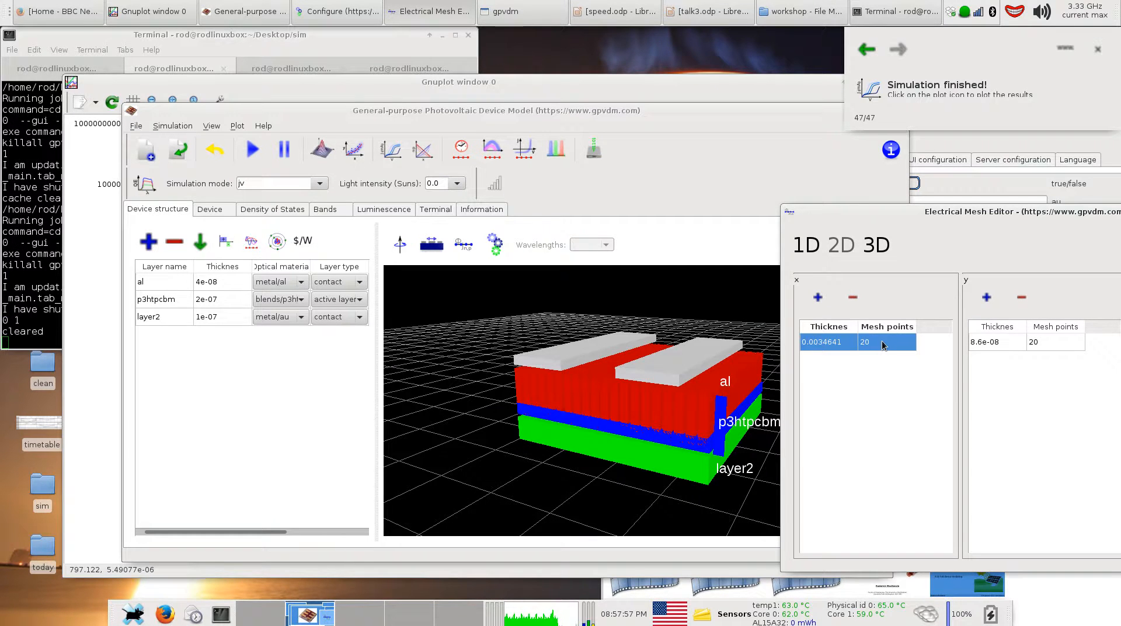
click(703, 380)
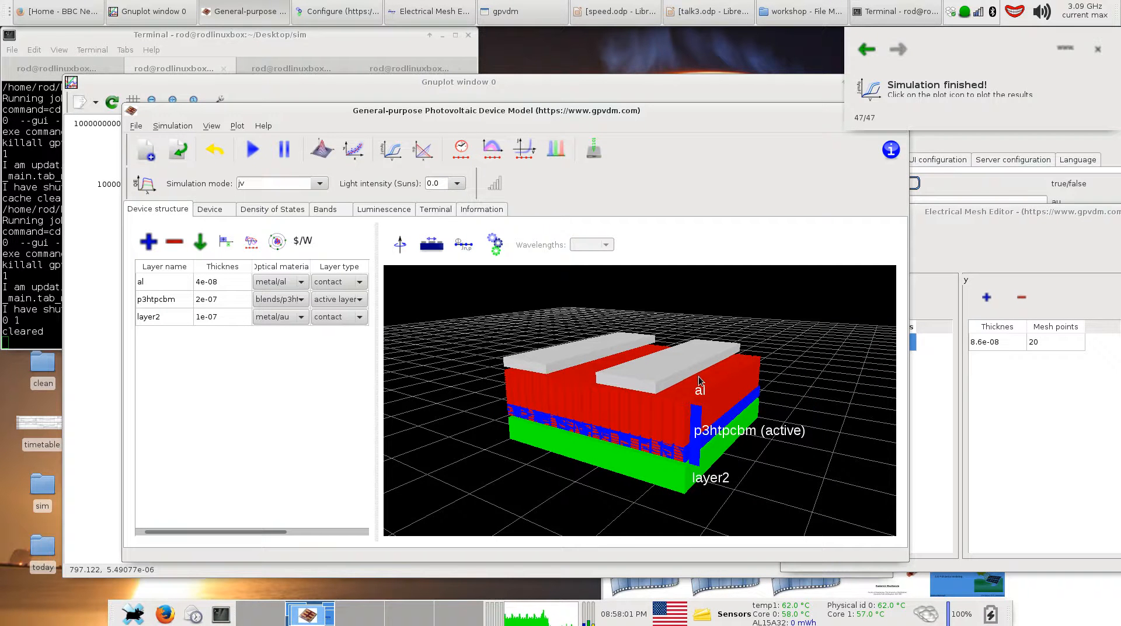
Move the Configure window over the gpvdm main window and highlight the Minimum electrical error value
click(965, 185)
drag(790, 89, 884, 191)
drag(812, 199, 473, 130)
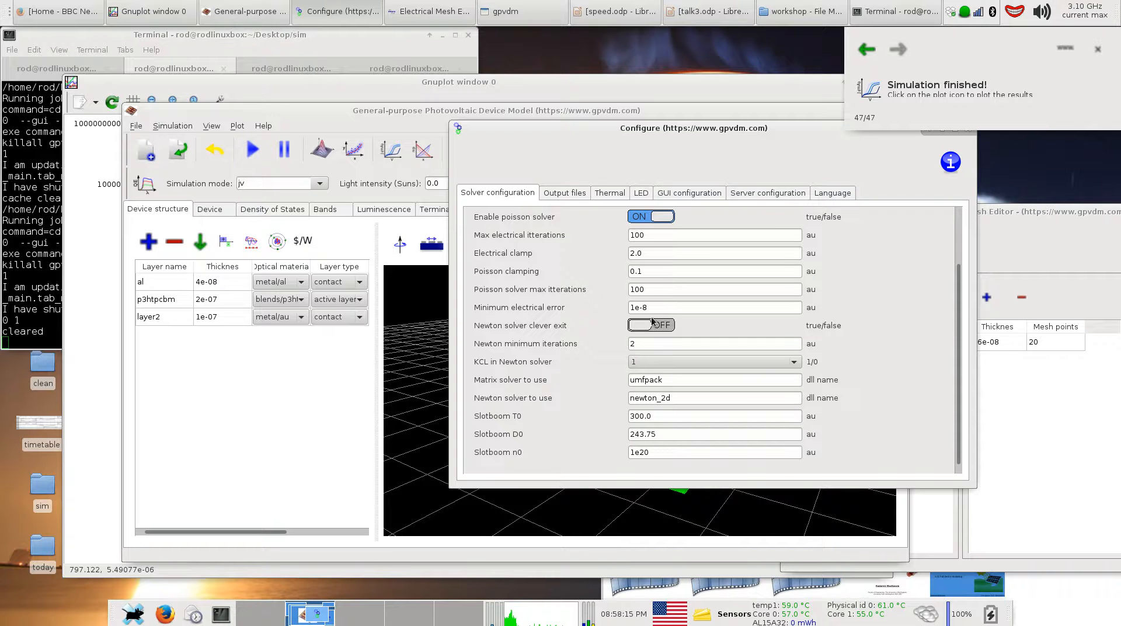
drag(660, 307, 631, 308)
click(870, 398)
Bring the converge.dat plot forward, followed by the terminal for the sim folder
click(97, 221)
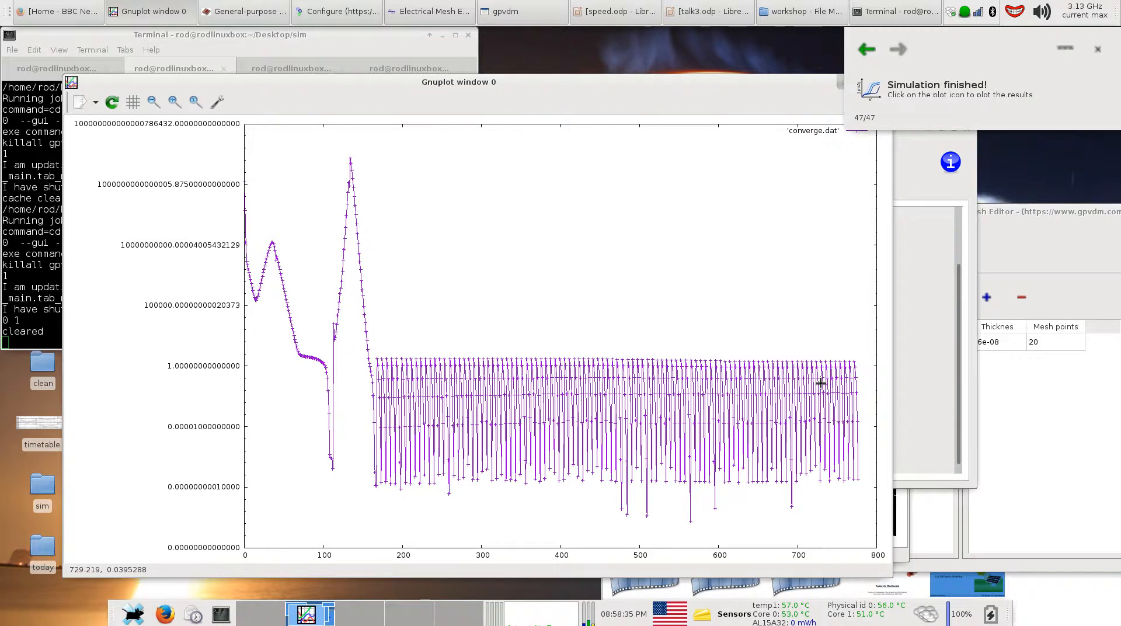
click(48, 290)
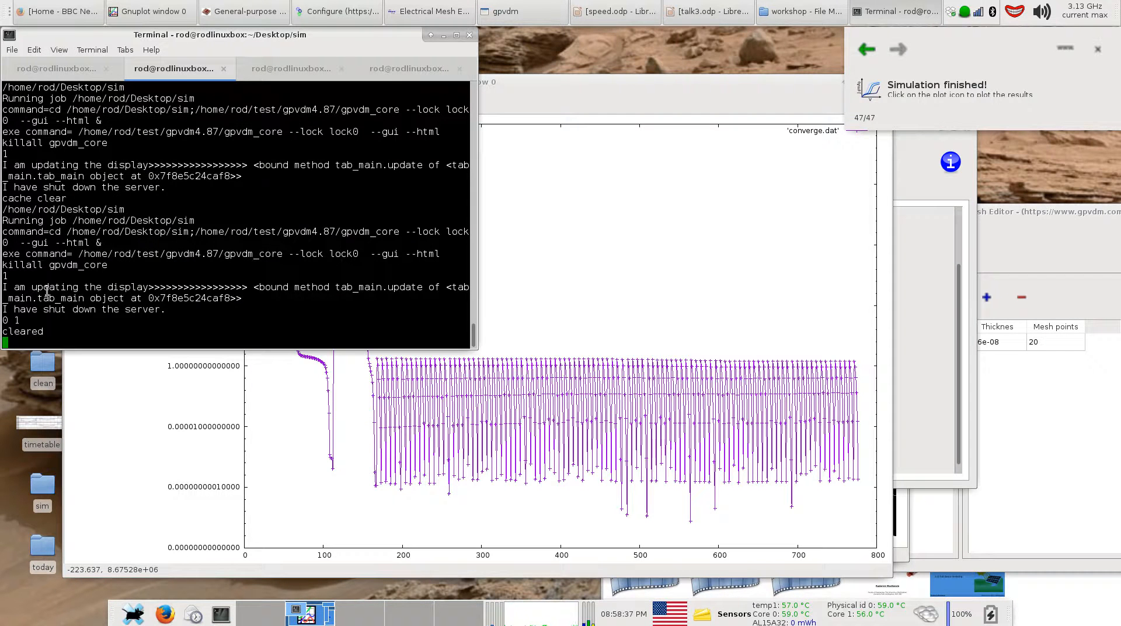